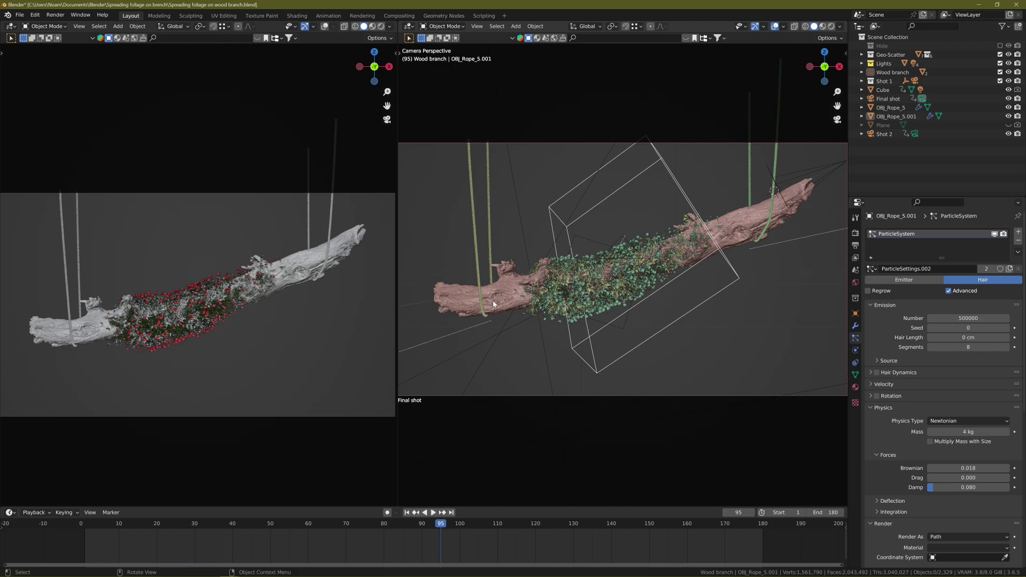
Examine the foliage-covered wood branch and its hanging ropes from several angles and through the final shot camera
{"action": "middle_click_drag", "start_coordinate": [505, 308], "coordinate": [556, 291]}
{"action": "scroll", "coordinate": [538, 301], "scroll_direction": "up", "scroll_amount": 5}
{"action": "scroll", "coordinate": [537, 301], "scroll_direction": "up", "scroll_amount": 3}
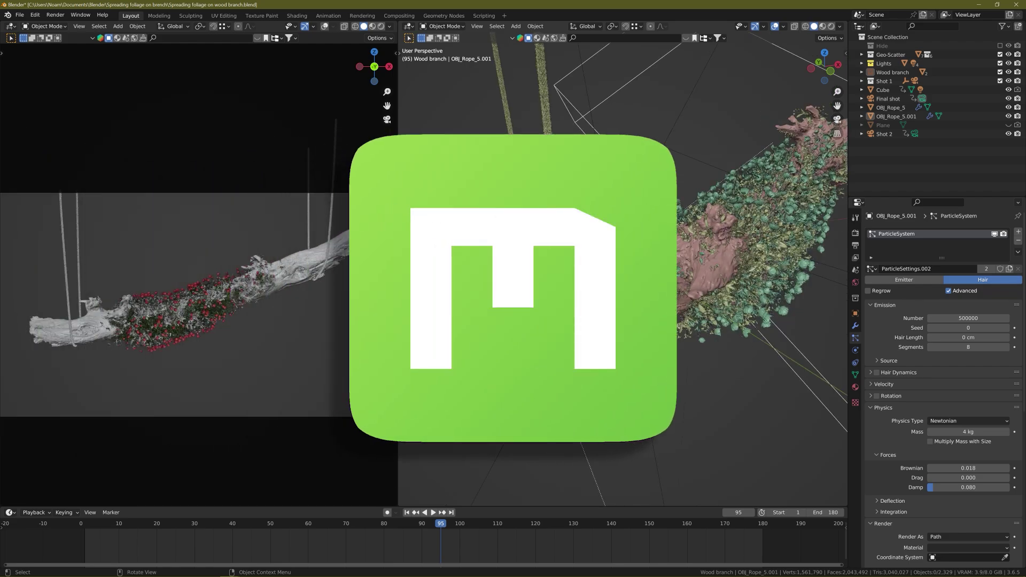
{"action": "middle_click_drag", "start_coordinate": [556, 291], "coordinate": [511, 370]}
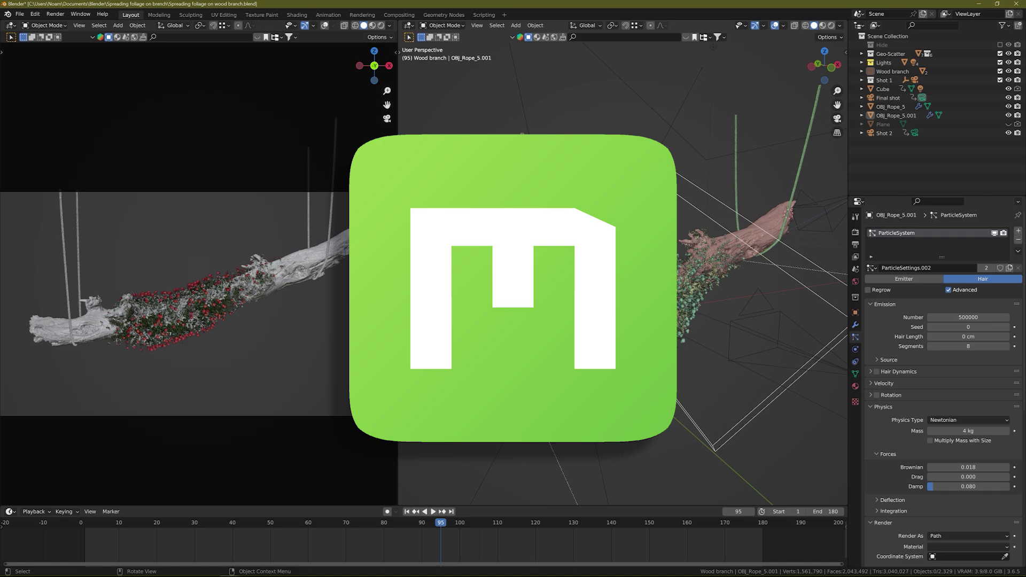
{"action": "middle_click_drag", "start_coordinate": [695, 267], "coordinate": [716, 257]}
{"action": "middle_click_drag", "start_coordinate": [588, 321], "coordinate": [543, 355]}
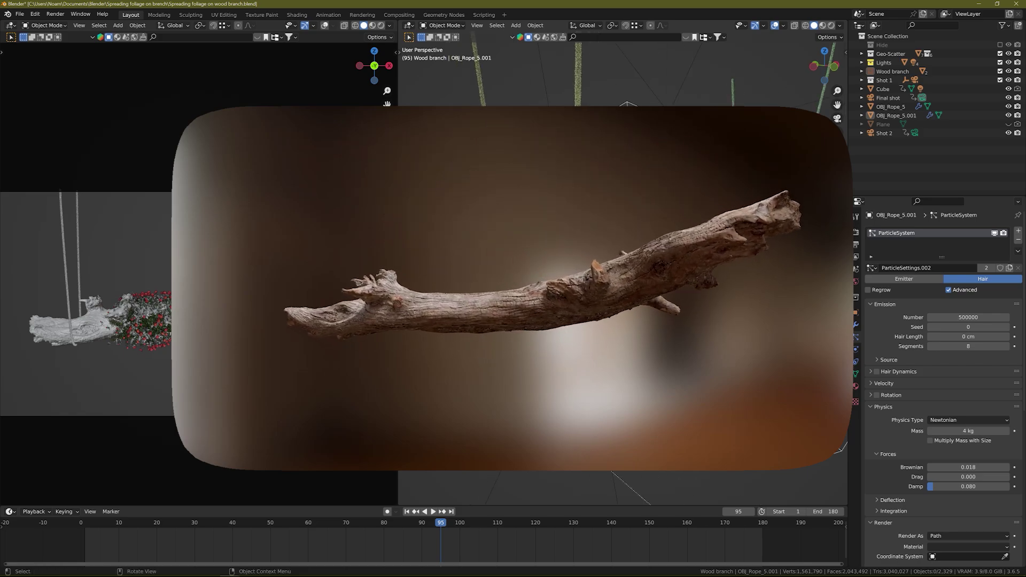
{"action": "middle_click_drag", "start_coordinate": [543, 355], "coordinate": [535, 383]}
{"action": "scroll", "coordinate": [522, 385], "scroll_direction": "down", "scroll_amount": 3}
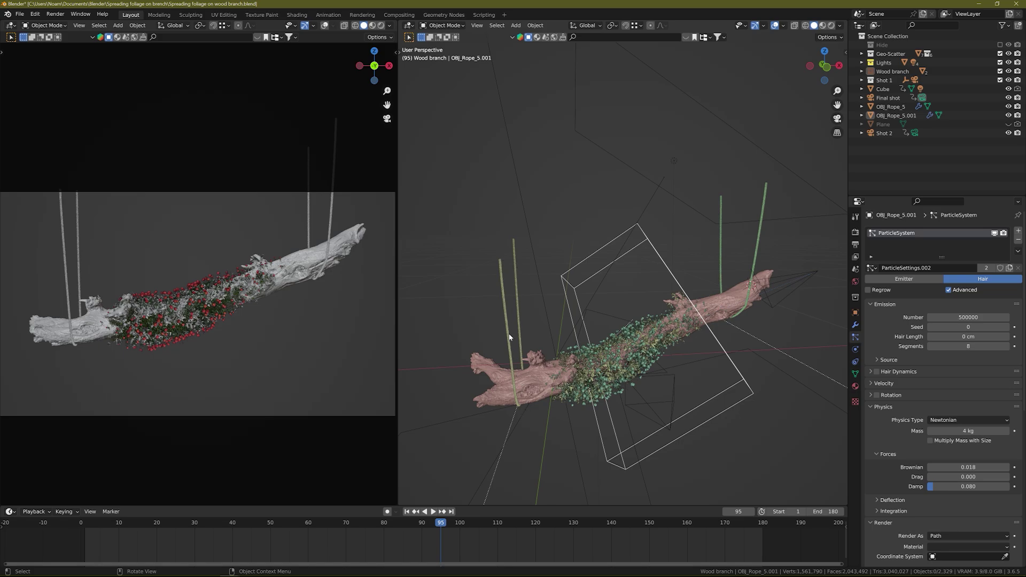
{"action": "scroll", "coordinate": [510, 336], "scroll_direction": "up", "scroll_amount": 4}
{"action": "scroll", "coordinate": [506, 344], "scroll_direction": "down", "scroll_amount": 4}
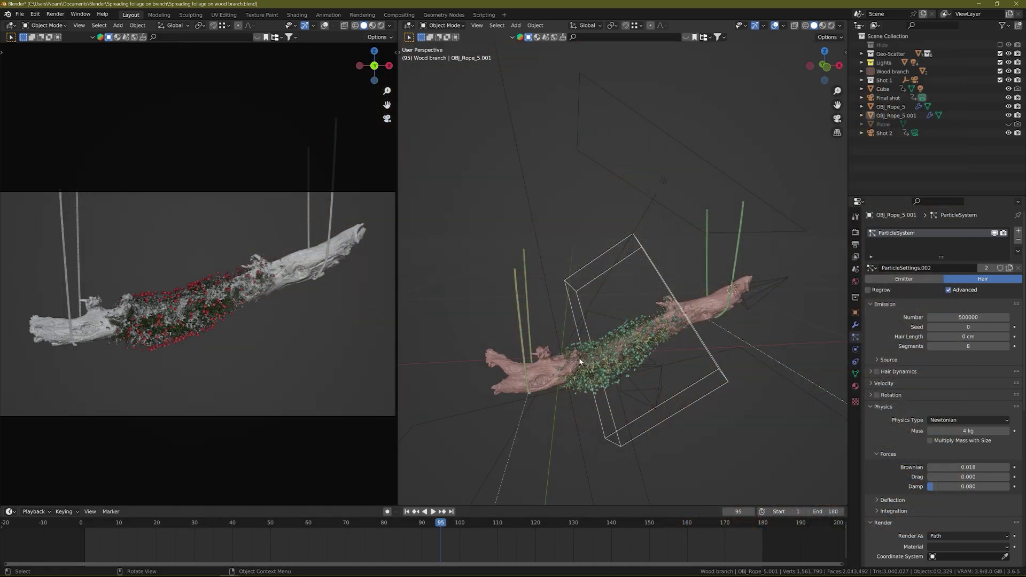
{"action": "scroll", "coordinate": [581, 357], "scroll_direction": "up", "scroll_amount": 3}
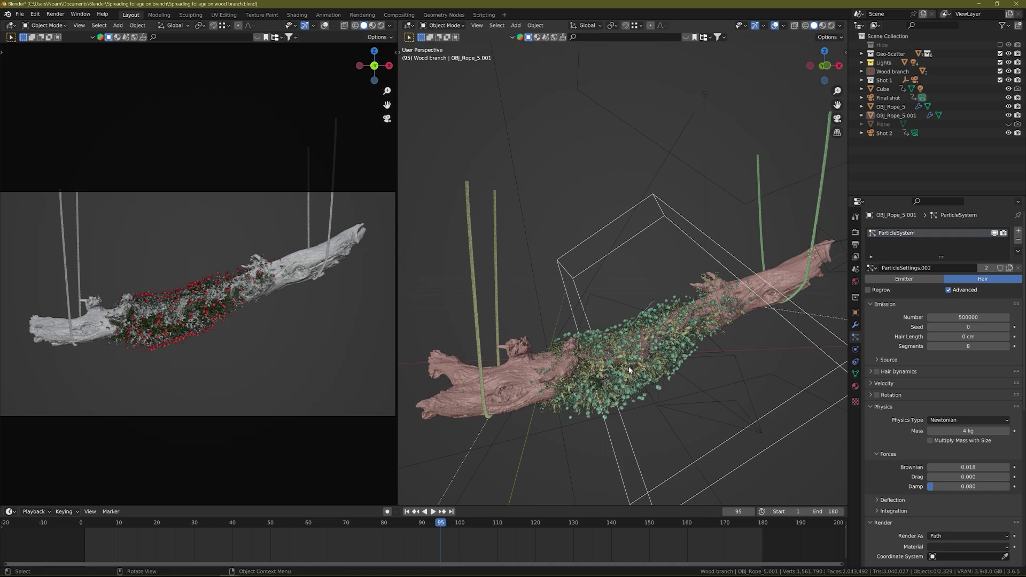
{"action": "scroll", "coordinate": [629, 366], "scroll_direction": "up", "scroll_amount": 4}
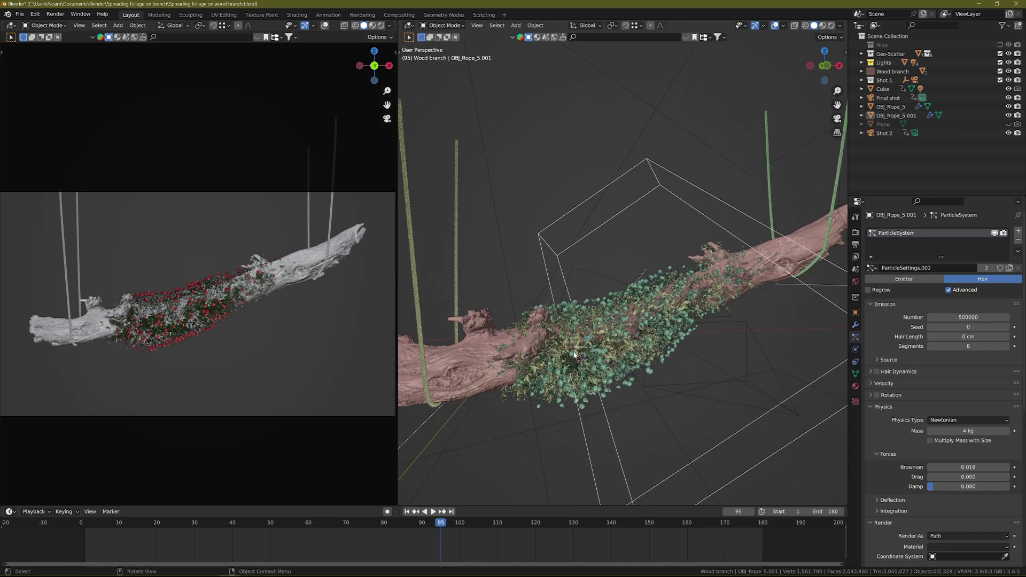
{"action": "scroll", "coordinate": [563, 354], "scroll_direction": "up", "scroll_amount": 3}
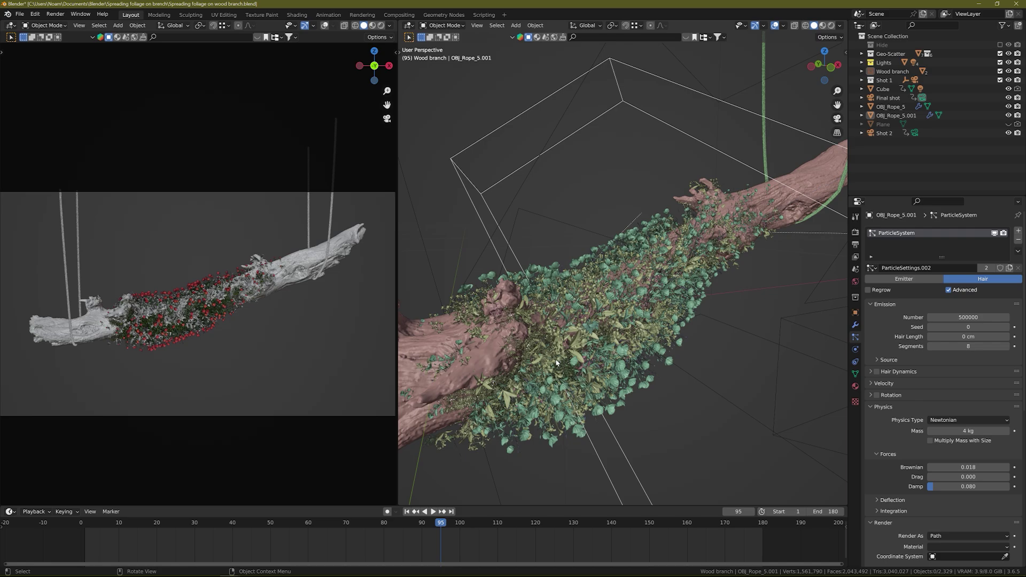
{"action": "scroll", "coordinate": [555, 362], "scroll_direction": "down", "scroll_amount": 2}
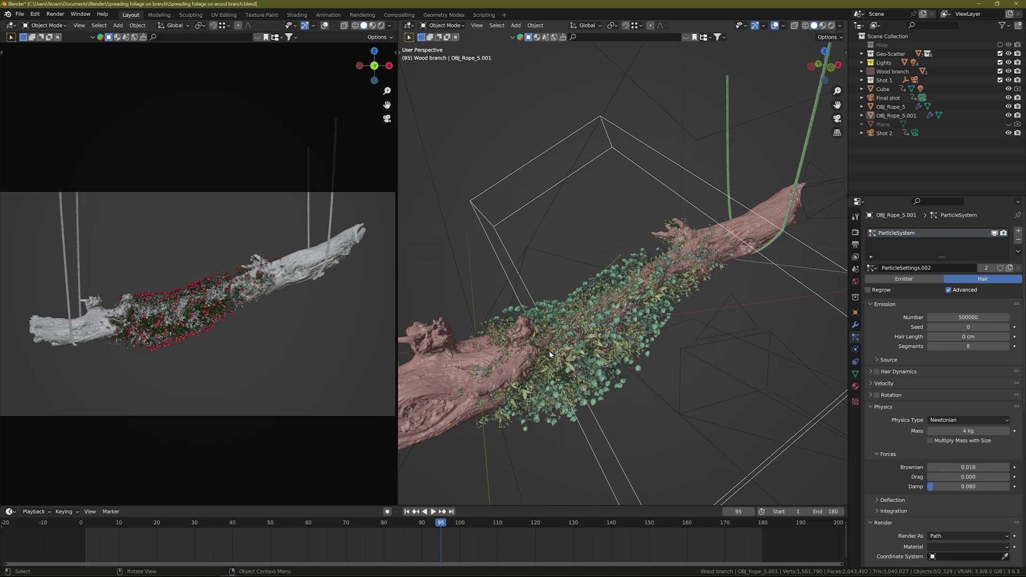
{"action": "key", "text": "KP_0"}
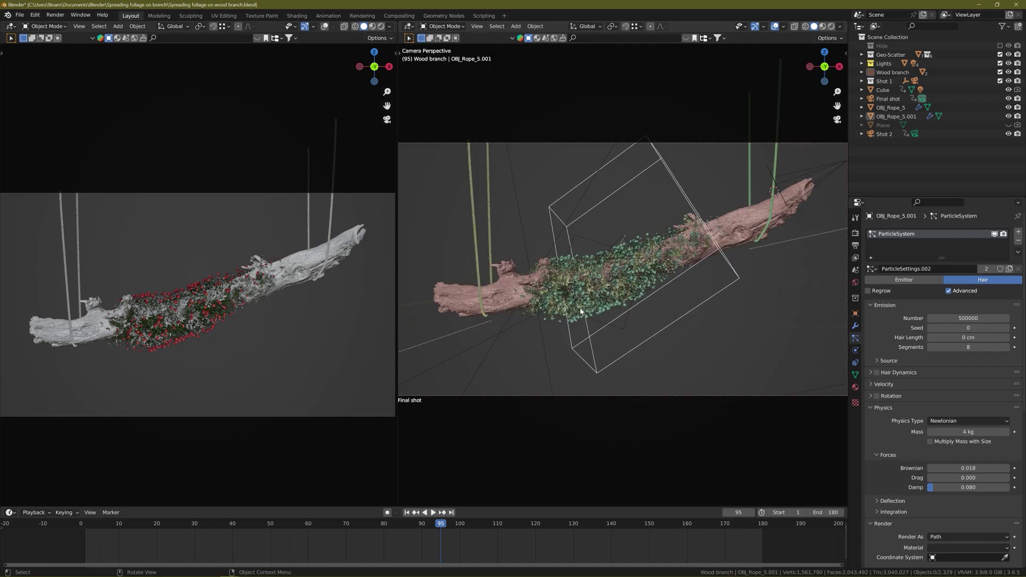
{"action": "middle_click_drag", "start_coordinate": [560, 293], "coordinate": [574, 310]}
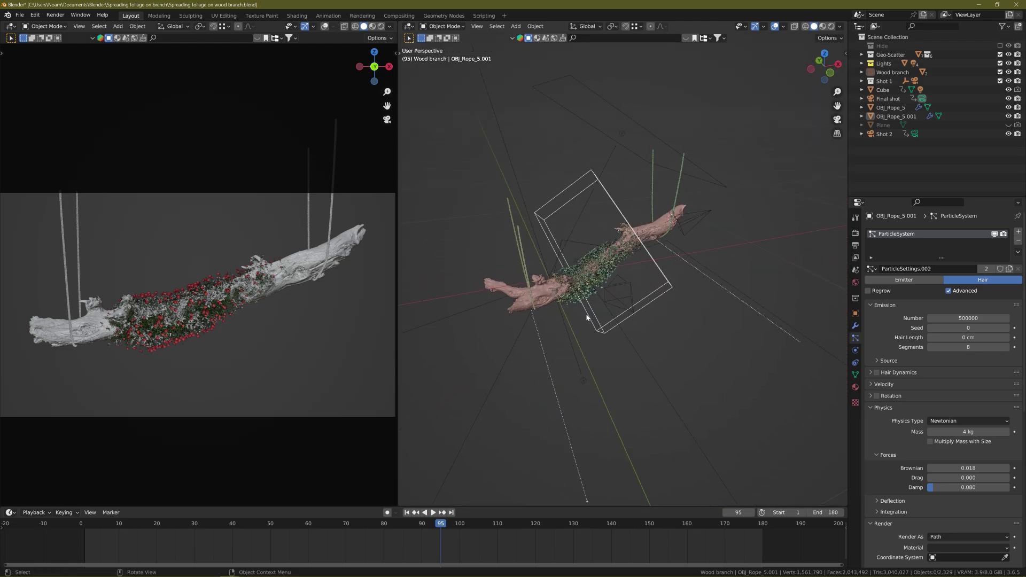
Show the world background settings, select the area light above the branch, and expand the Lights collection
{"action": "left_click", "coordinate": [855, 282]}
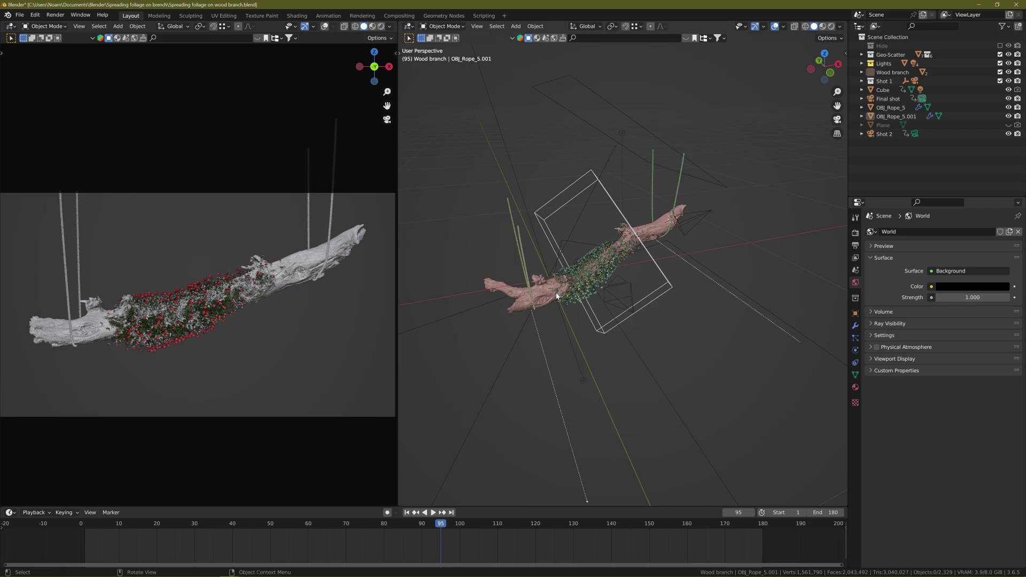
{"action": "scroll", "coordinate": [474, 308], "scroll_direction": "up", "scroll_amount": 4}
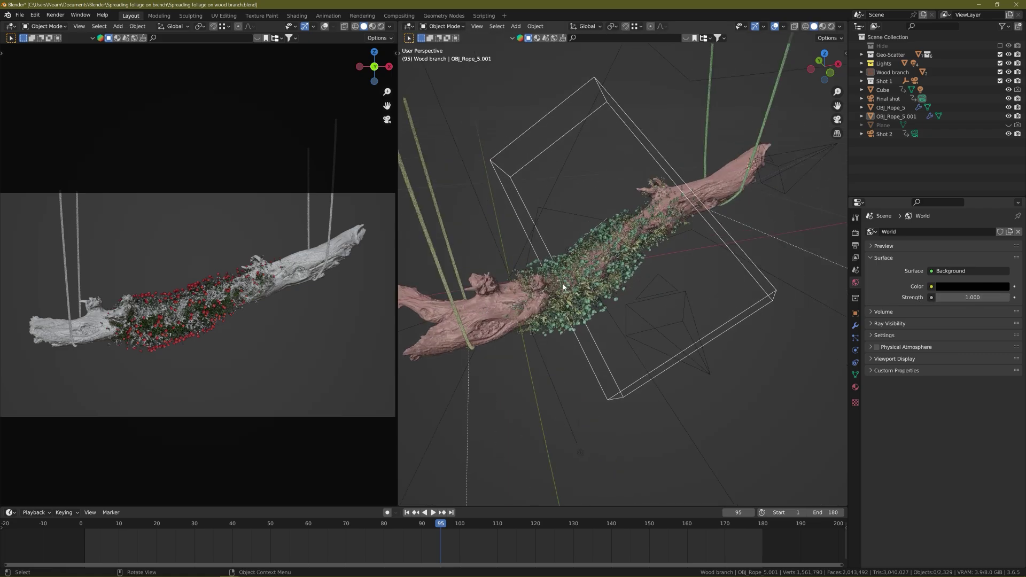
{"action": "scroll", "coordinate": [565, 291], "scroll_direction": "down", "scroll_amount": 5}
{"action": "middle_click_drag", "start_coordinate": [566, 297], "coordinate": [606, 202]}
{"action": "left_click", "coordinate": [603, 197]}
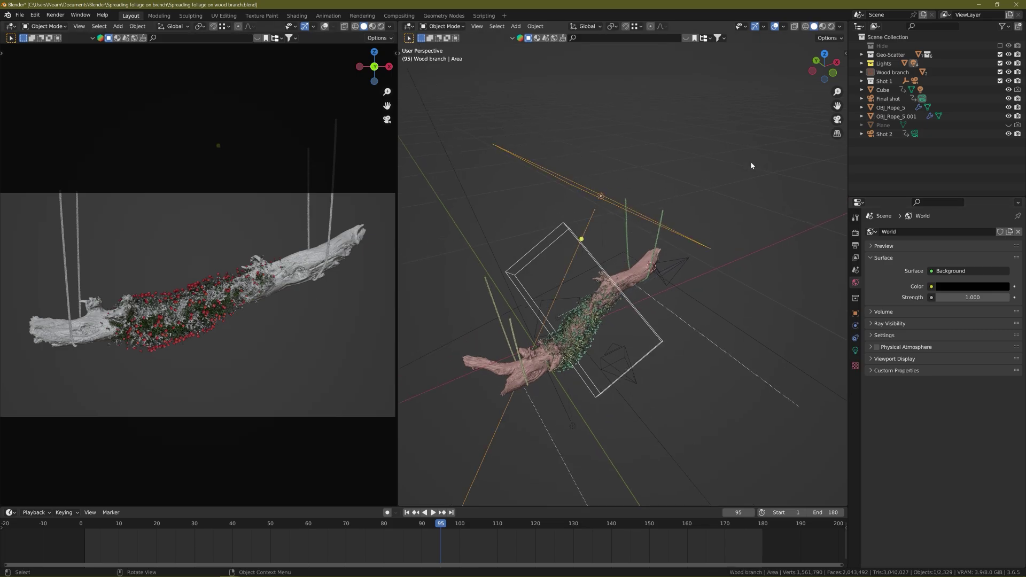
{"action": "left_click", "coordinate": [861, 64]}
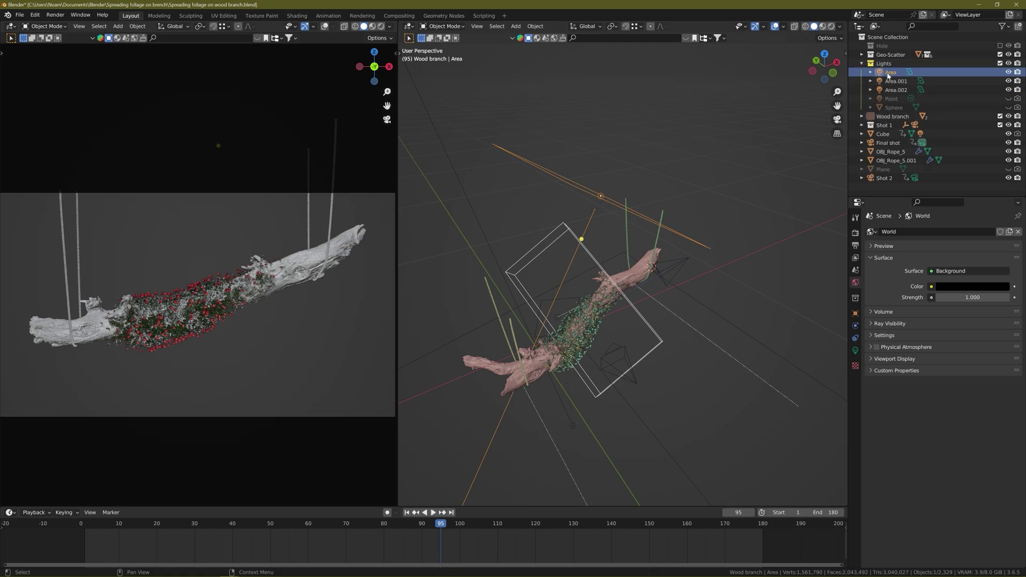
{"action": "middle_click_drag", "start_coordinate": [557, 234], "coordinate": [612, 200]}
Set the camera viewport to Rendered shading and disable the viewport display of the Wild Grass 04 scatter system
{"action": "key", "text": "z"}
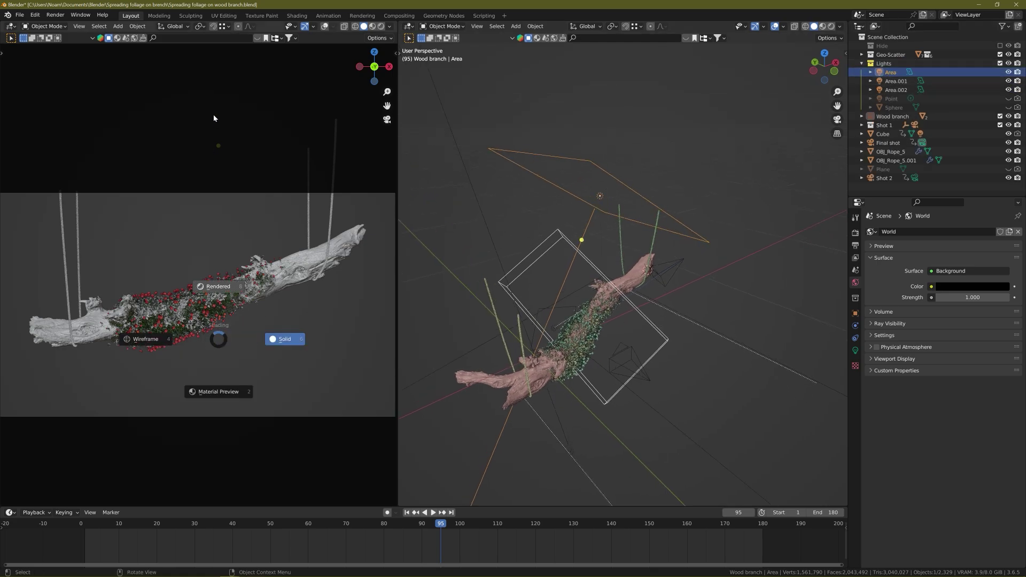
{"action": "left_click", "coordinate": [213, 118]}
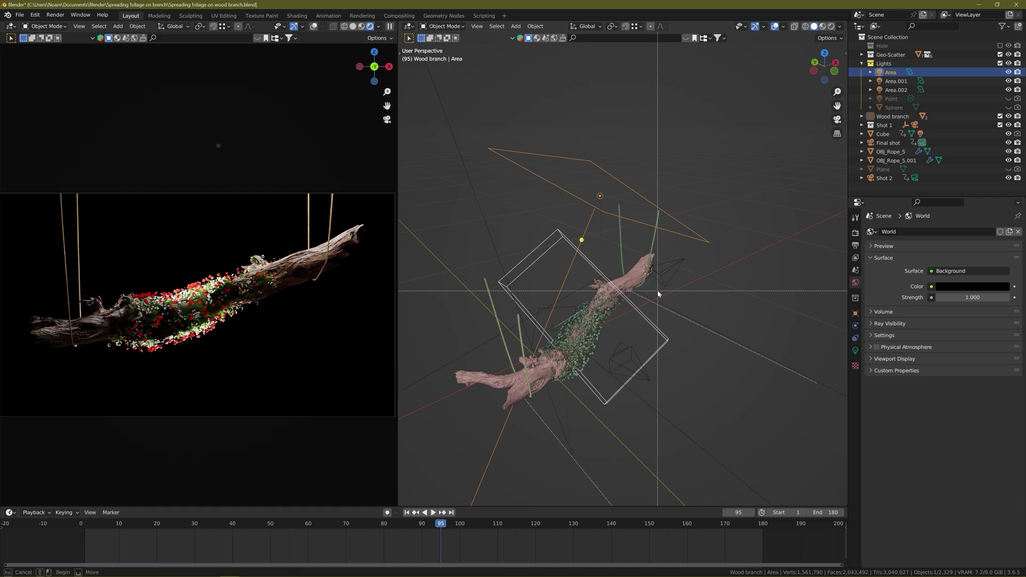
{"action": "key", "text": "n"}
{"action": "left_click", "coordinate": [799, 350]}
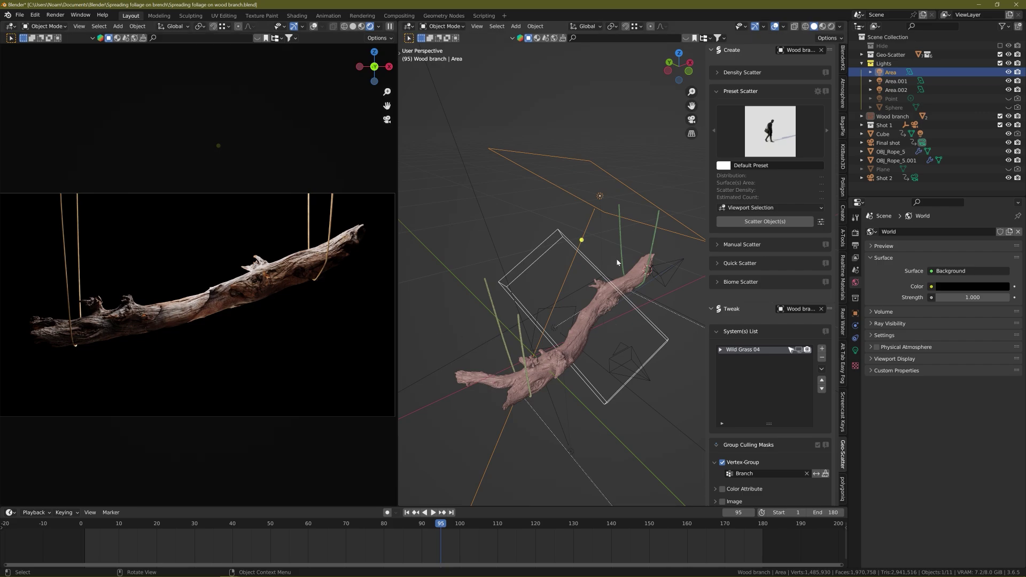
Disable the viewport display of the hair particle systems on both ropes, OBJ_Rope_5.001 and OBJ_Rope_5
{"action": "left_click", "coordinate": [498, 316]}
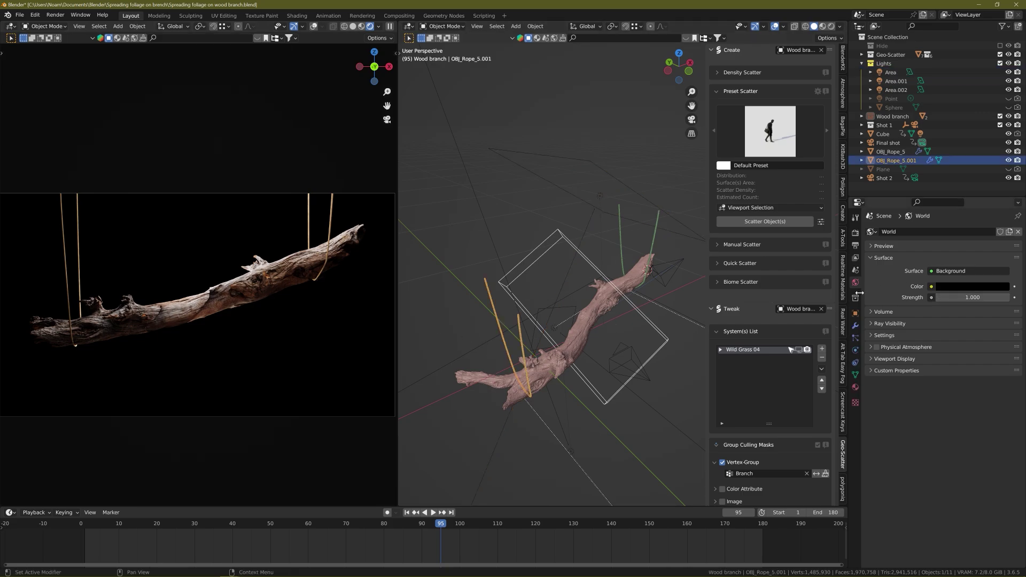
{"action": "left_click", "coordinate": [855, 338]}
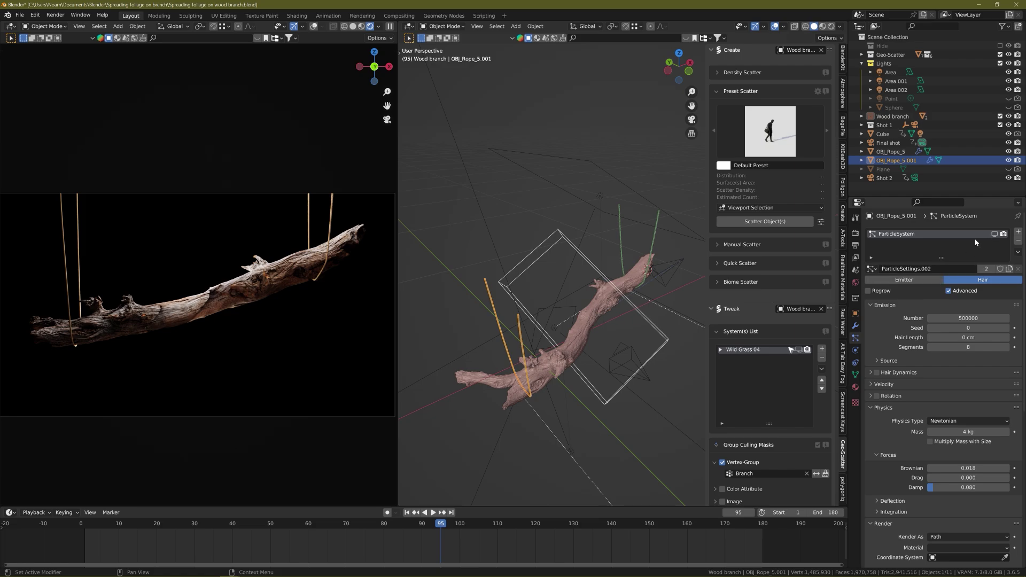
{"action": "left_click", "coordinate": [657, 235]}
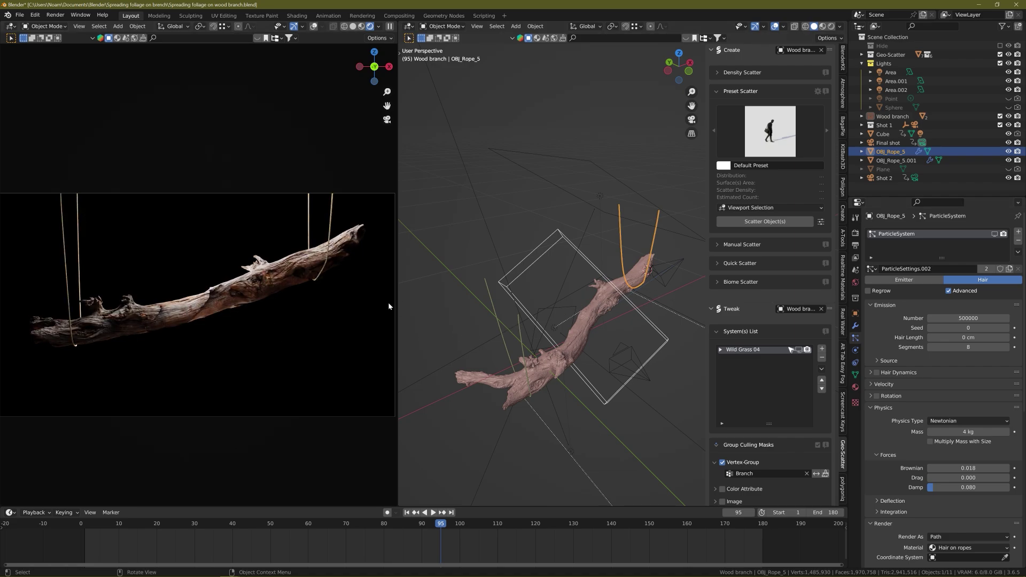
{"action": "key", "text": "n"}
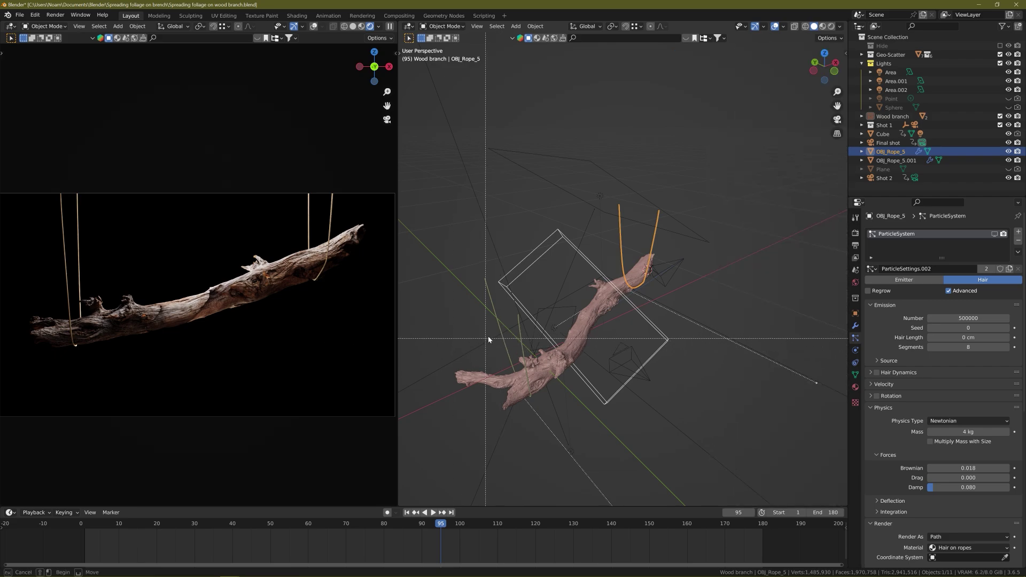
Hide the three area lights and the Cube in the viewport
{"action": "left_click", "coordinate": [622, 184]}
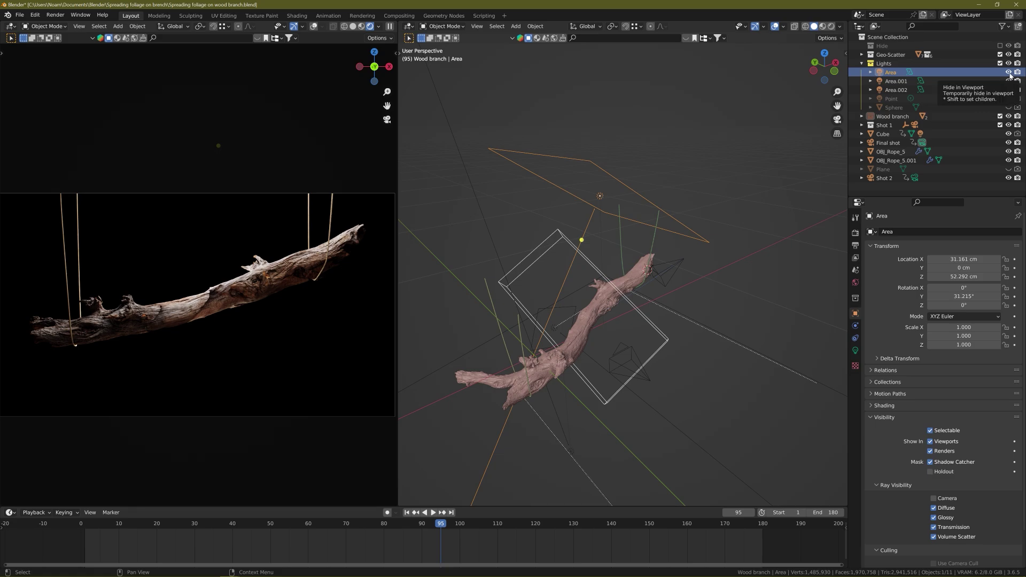
{"action": "left_click_drag", "start_coordinate": [1009, 73], "coordinate": [1009, 90]}
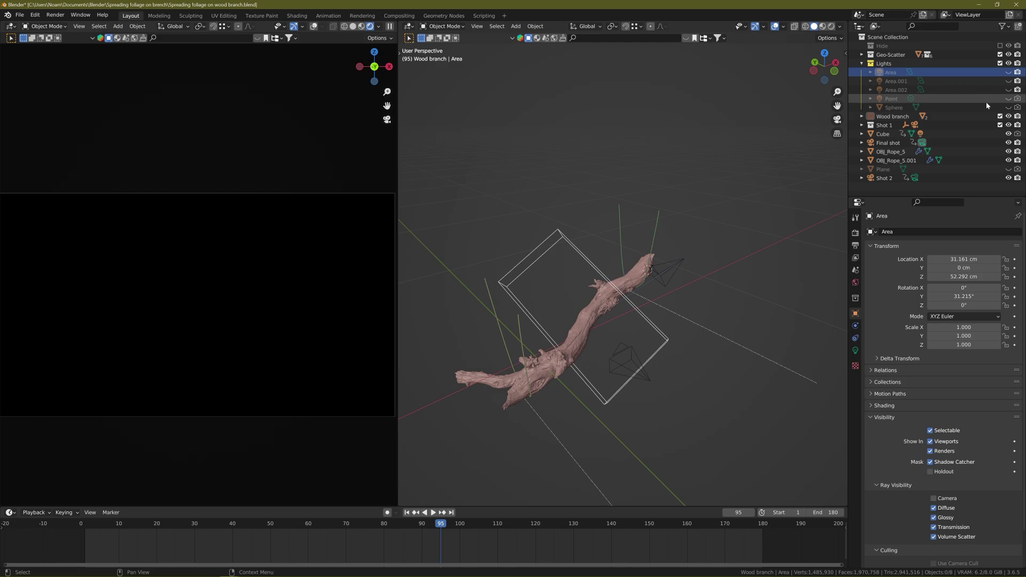
{"action": "key", "text": "ctrl+z"}
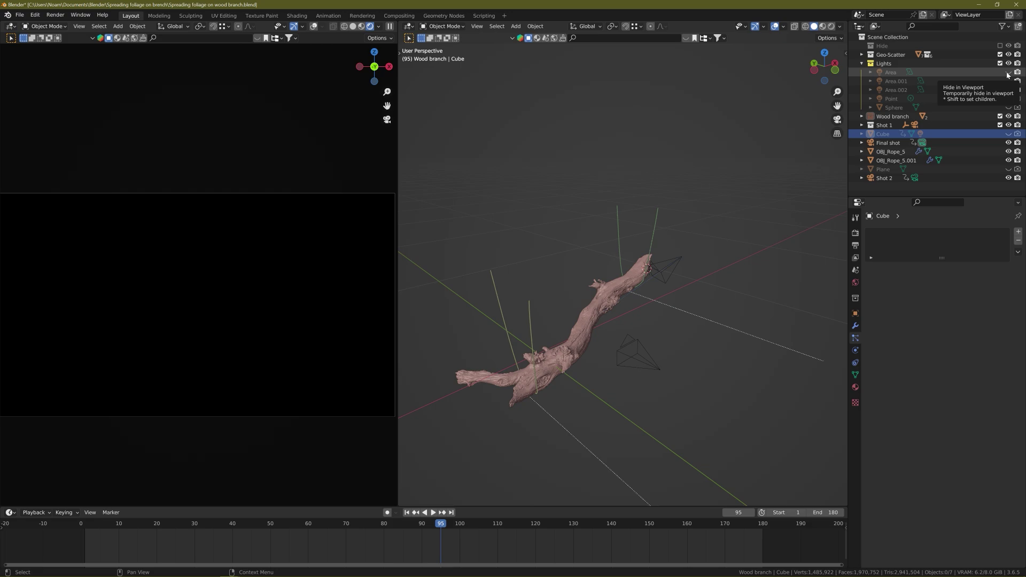
Unhide the Area and Area.001 lights one after the other, and select the large Area.001 light beneath the branch
{"action": "left_click", "coordinate": [1008, 73]}
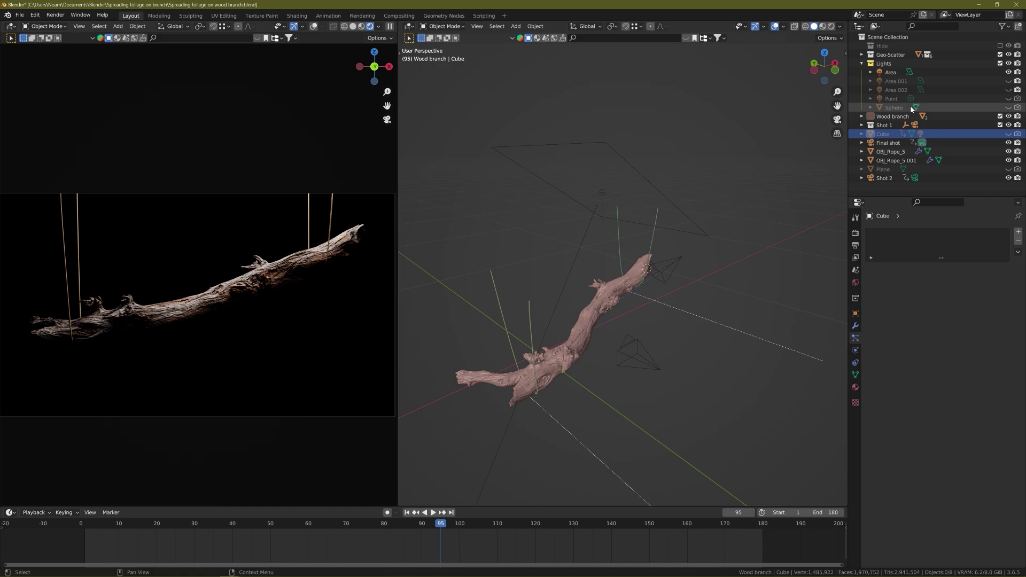
{"action": "left_click", "coordinate": [1008, 81]}
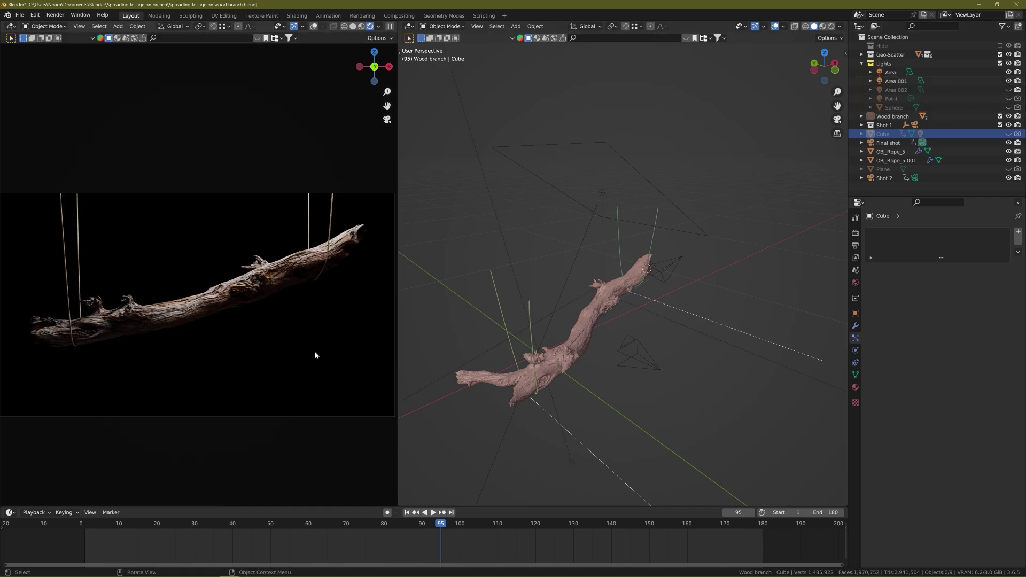
{"action": "scroll", "coordinate": [534, 432], "scroll_direction": "down", "scroll_amount": 6}
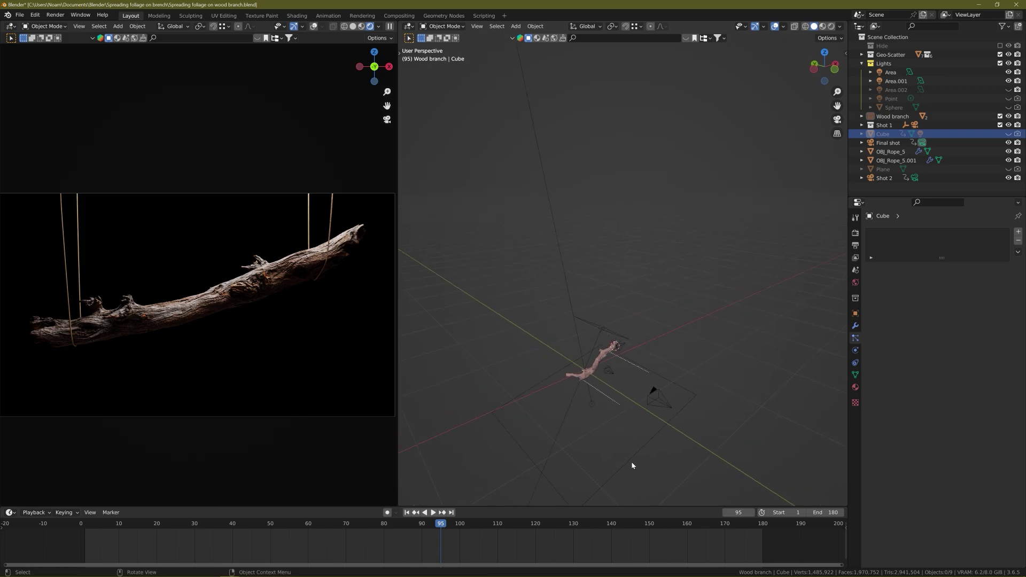
{"action": "left_click", "coordinate": [633, 458]}
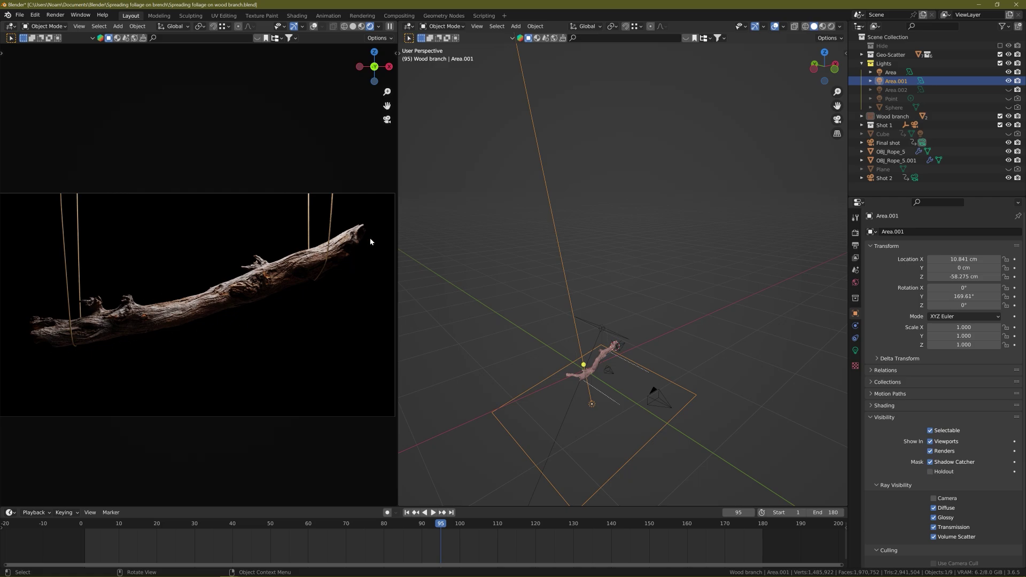
Unhide the Area.002 light and select it to inspect its placement behind the branch
{"action": "left_click", "coordinate": [1008, 90]}
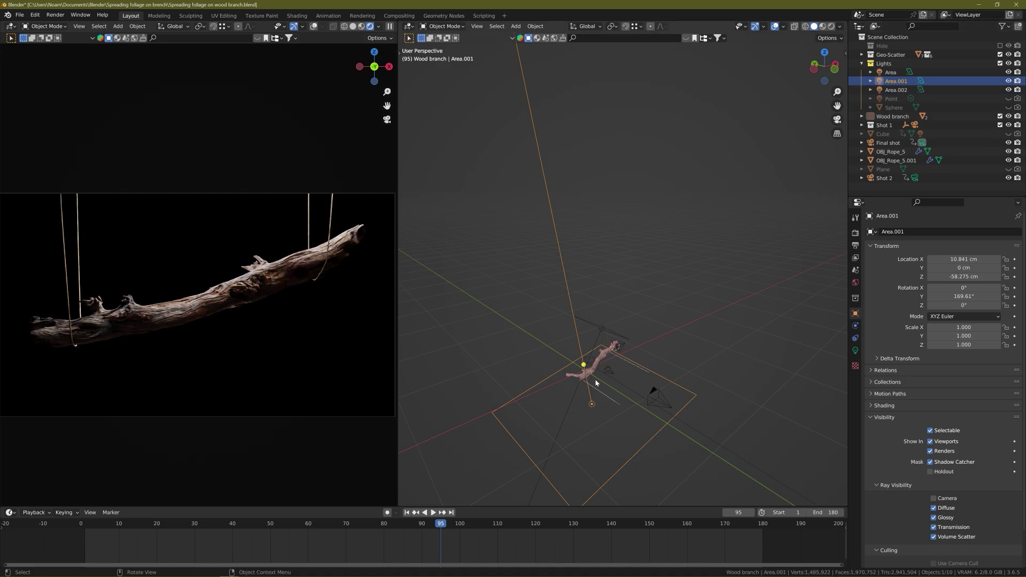
{"action": "scroll", "coordinate": [583, 381], "scroll_direction": "up", "scroll_amount": 10}
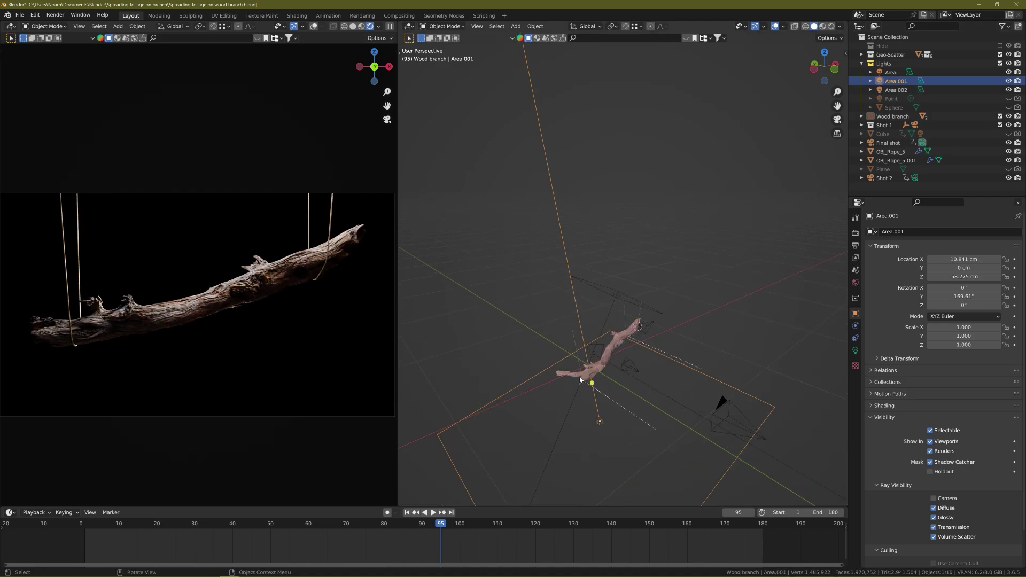
{"action": "left_click", "coordinate": [608, 341]}
{"action": "scroll", "coordinate": [609, 345], "scroll_direction": "up", "scroll_amount": 3}
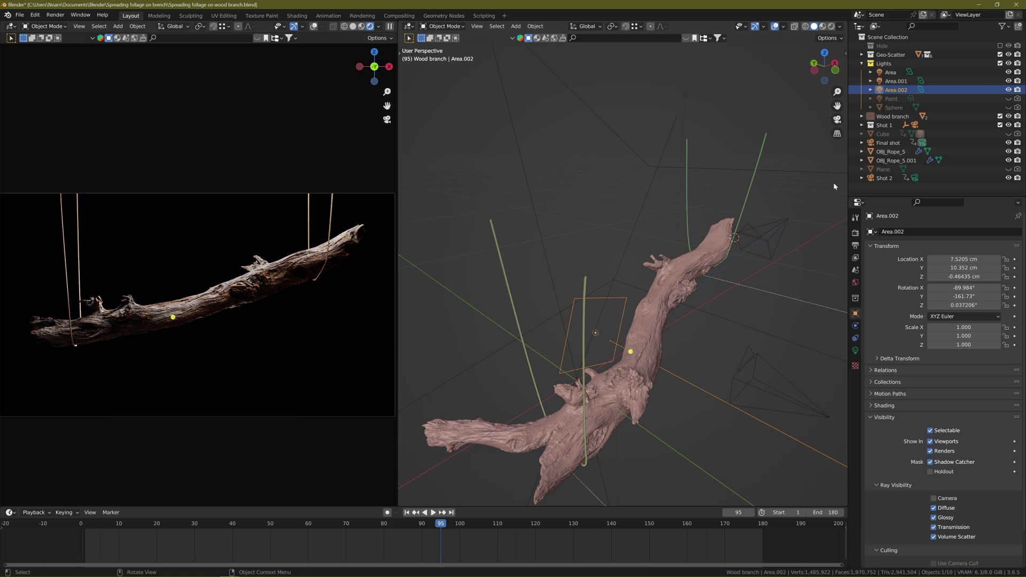
{"action": "middle_click_drag", "start_coordinate": [600, 367], "coordinate": [558, 330]}
{"action": "scroll", "coordinate": [558, 321], "scroll_direction": "up", "scroll_amount": 3}
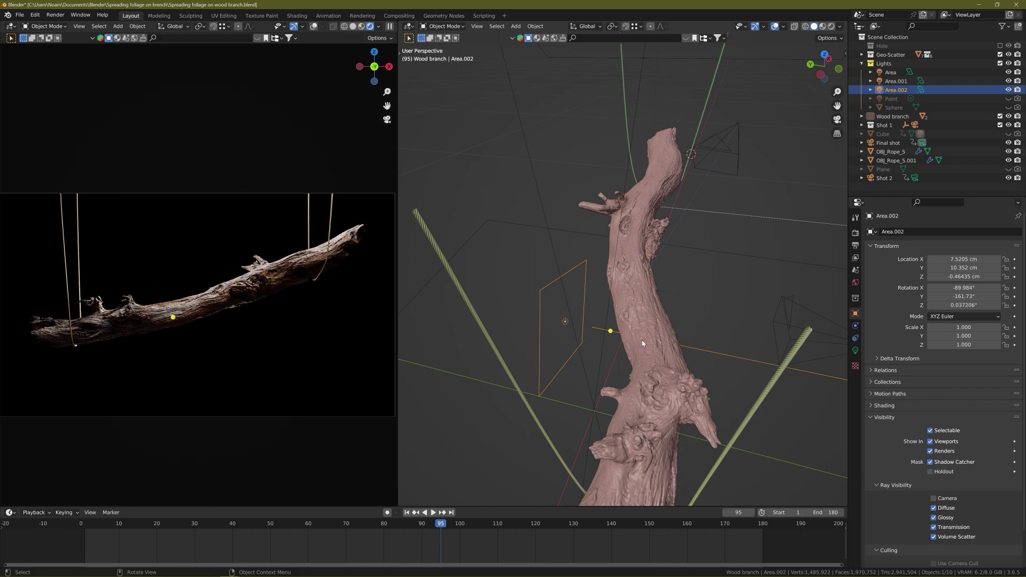
Unhide and select the Point light in the Lights collection
{"action": "left_click", "coordinate": [902, 100]}
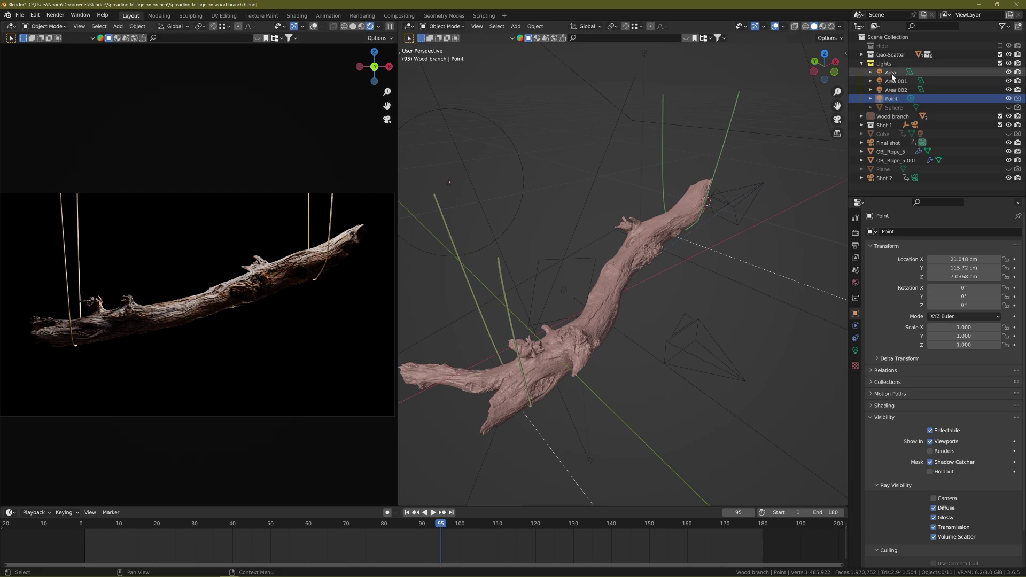
{"action": "middle_click_drag", "start_coordinate": [576, 339], "coordinate": [561, 363]}
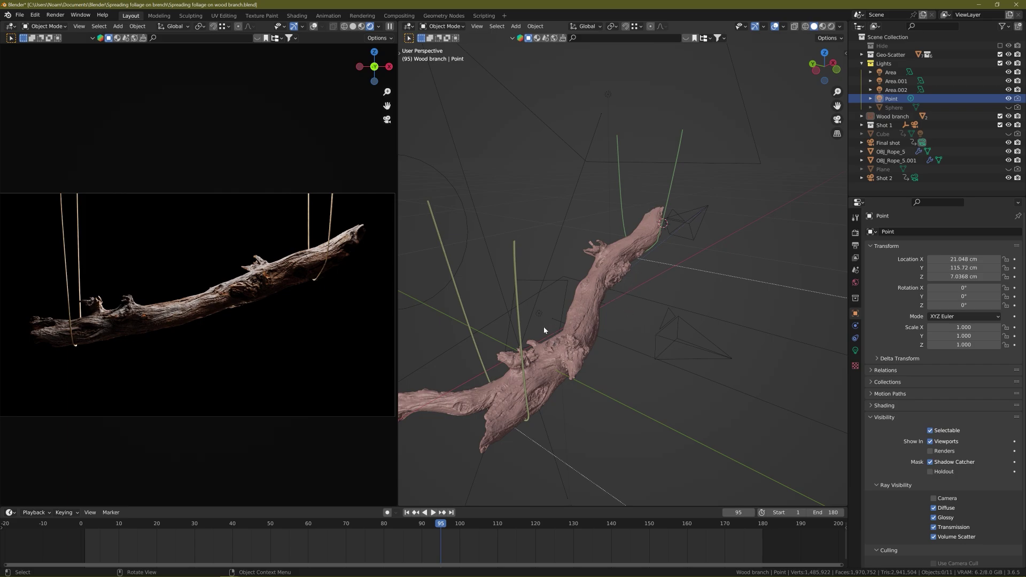
{"action": "middle_click_drag", "start_coordinate": [543, 326], "coordinate": [609, 242]}
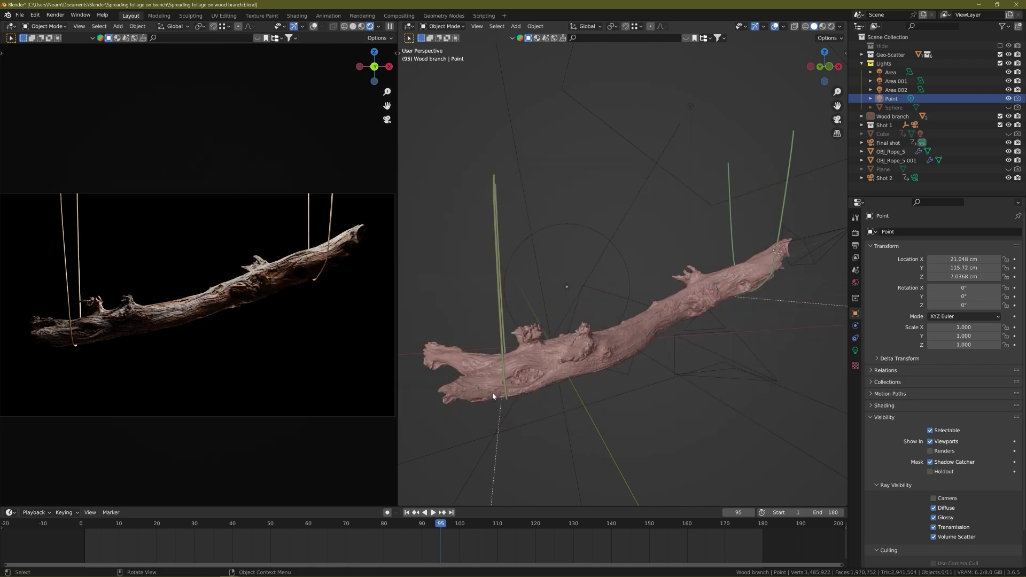
{"action": "middle_click_drag", "start_coordinate": [553, 354], "coordinate": [539, 351]}
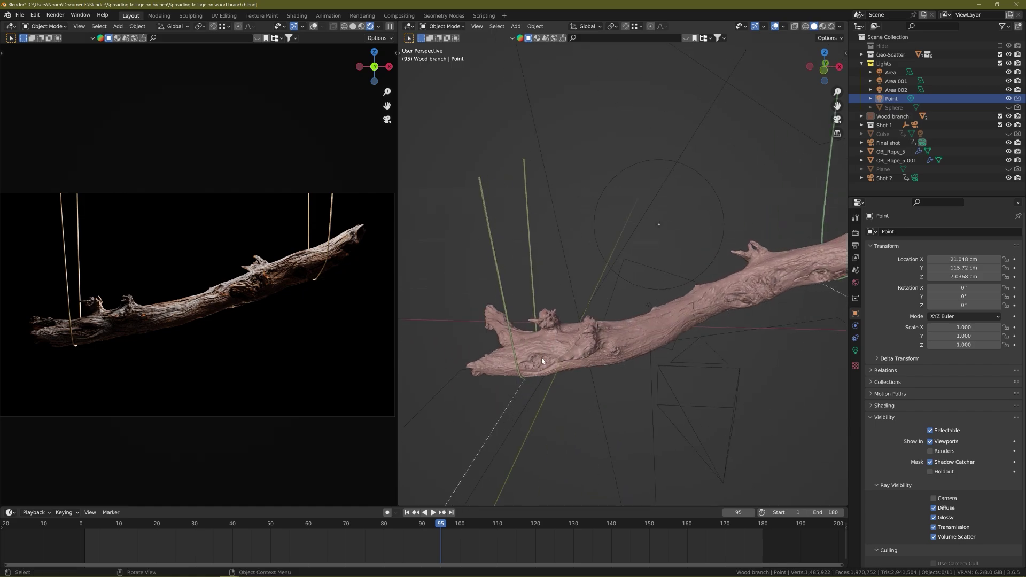
{"action": "scroll", "coordinate": [558, 350], "scroll_direction": "up", "scroll_amount": 1}
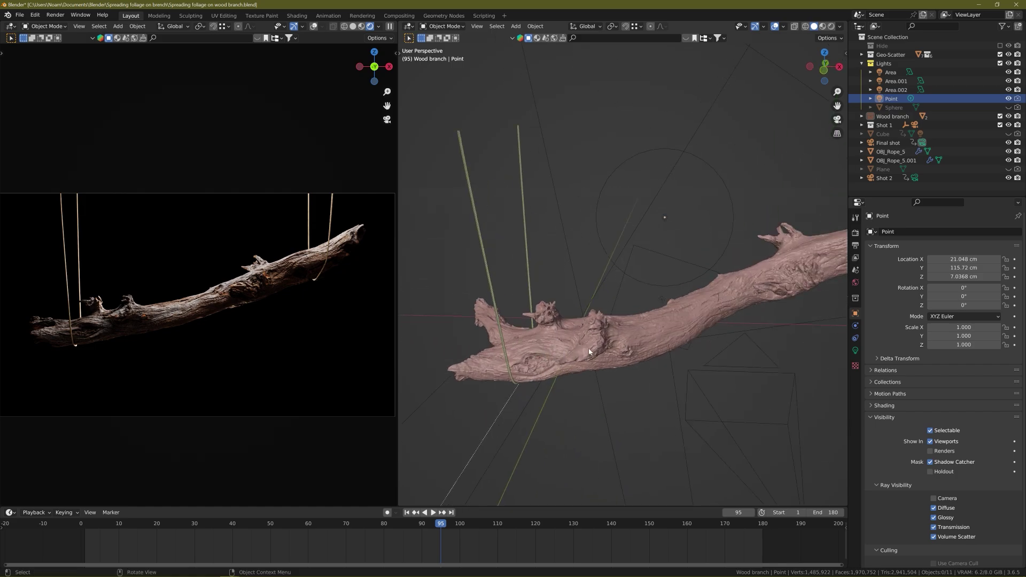
{"action": "scroll", "coordinate": [566, 376], "scroll_direction": "down", "scroll_amount": 3}
{"action": "scroll", "coordinate": [592, 344], "scroll_direction": "down", "scroll_amount": 1}
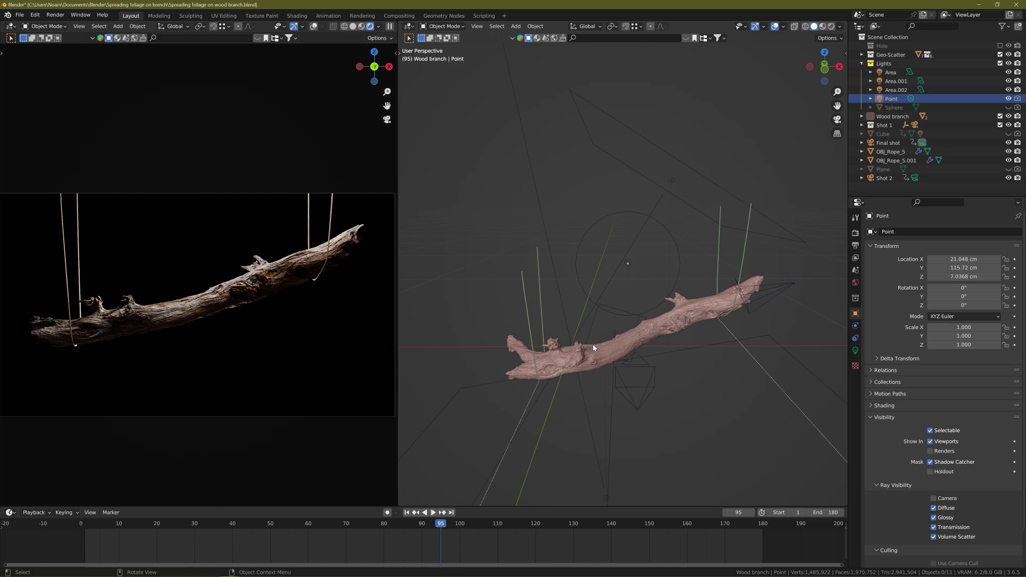
{"action": "middle_click_drag", "start_coordinate": [568, 361], "coordinate": [533, 372]}
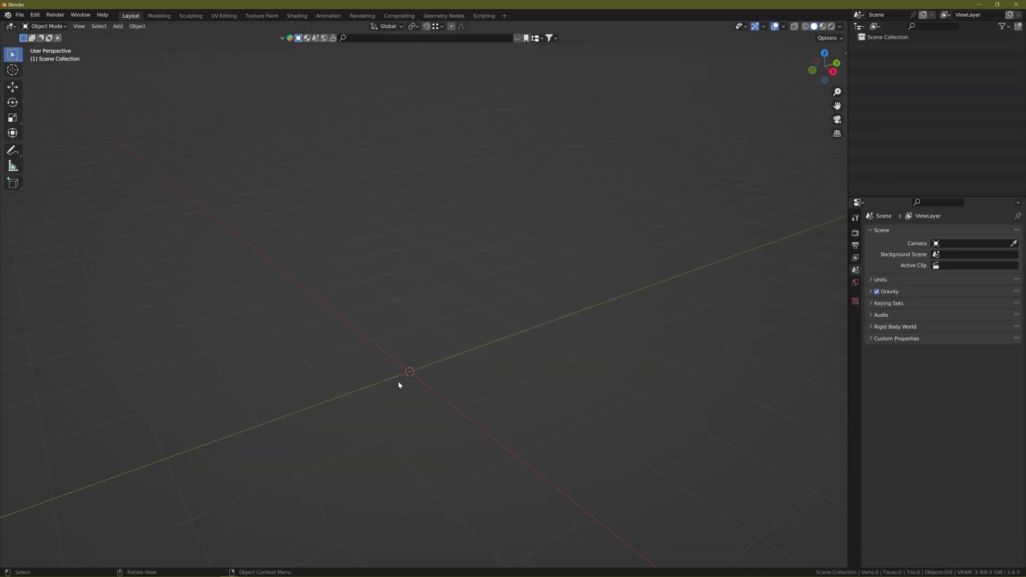
Add an ico sphere with 4 subdivisions at the origin of the empty scene and shade it smooth
{"action": "key", "text": "shift+a"}
{"action": "mouse_move", "coordinate": [398, 385]}
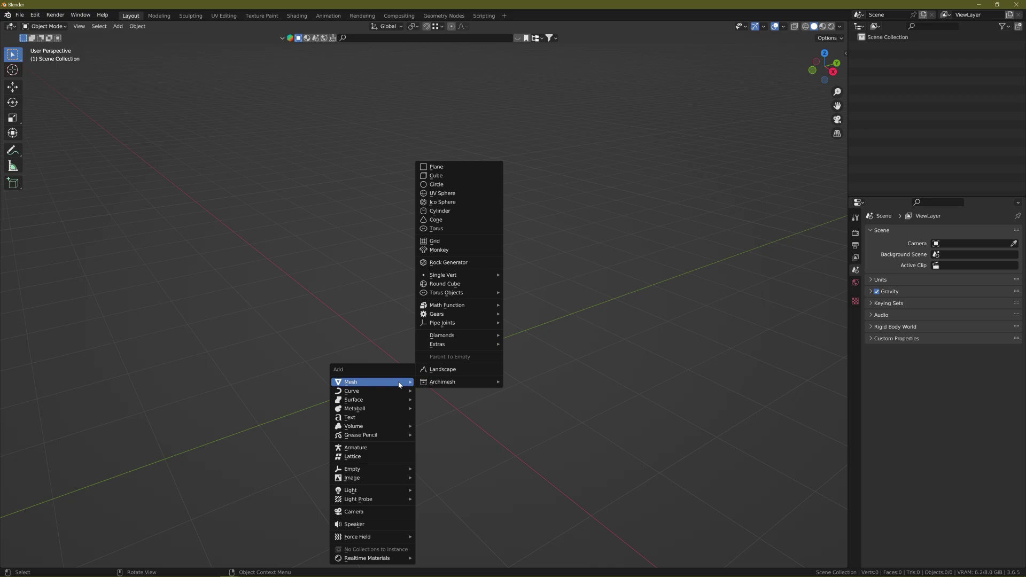
{"action": "left_click", "coordinate": [449, 202]}
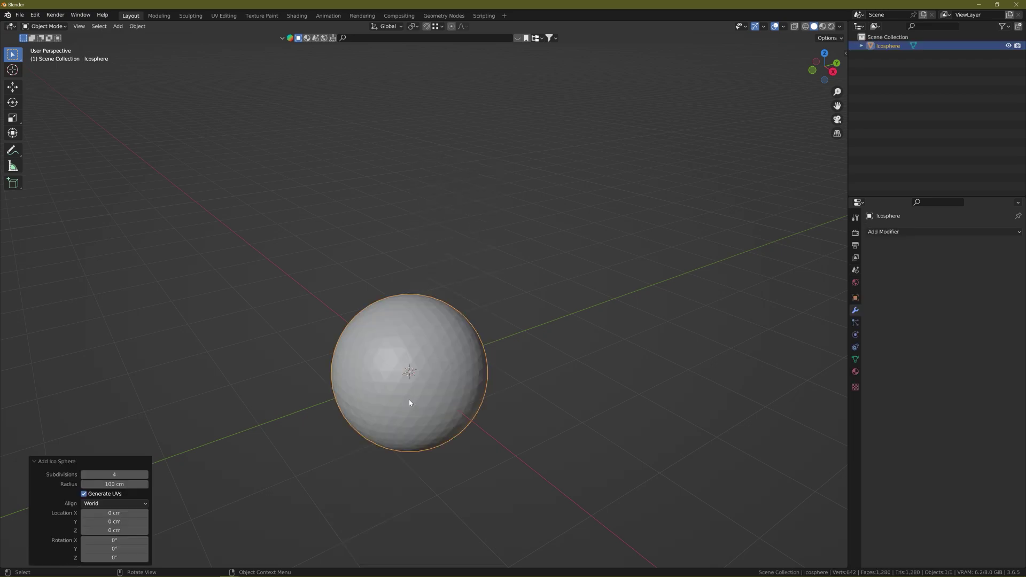
{"action": "scroll", "coordinate": [409, 402], "scroll_direction": "up", "scroll_amount": 3}
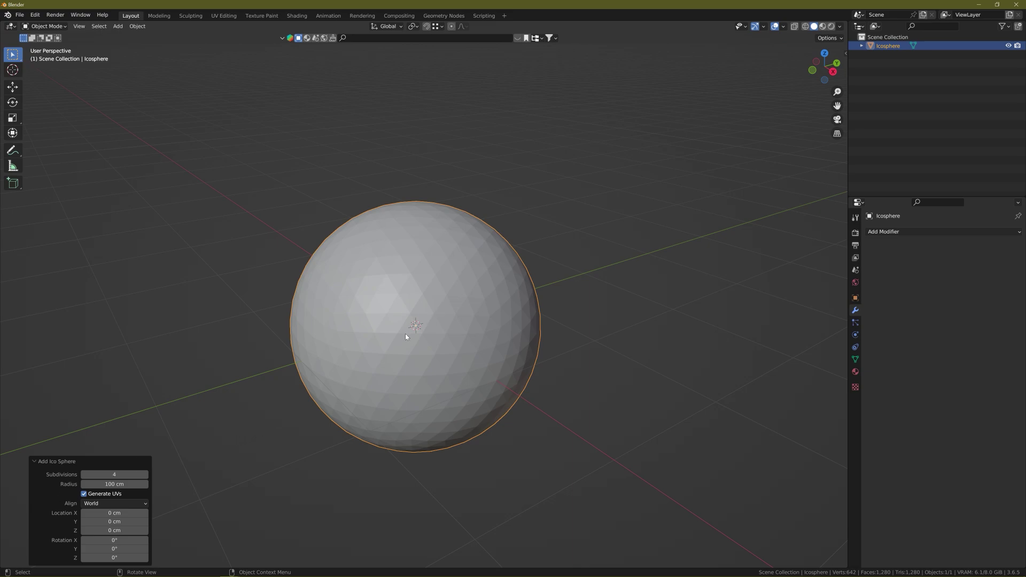
{"action": "right_click", "coordinate": [435, 302]}
{"action": "left_click", "coordinate": [463, 303]}
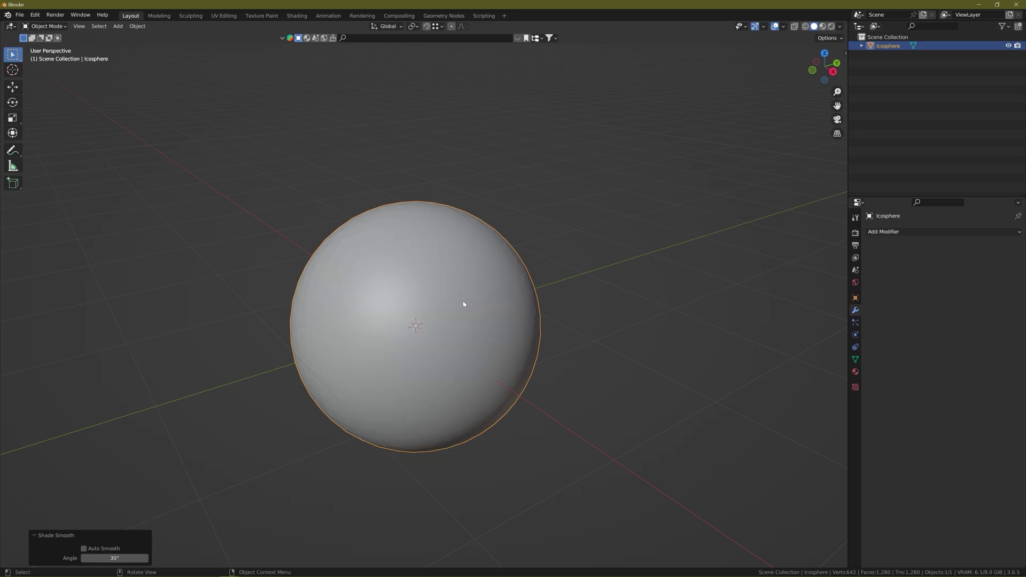
Add a cube and raise it about 238 cm along Z so it sits above the sphere
{"action": "scroll", "coordinate": [452, 331], "scroll_direction": "down", "scroll_amount": 4}
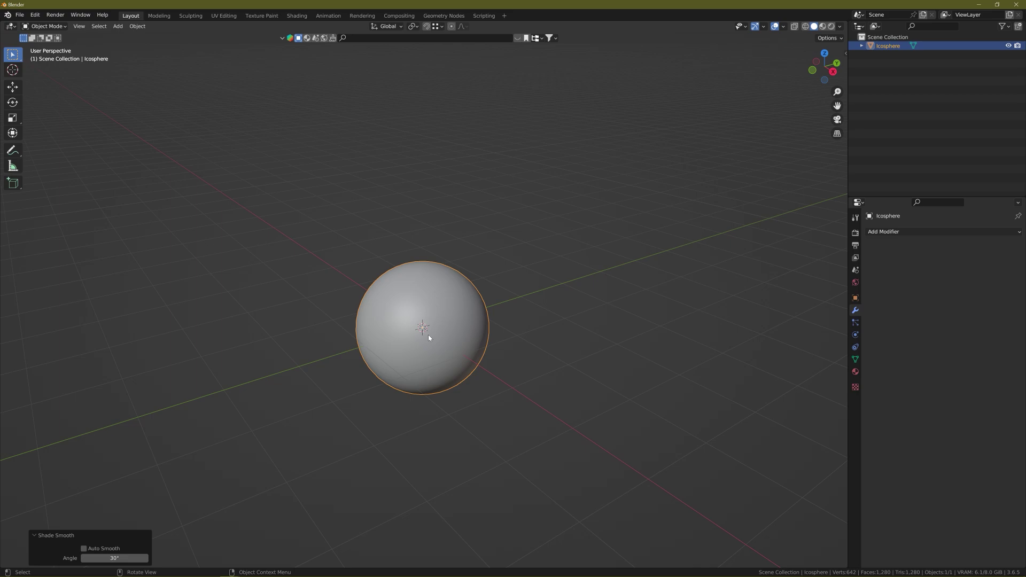
{"action": "key", "text": "shift+a"}
{"action": "mouse_move", "coordinate": [430, 335]}
{"action": "left_click", "coordinate": [481, 345]}
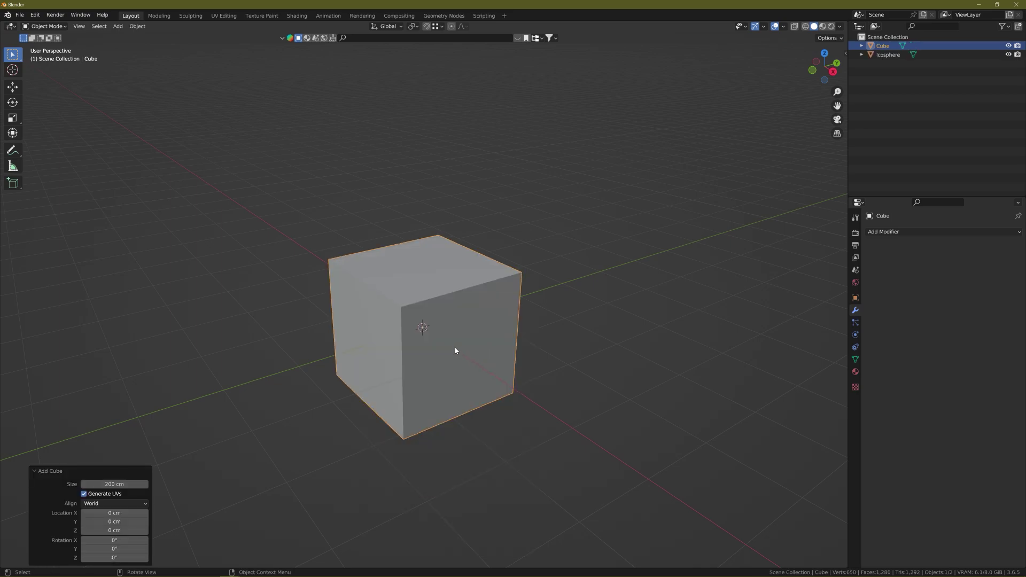
{"action": "key", "text": "g"}
{"action": "key", "text": "z"}
{"action": "middle_click_drag", "start_coordinate": [455, 350], "coordinate": [392, 337]}
{"action": "left_click", "coordinate": [409, 335]}
Flatten the cube along Z to a scale of about 0.12 and apply its scale
{"action": "key", "text": "s"}
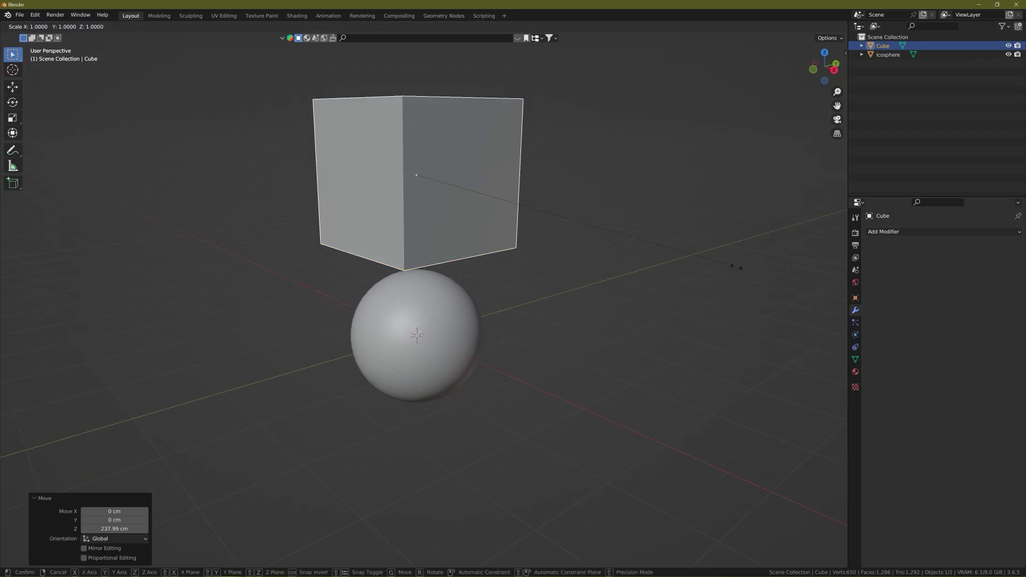
{"action": "key", "text": "z"}
{"action": "left_click", "coordinate": [453, 186]}
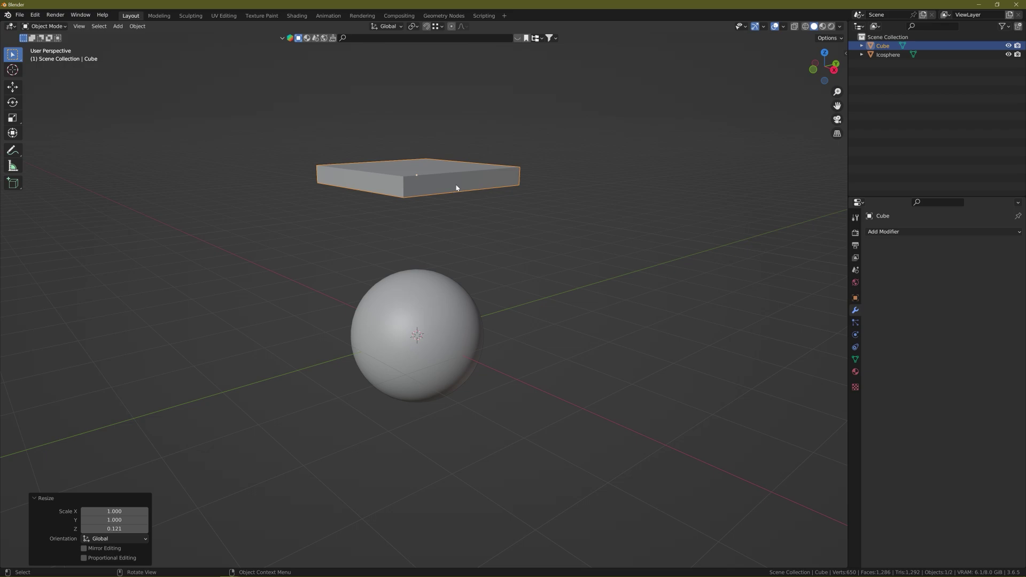
{"action": "key", "text": "ctrl+a"}
{"action": "left_click", "coordinate": [452, 191]}
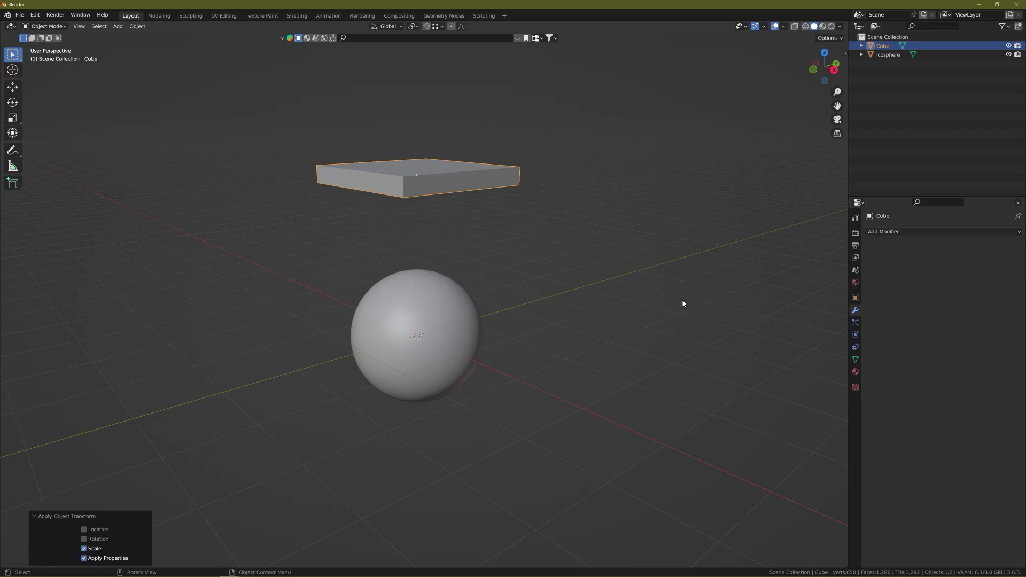
Set the flattened cube's viewport display to Wire
{"action": "left_click", "coordinate": [856, 298]}
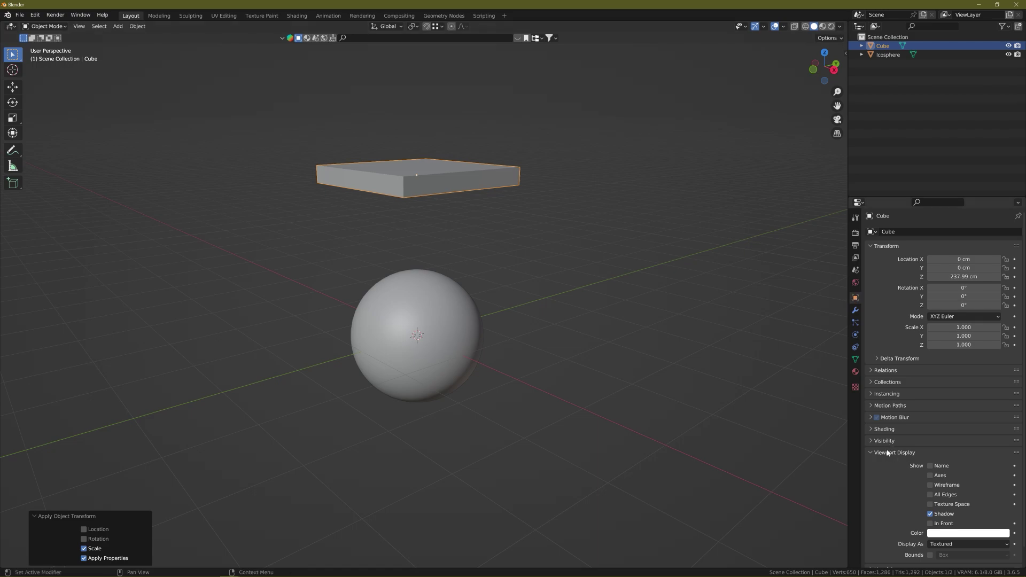
{"action": "scroll", "coordinate": [882, 458], "scroll_direction": "down", "scroll_amount": 1}
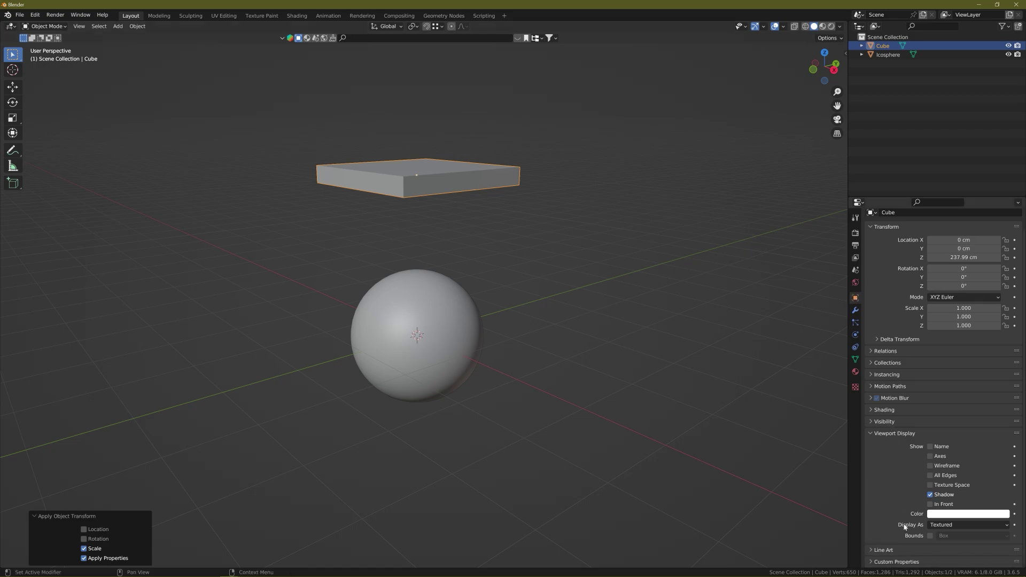
{"action": "left_click", "coordinate": [945, 526]}
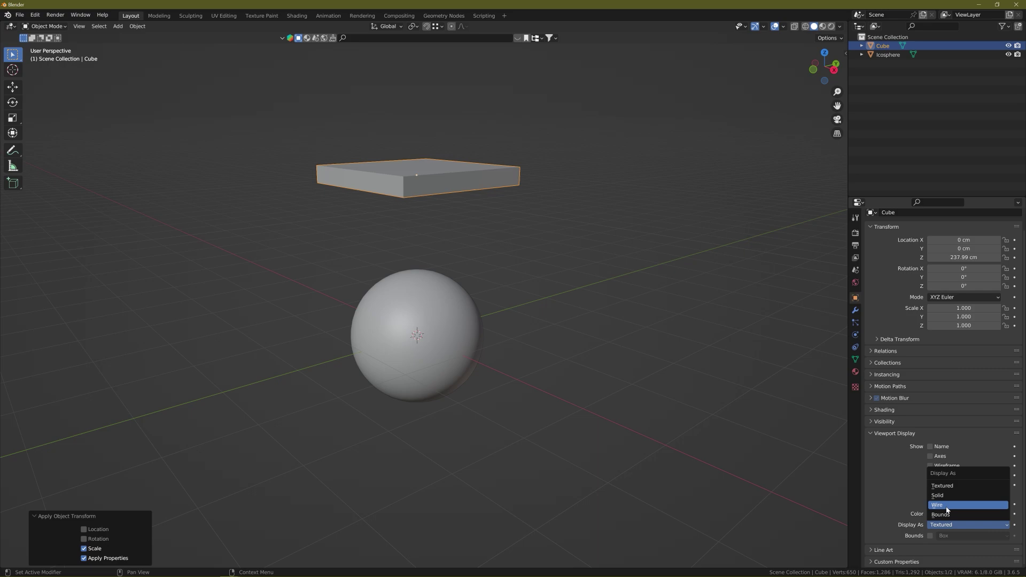
{"action": "left_click", "coordinate": [946, 506]}
{"action": "middle_click_drag", "start_coordinate": [421, 205], "coordinate": [441, 214]}
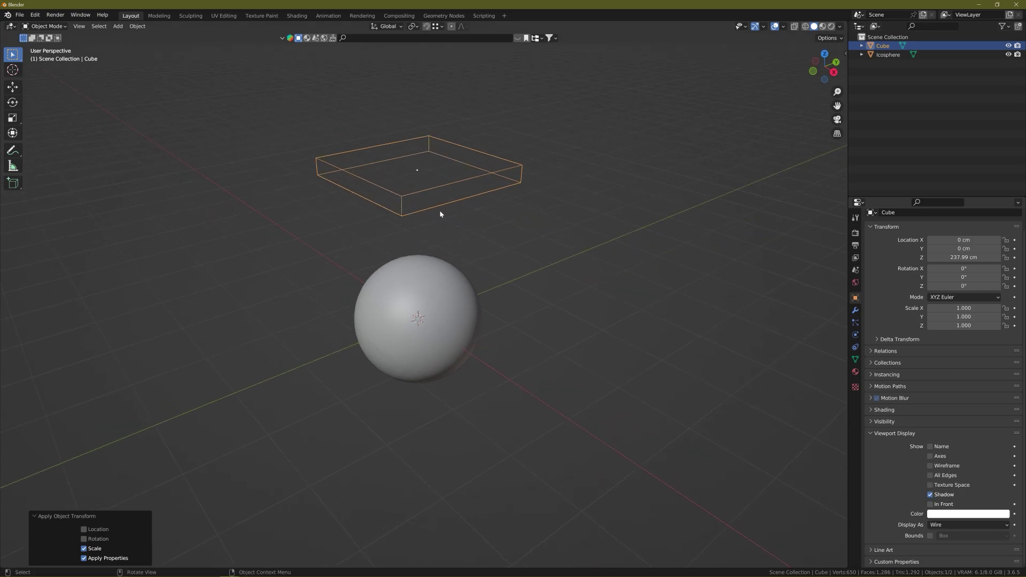
Assign all of the icosphere's vertices to a new vertex group in Edit Mode, then return to Object Mode
{"action": "left_click", "coordinate": [431, 315]}
{"action": "middle_click_drag", "start_coordinate": [431, 316], "coordinate": [434, 297]}
{"action": "scroll", "coordinate": [428, 336], "scroll_direction": "up", "scroll_amount": 3}
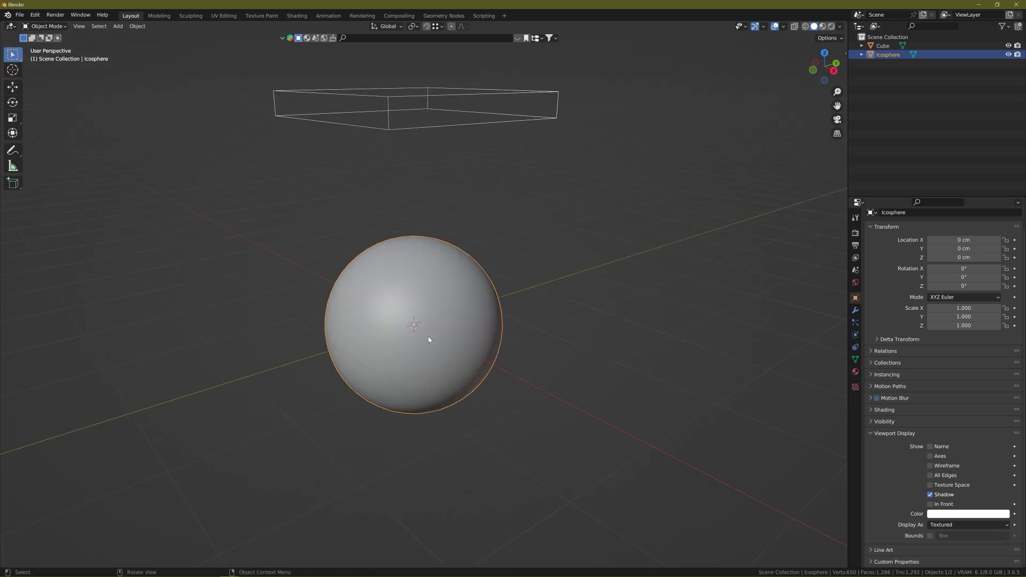
{"action": "key", "text": "Tab"}
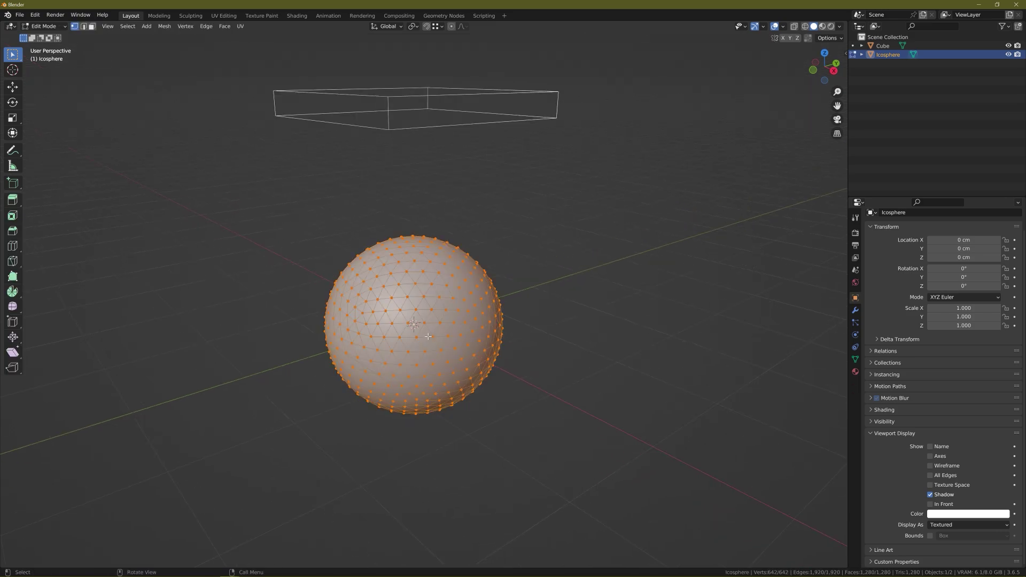
{"action": "mouse_move", "coordinate": [454, 324]}
{"action": "middle_mouse_down"}
{"action": "mouse_move", "coordinate": [527, 288]}
{"action": "mouse_move", "coordinate": [456, 310]}
{"action": "mouse_move", "coordinate": [568, 268]}
{"action": "mouse_move", "coordinate": [463, 315]}
{"action": "middle_mouse_up"}
{"action": "key", "text": "alt+a"}
{"action": "key", "text": "a"}
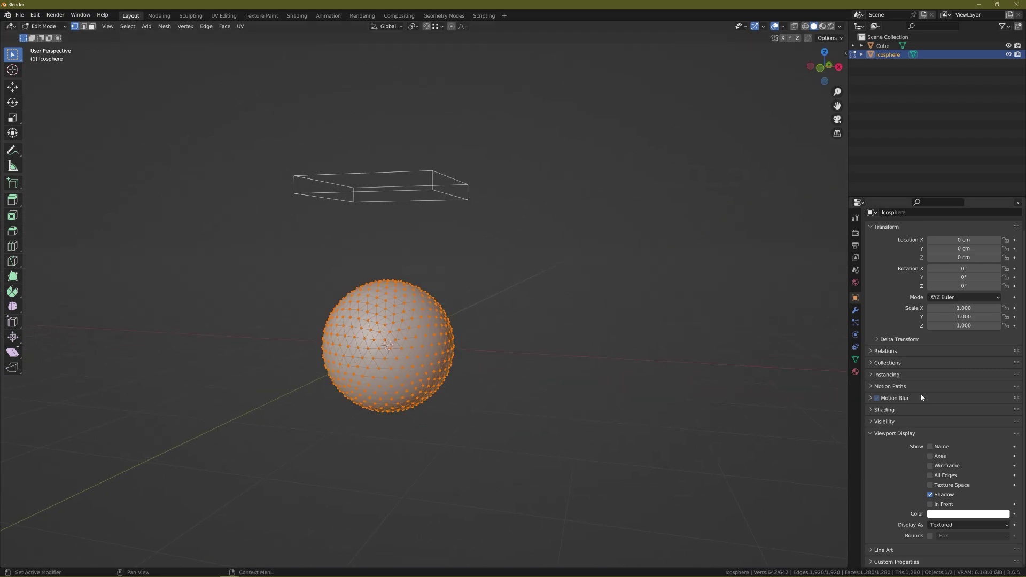
{"action": "left_click", "coordinate": [855, 359]}
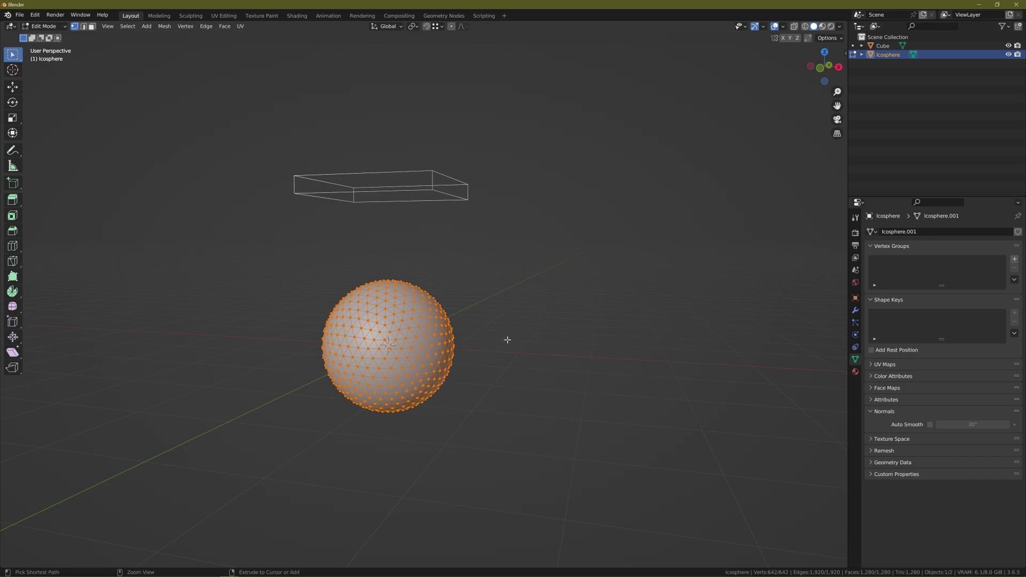
{"action": "key", "text": "ctrl+g"}
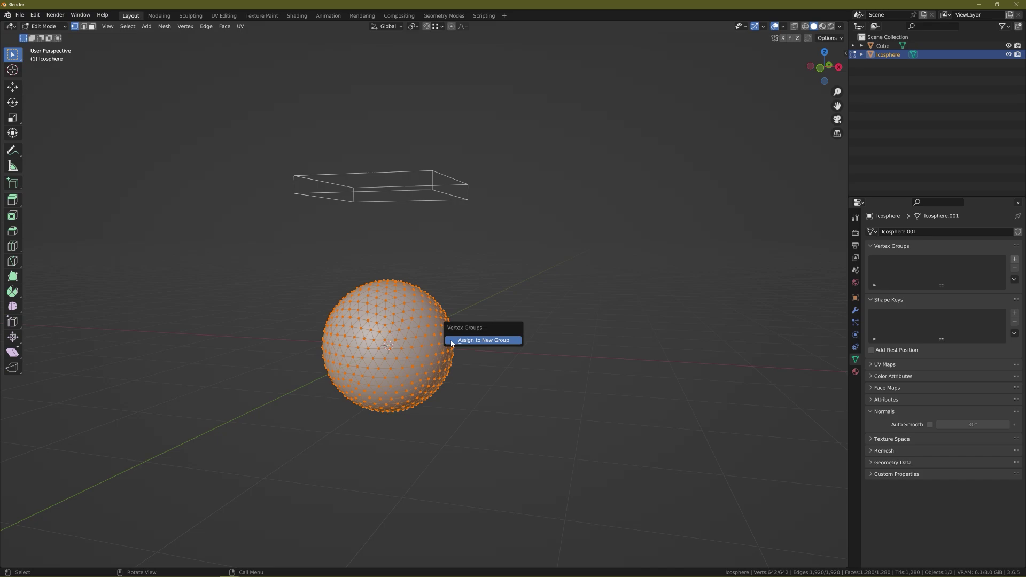
{"action": "left_click", "coordinate": [468, 341]}
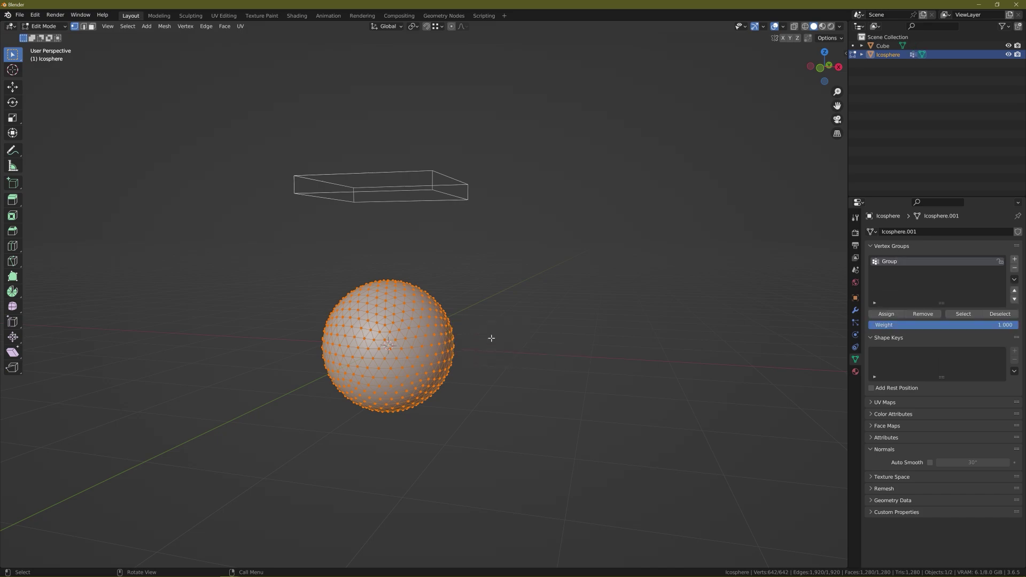
{"action": "middle_click_drag", "start_coordinate": [600, 334], "coordinate": [467, 324]}
{"action": "scroll", "coordinate": [467, 323], "scroll_direction": "up", "scroll_amount": 2}
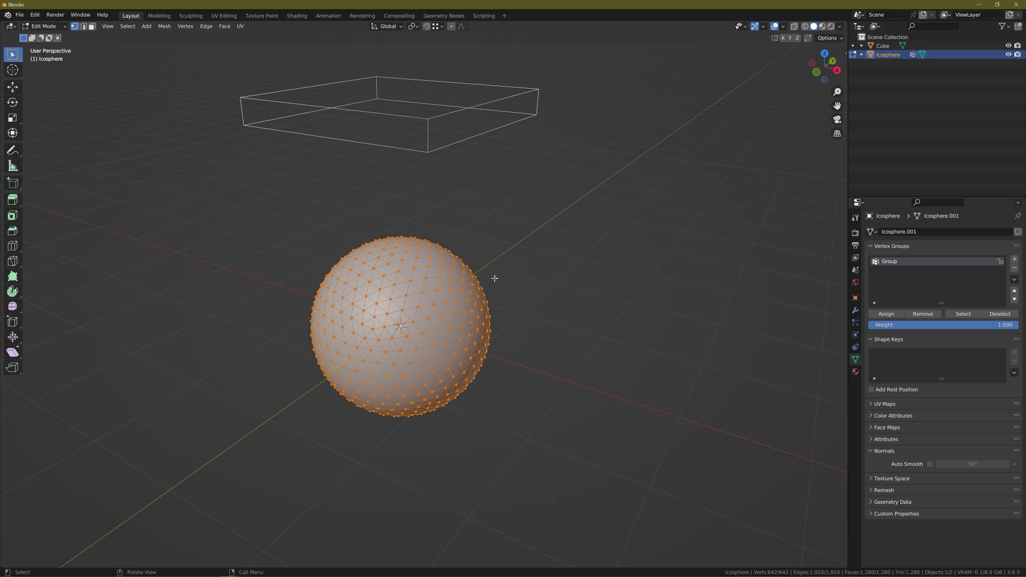
{"action": "middle_click_drag", "start_coordinate": [492, 279], "coordinate": [386, 306]}
{"action": "key", "text": "Tab"}
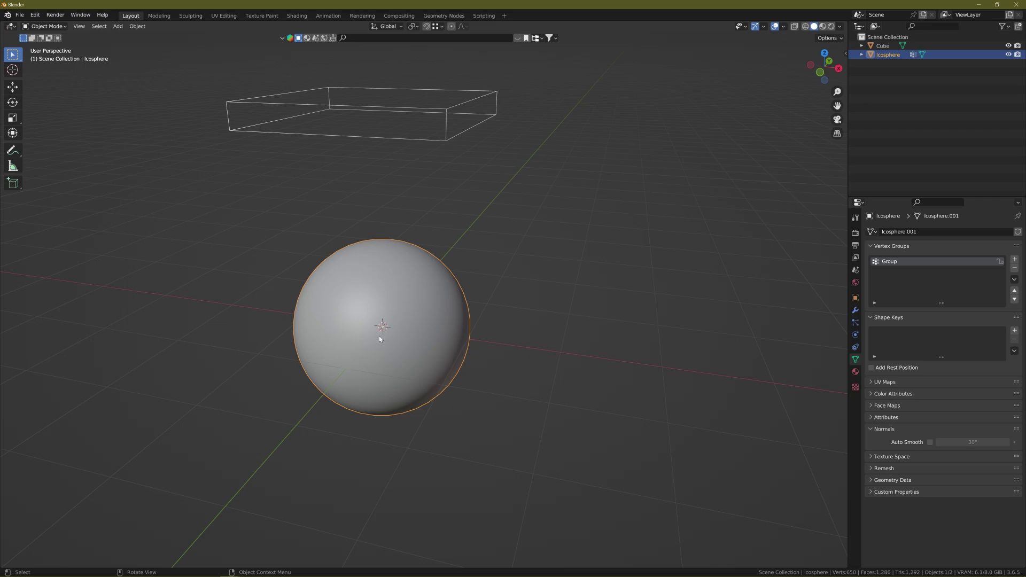
Add a Vertex Weight Proximity modifier to the icosphere and assign the vertex group Group to it
{"action": "left_click", "coordinate": [855, 310]}
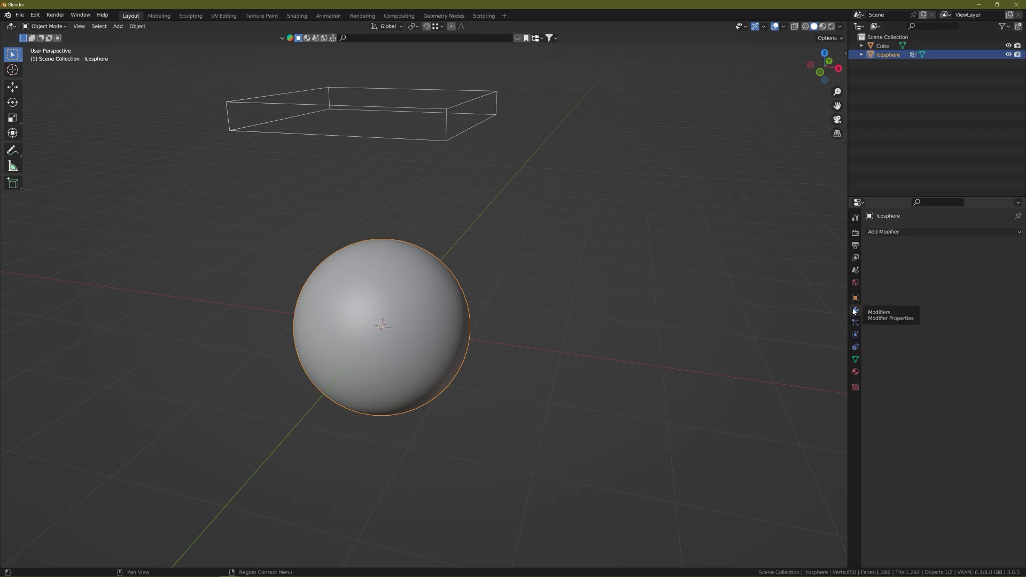
{"action": "left_click", "coordinate": [891, 233]}
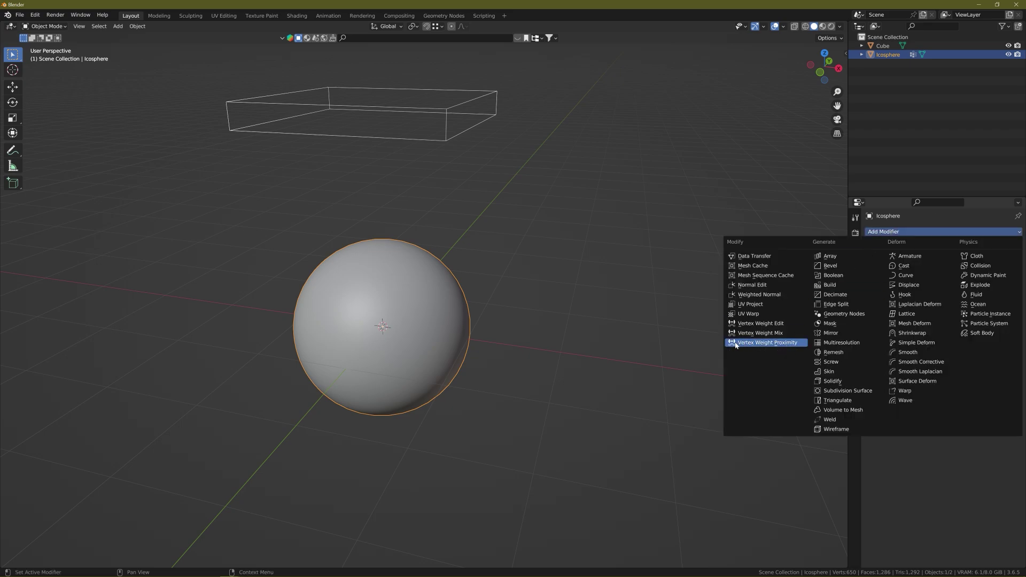
{"action": "left_click", "coordinate": [769, 343]}
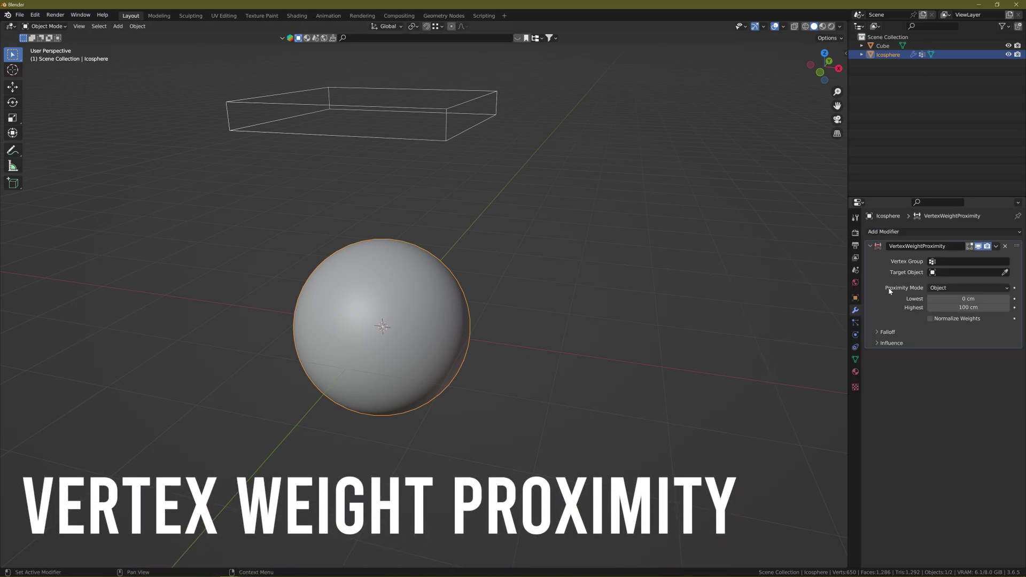
{"action": "left_click", "coordinate": [940, 261]}
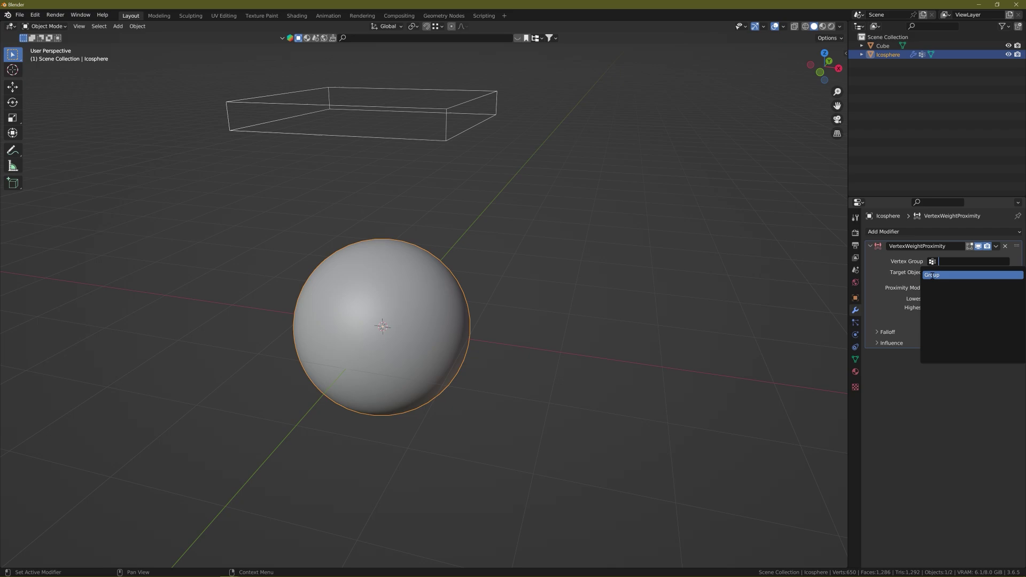
{"action": "left_click", "coordinate": [932, 275]}
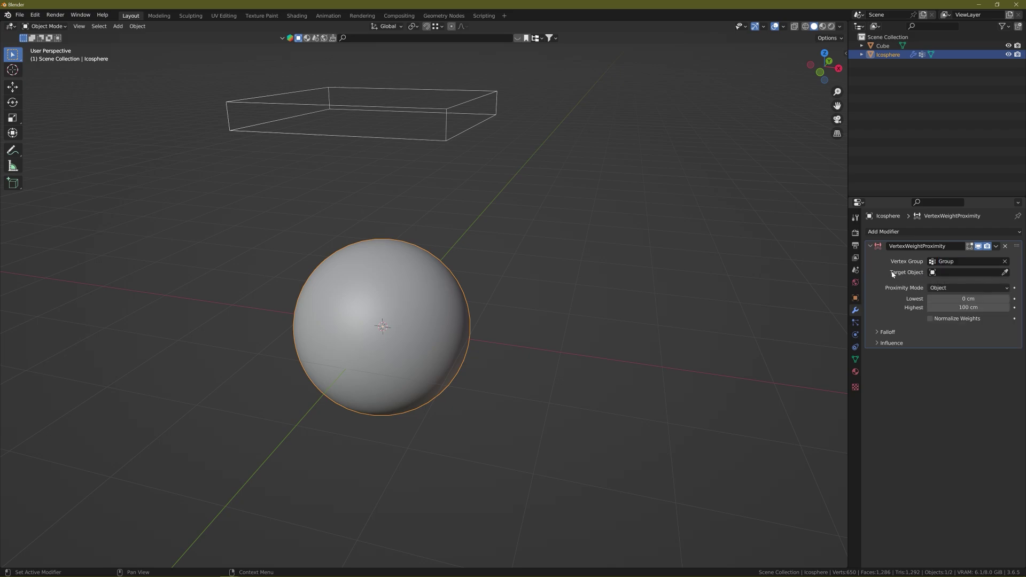
Set the modifier's target object to the wireframe Cube and its proximity mode to Geometry
{"action": "left_click", "coordinate": [1004, 272]}
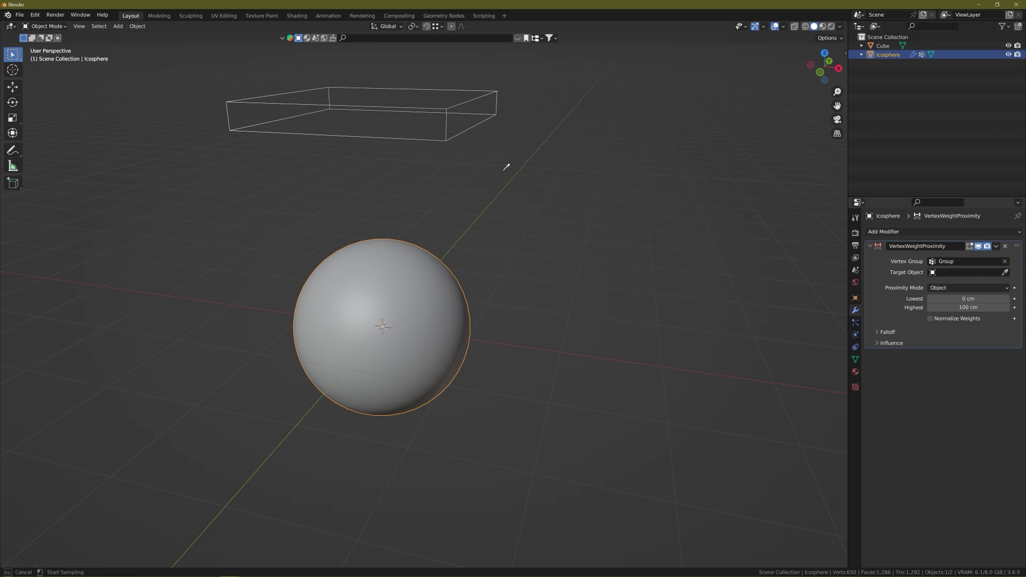
{"action": "left_click", "coordinate": [448, 137]}
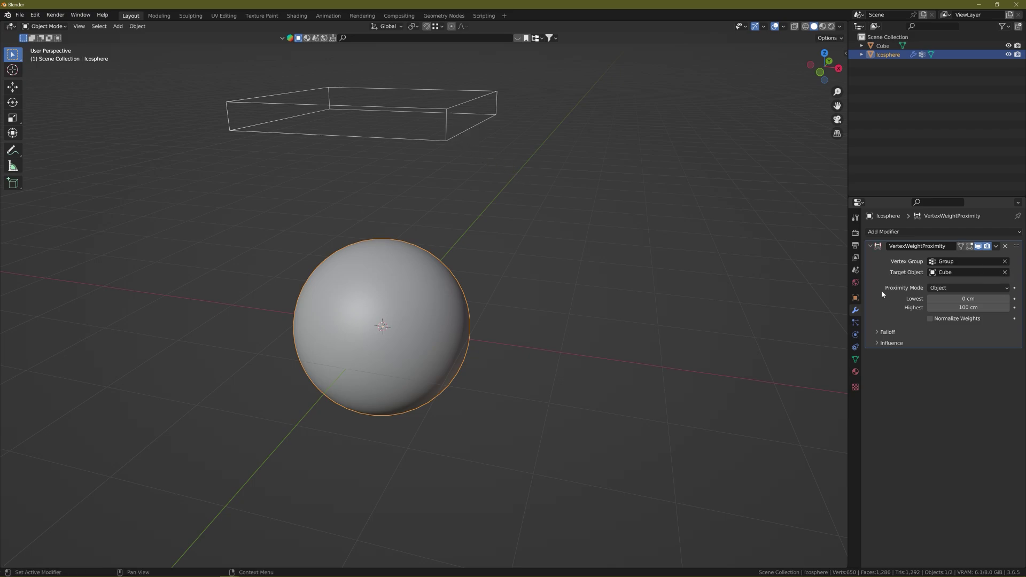
{"action": "left_click", "coordinate": [948, 289]}
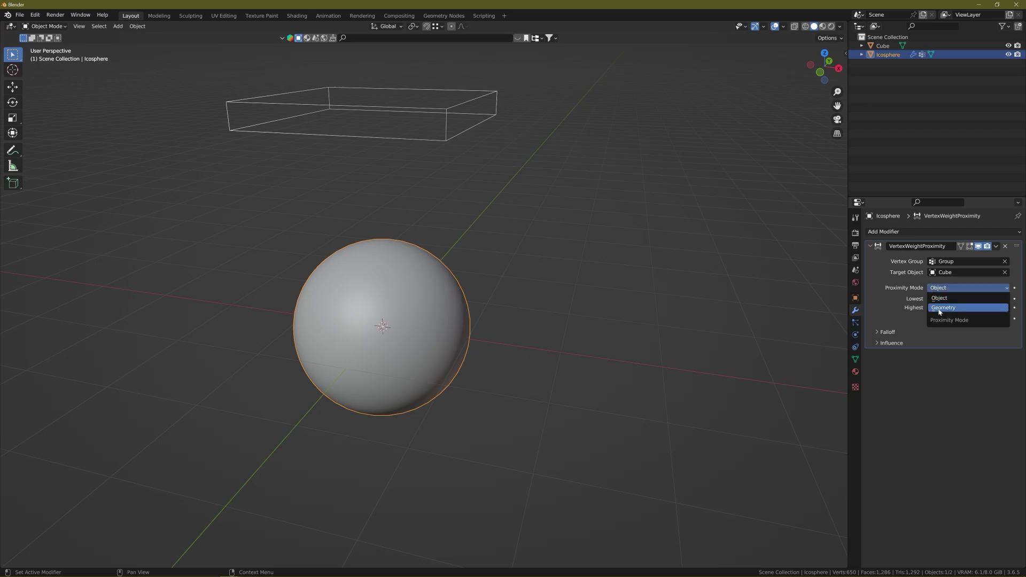
{"action": "left_click", "coordinate": [943, 308]}
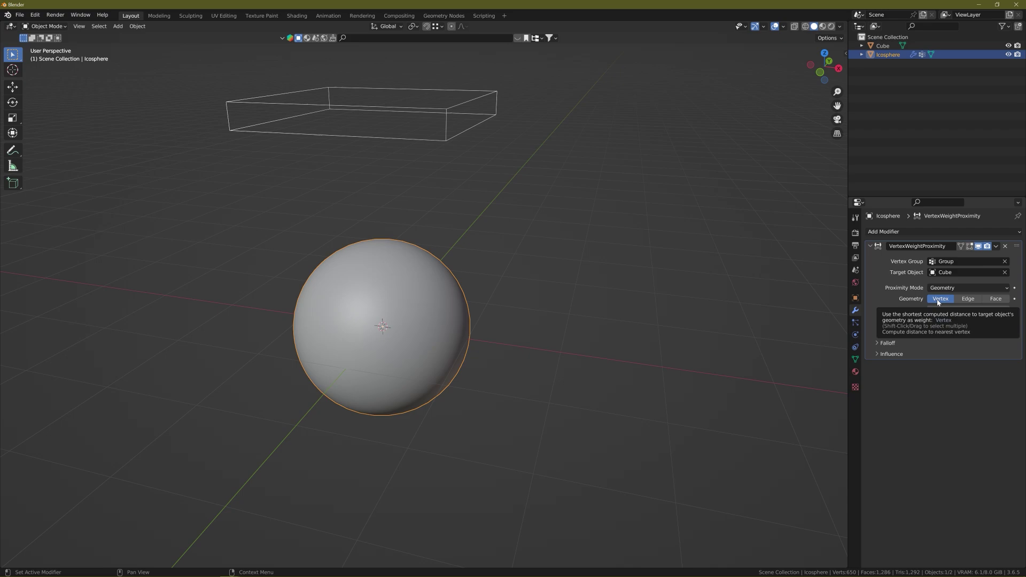
Set the proximity geometry to Face, and lower the wireframe cube about 168 cm along Z so it overlaps the icosphere's upper part
{"action": "left_click", "coordinate": [998, 300]}
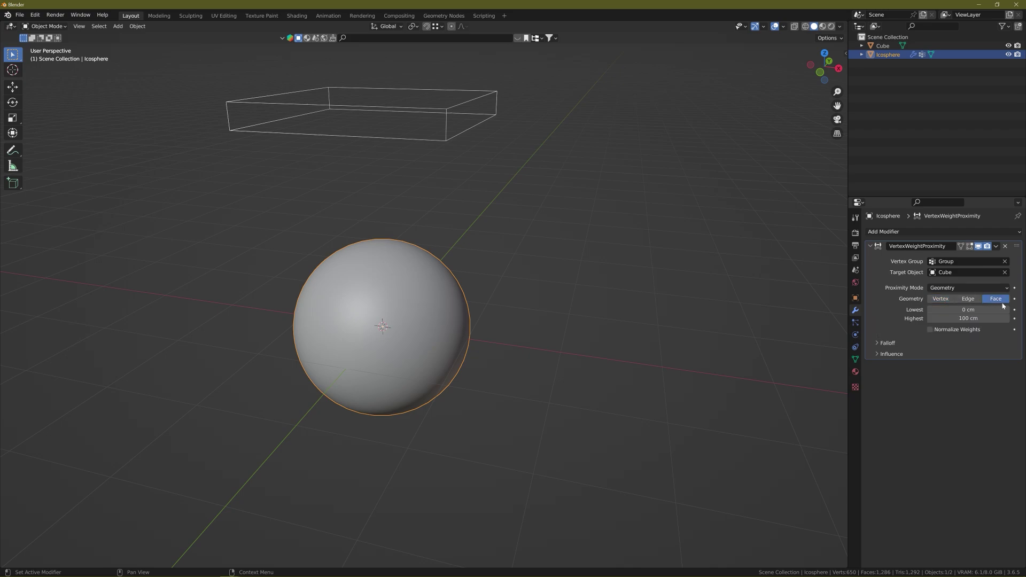
{"action": "left_click", "coordinate": [445, 143]}
{"action": "middle_click_drag", "start_coordinate": [444, 142], "coordinate": [465, 239]}
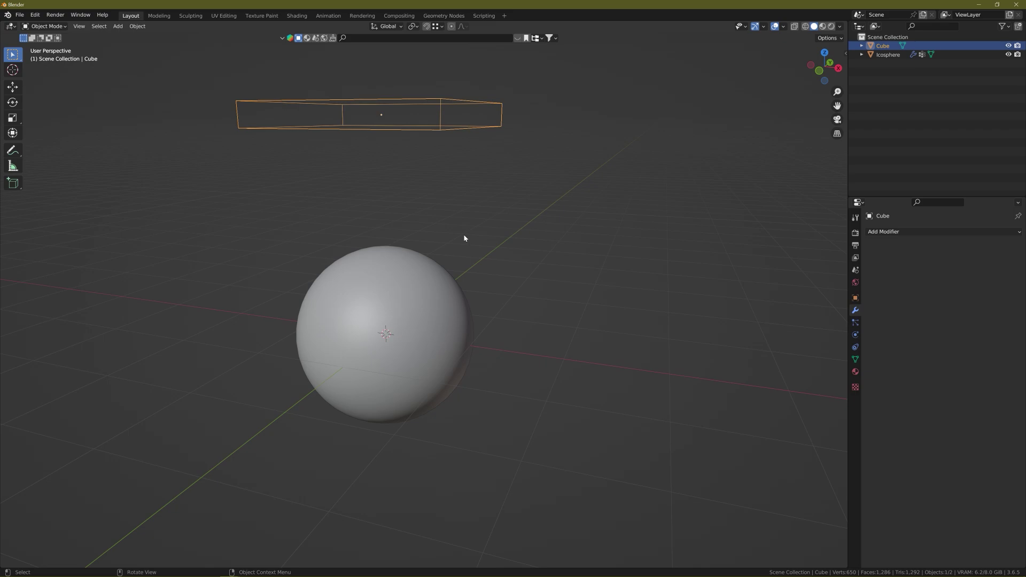
{"action": "key", "text": "g"}
{"action": "key", "text": "z"}
{"action": "left_click", "coordinate": [408, 297]}
{"action": "middle_click_drag", "start_coordinate": [409, 301], "coordinate": [430, 315], "text": "shift"}
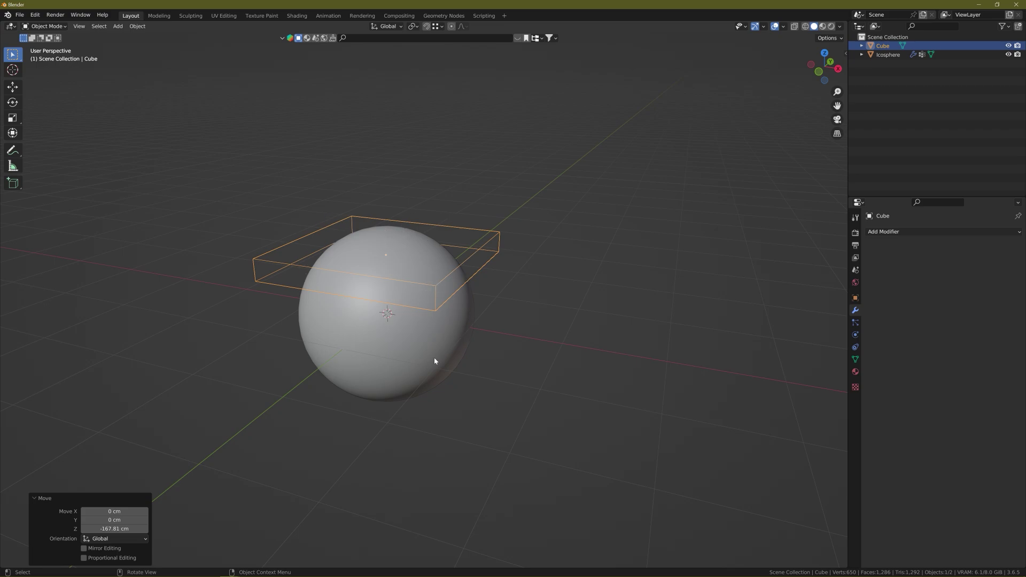
Switch the icosphere to Weight Paint mode and inspect the proximity weights around the cube
{"action": "left_click", "coordinate": [405, 258]}
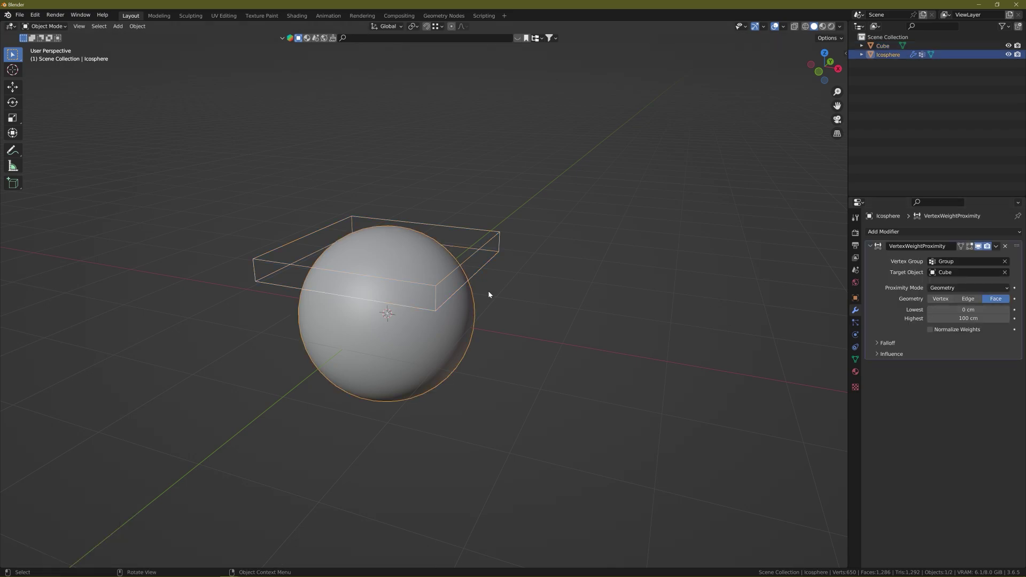
{"action": "left_click", "coordinate": [42, 28]}
{"action": "scroll", "coordinate": [394, 314], "scroll_direction": "up", "scroll_amount": 2}
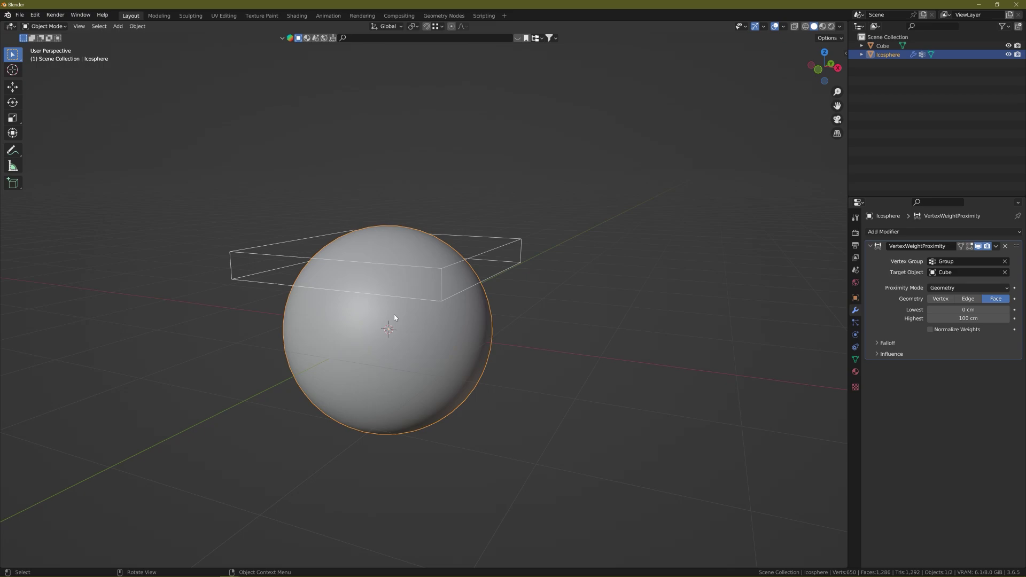
{"action": "key", "text": "ctrl+Tab"}
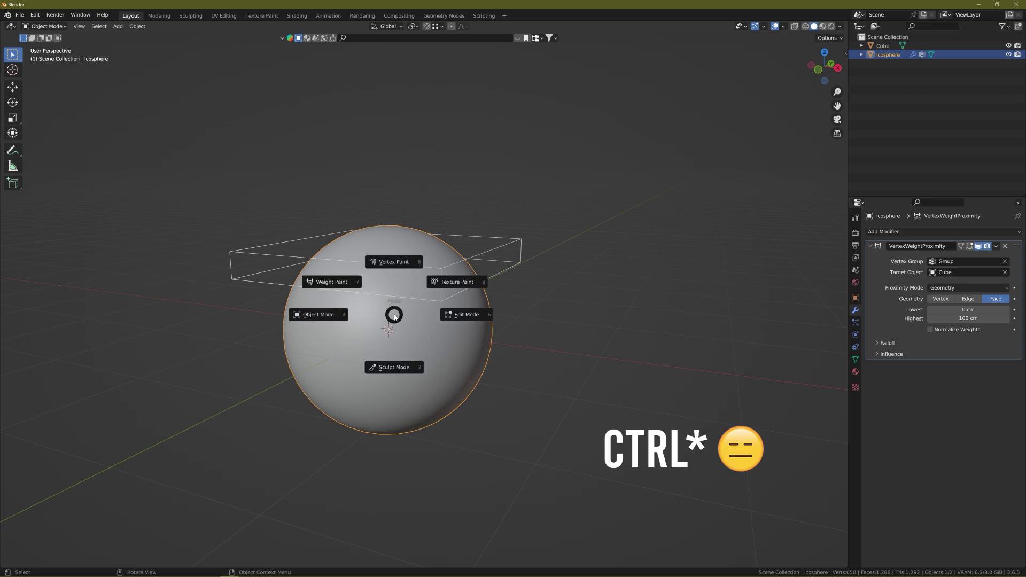
{"action": "left_click", "coordinate": [325, 281]}
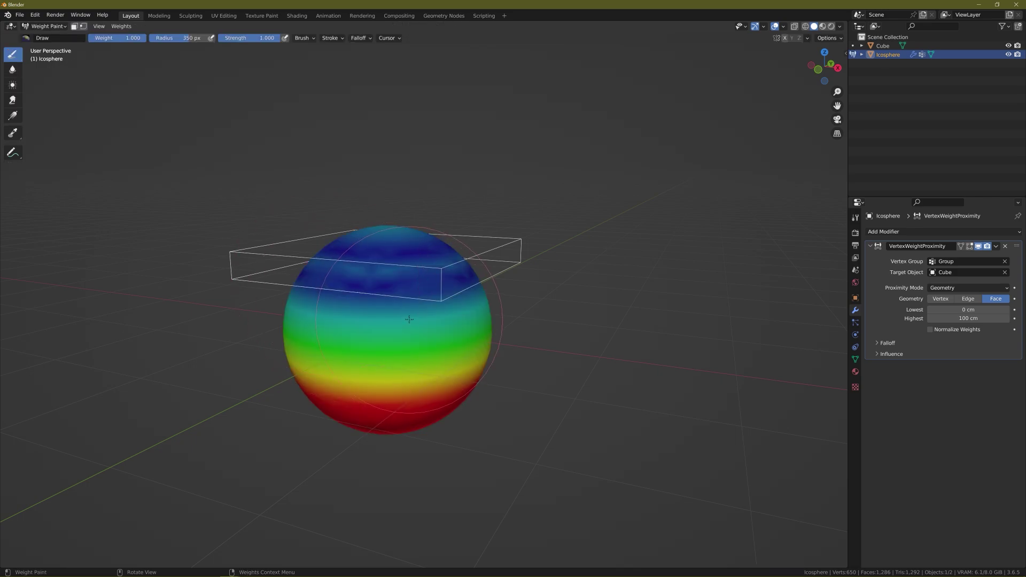
{"action": "middle_click_drag", "start_coordinate": [359, 224], "coordinate": [394, 306]}
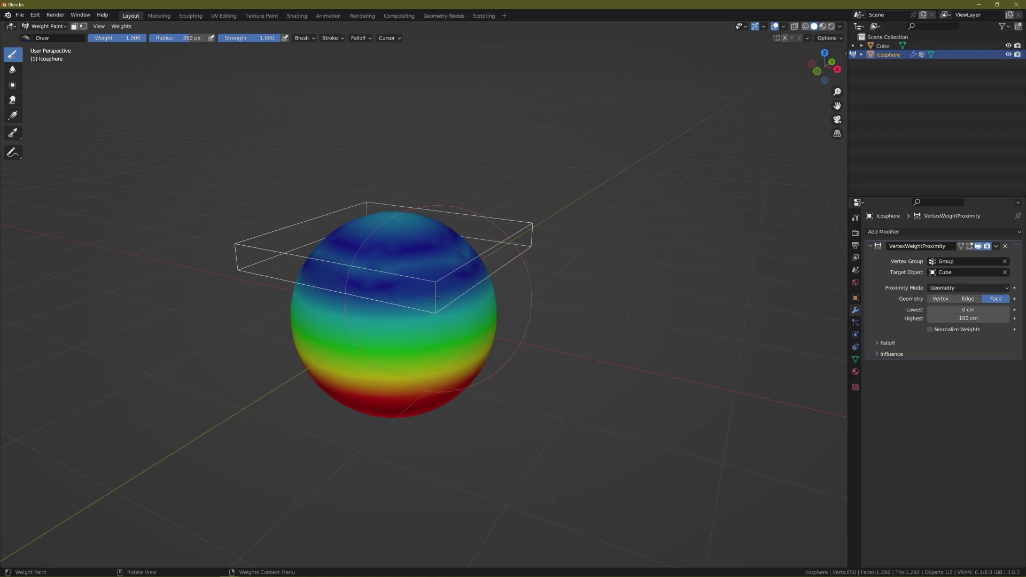
{"action": "middle_click_drag", "start_coordinate": [438, 298], "coordinate": [406, 283]}
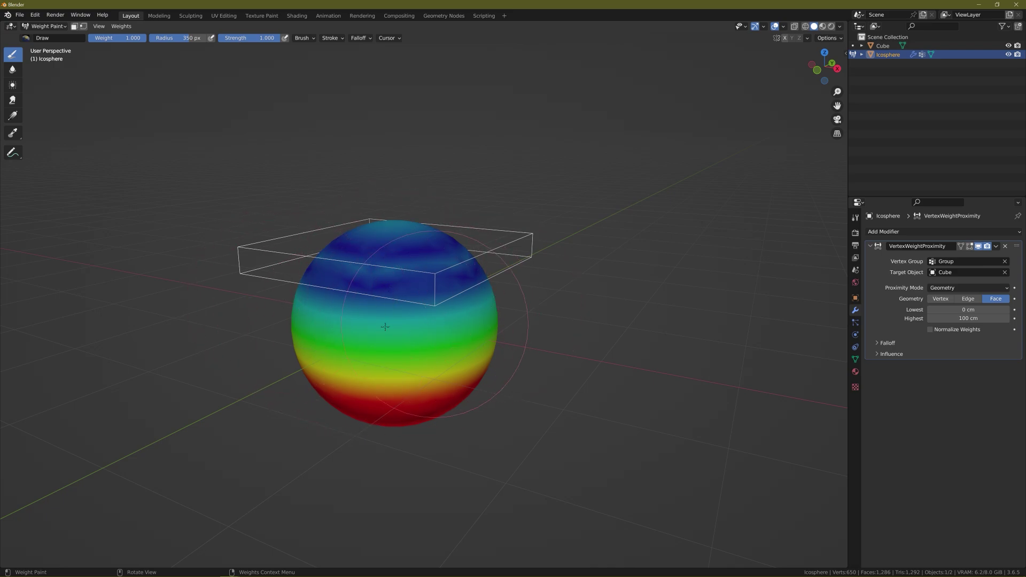
{"action": "mouse_move", "coordinate": [399, 326]}
{"action": "middle_mouse_down"}
{"action": "mouse_move", "coordinate": [389, 306]}
{"action": "mouse_move", "coordinate": [383, 314]}
{"action": "middle_mouse_up"}
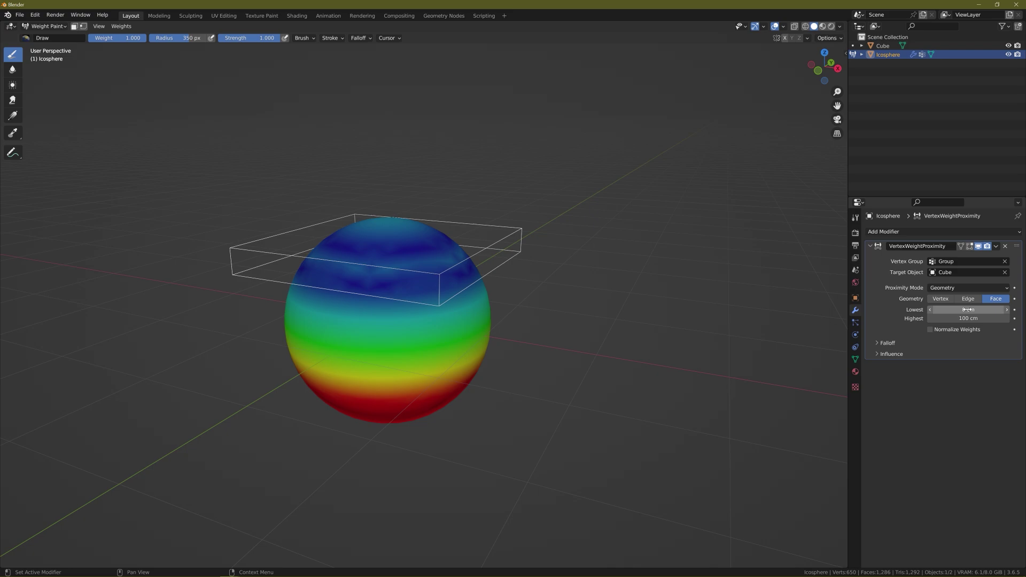
Set the Vertex Weight Proximity modifier's Lowest distance to 55 cm and its Highest distance to 24 cm
{"action": "left_click_drag", "start_coordinate": [961, 309], "coordinate": [941, 319]}
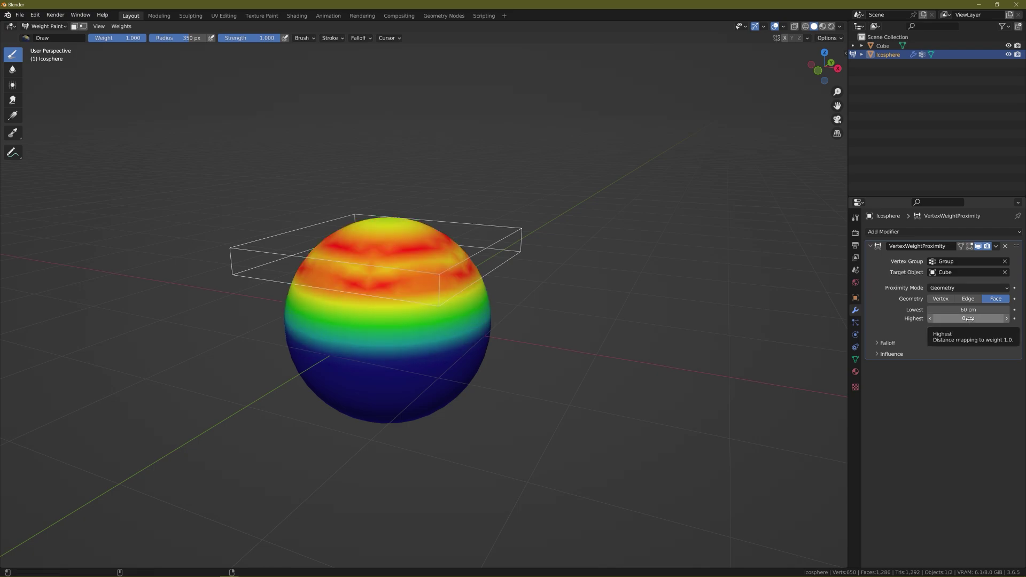
{"action": "left_click_drag", "start_coordinate": [940, 319], "coordinate": [964, 310]}
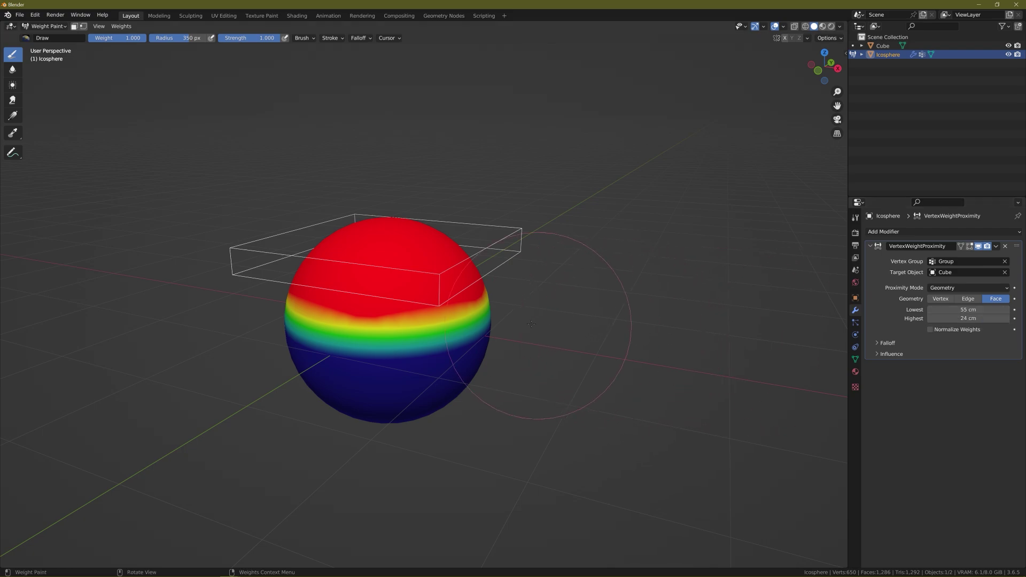
{"action": "mouse_move", "coordinate": [615, 342]}
{"action": "middle_mouse_down"}
{"action": "mouse_move", "coordinate": [502, 340]}
{"action": "mouse_move", "coordinate": [484, 303]}
{"action": "middle_mouse_up"}
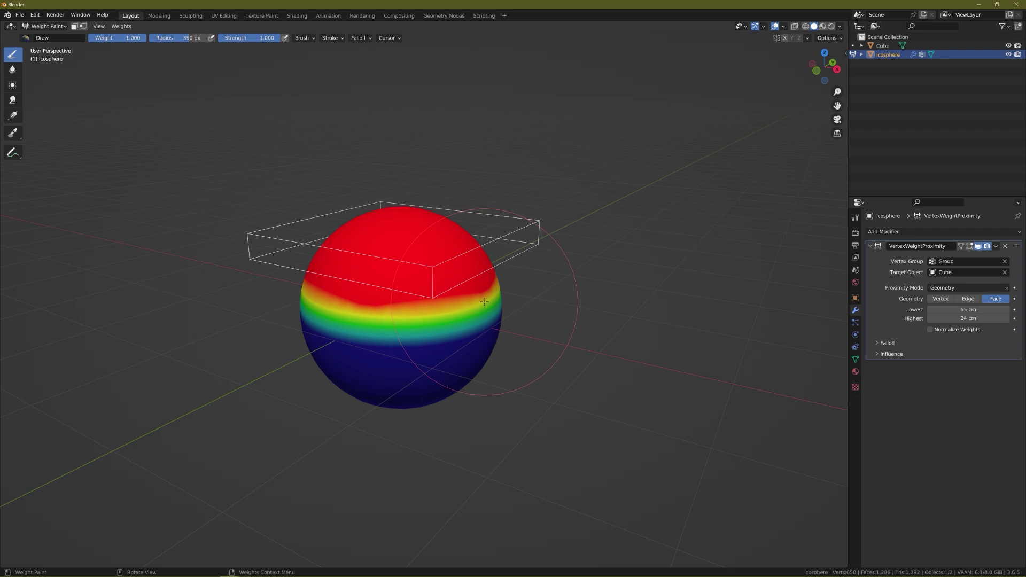
Return to Object Mode and raise the wireframe cube about 103 cm along Z, clear above the icosphere
{"action": "key", "text": "ctrl+Tab"}
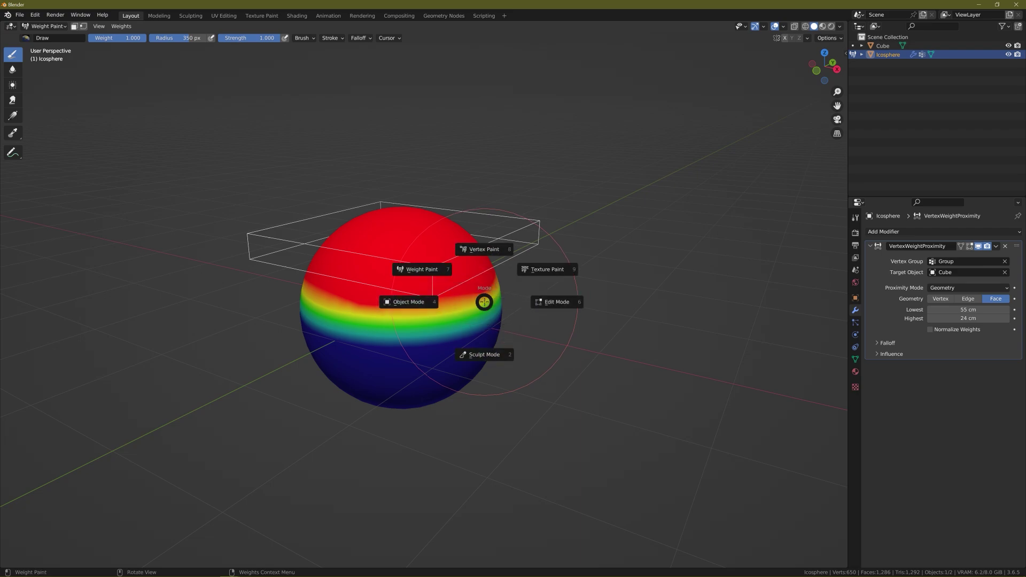
{"action": "left_click", "coordinate": [475, 304]}
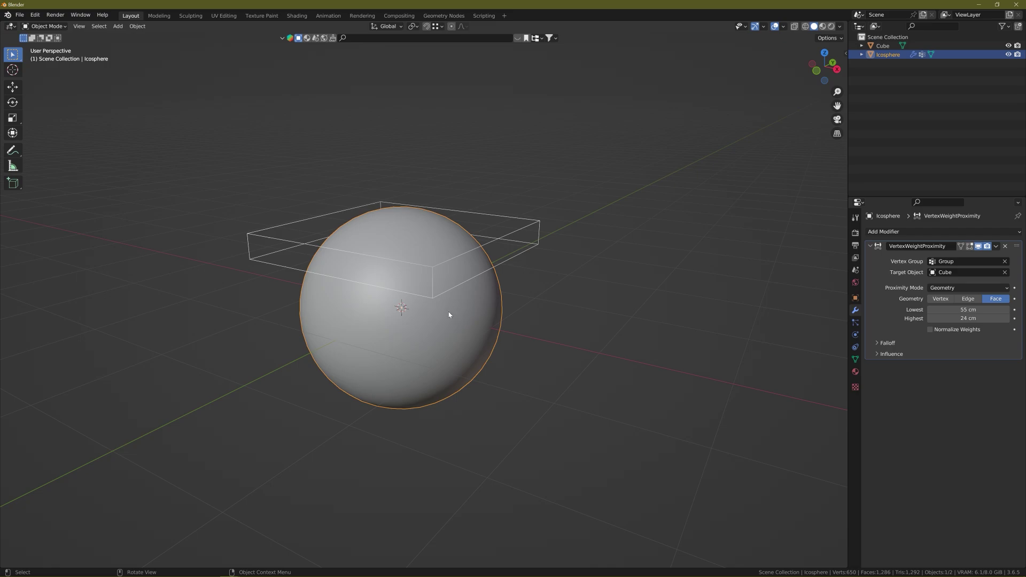
{"action": "left_click", "coordinate": [433, 276]}
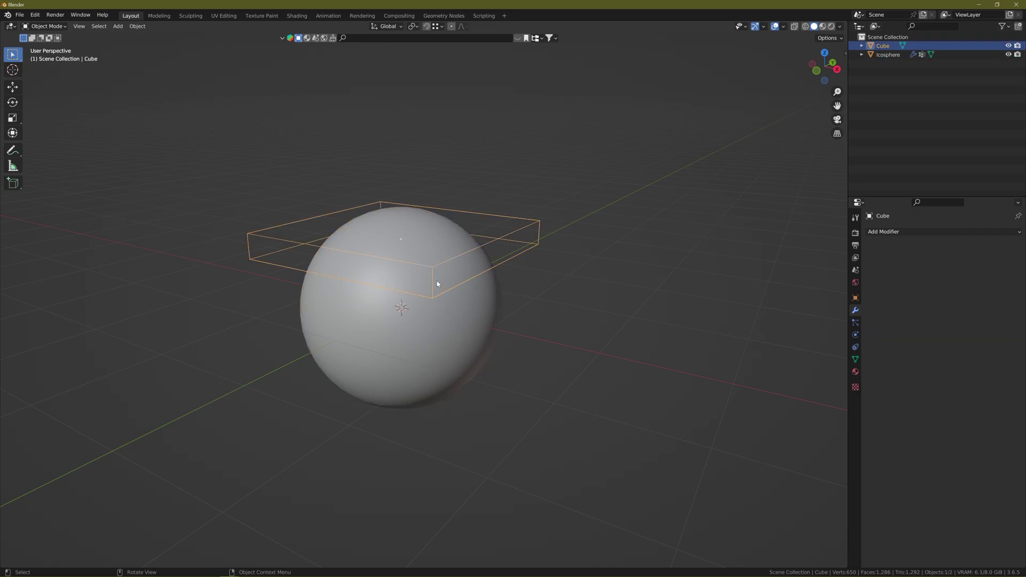
{"action": "key", "text": "KP_8"}
{"action": "key", "text": "g"}
{"action": "key", "text": "z"}
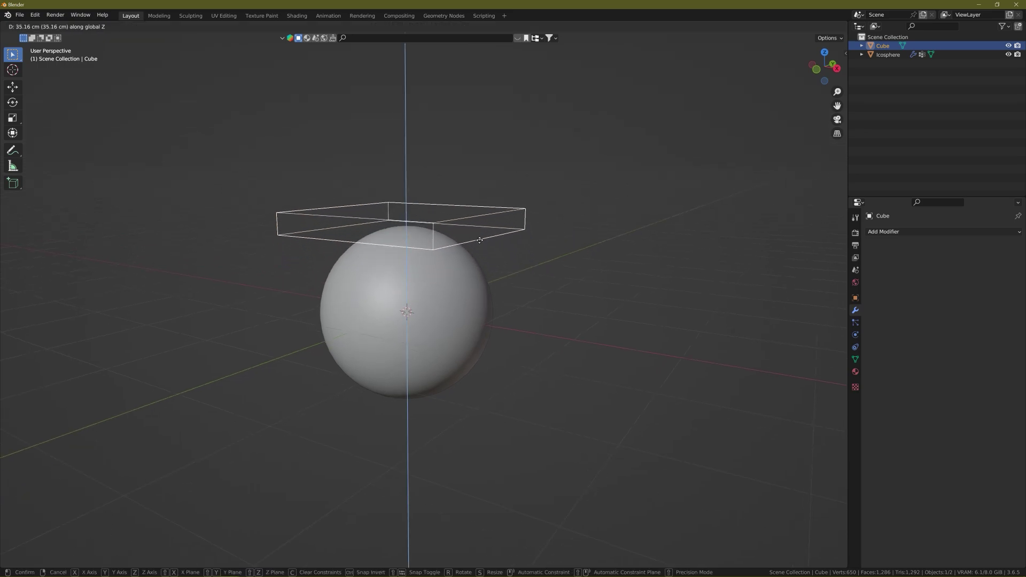
{"action": "left_click", "coordinate": [485, 184]}
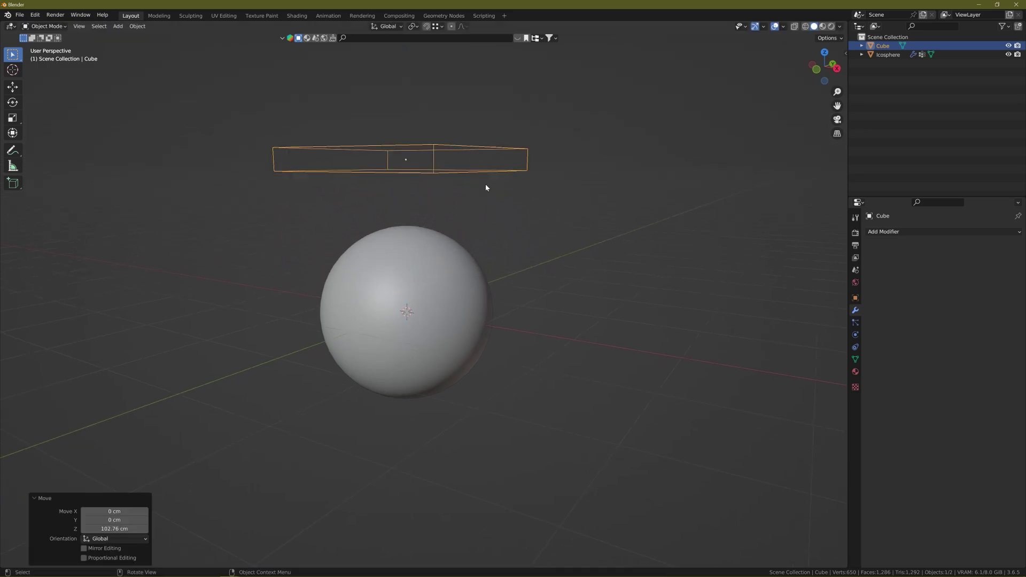
{"action": "left_click", "coordinate": [39, 498]}
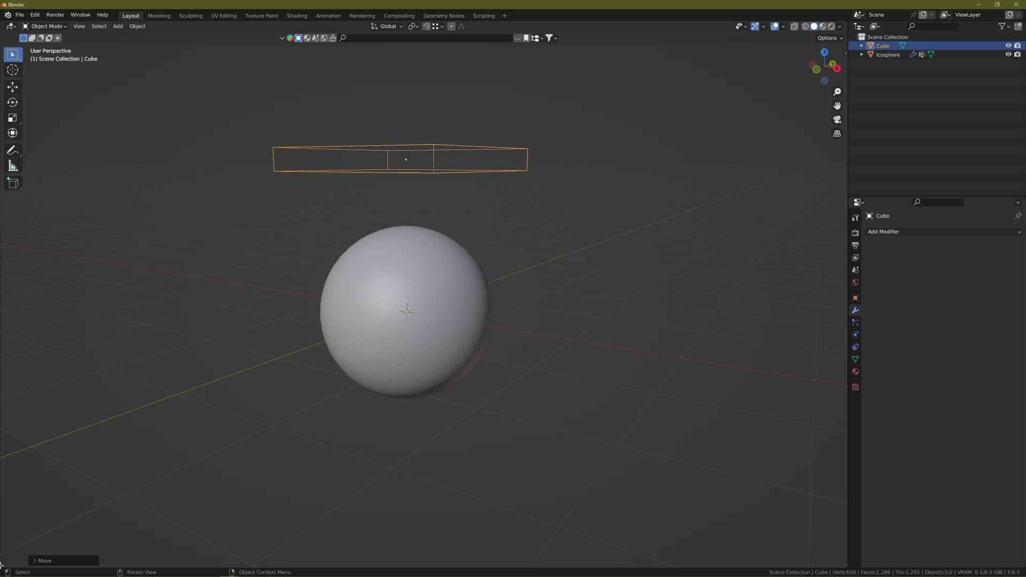
Split off a Timeline editor below the 3D viewport, hide its channel list and reduce its height
{"action": "left_click_drag", "start_coordinate": [1, 565], "coordinate": [2, 439]}
{"action": "left_click", "coordinate": [10, 443]}
{"action": "left_click", "coordinate": [128, 477]}
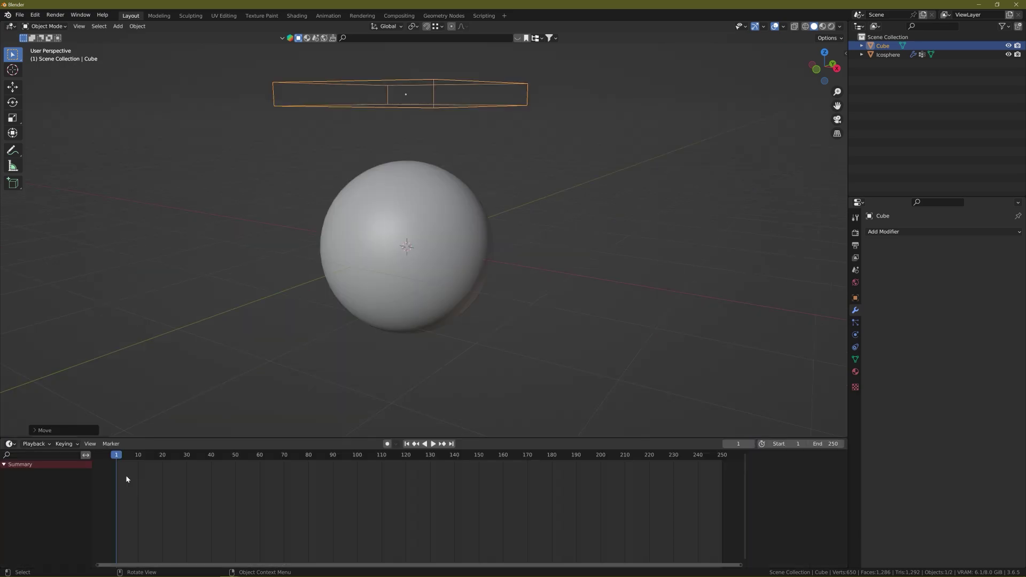
{"action": "left_click_drag", "start_coordinate": [91, 492], "coordinate": [11, 493]}
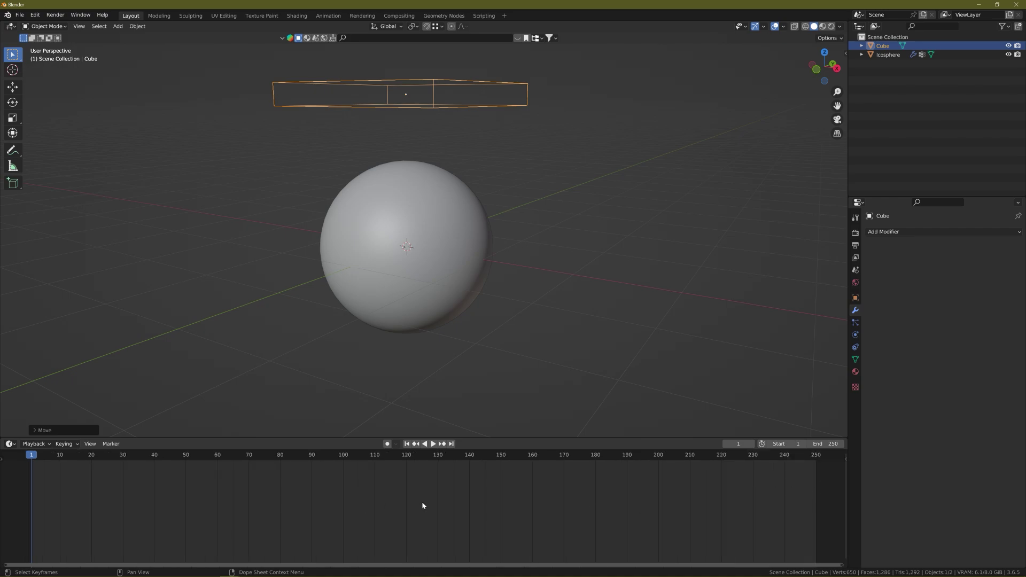
{"action": "left_click_drag", "start_coordinate": [414, 437], "coordinate": [416, 472]}
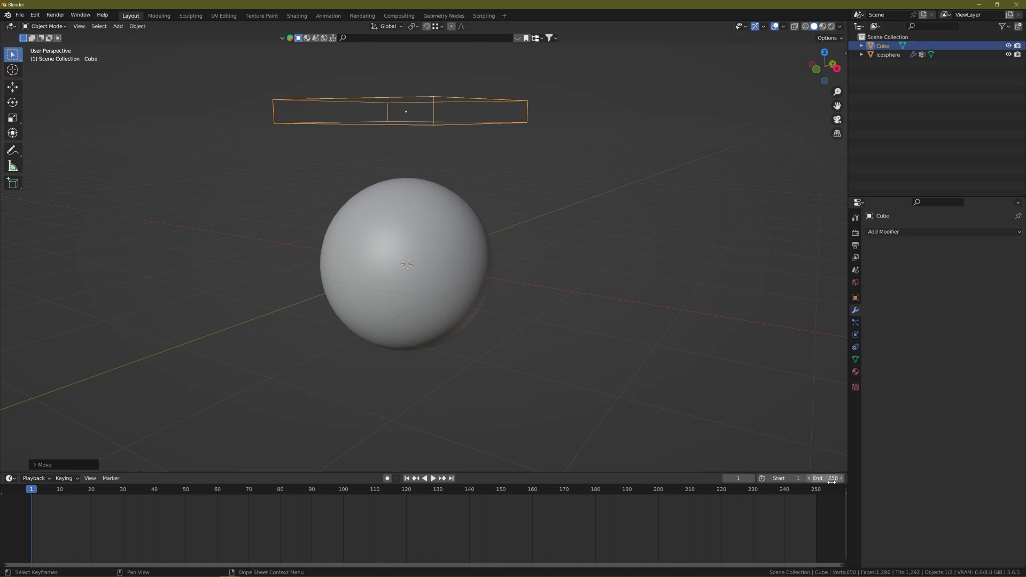
Insert a Location keyframe for the cube at frame 1
{"action": "middle_click_drag", "start_coordinate": [567, 171], "coordinate": [532, 133]}
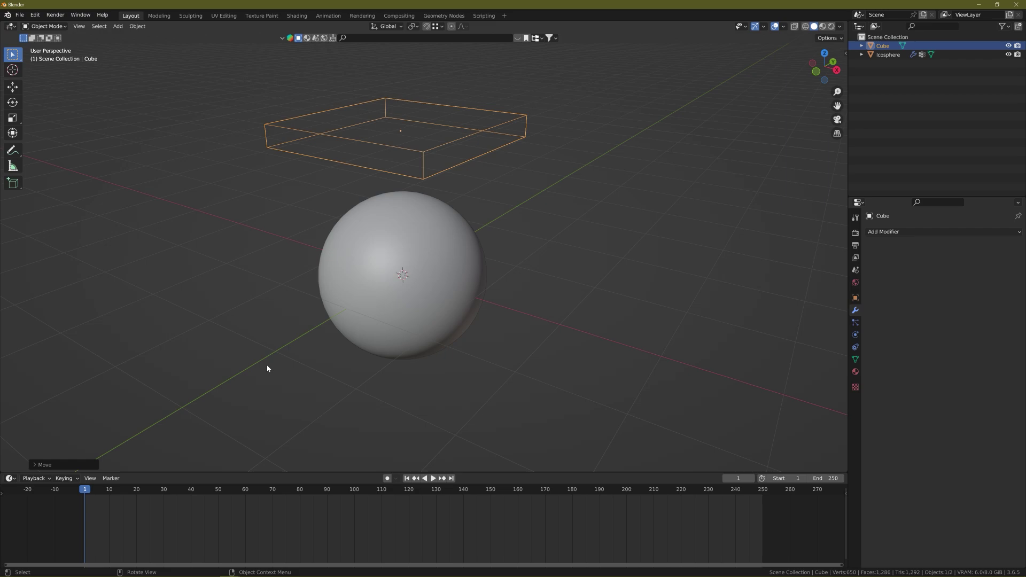
{"action": "key", "text": "i"}
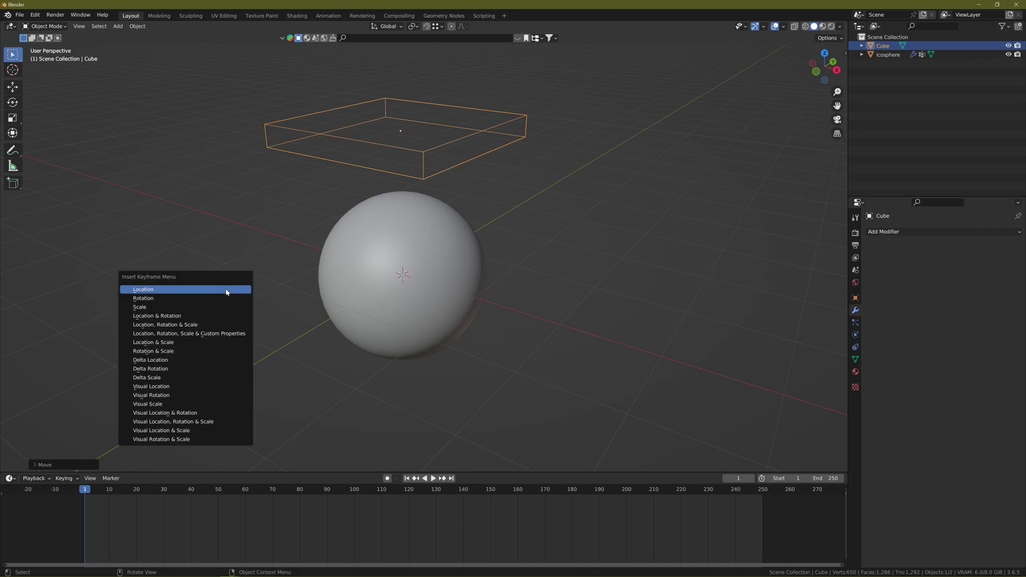
{"action": "left_click", "coordinate": [226, 291]}
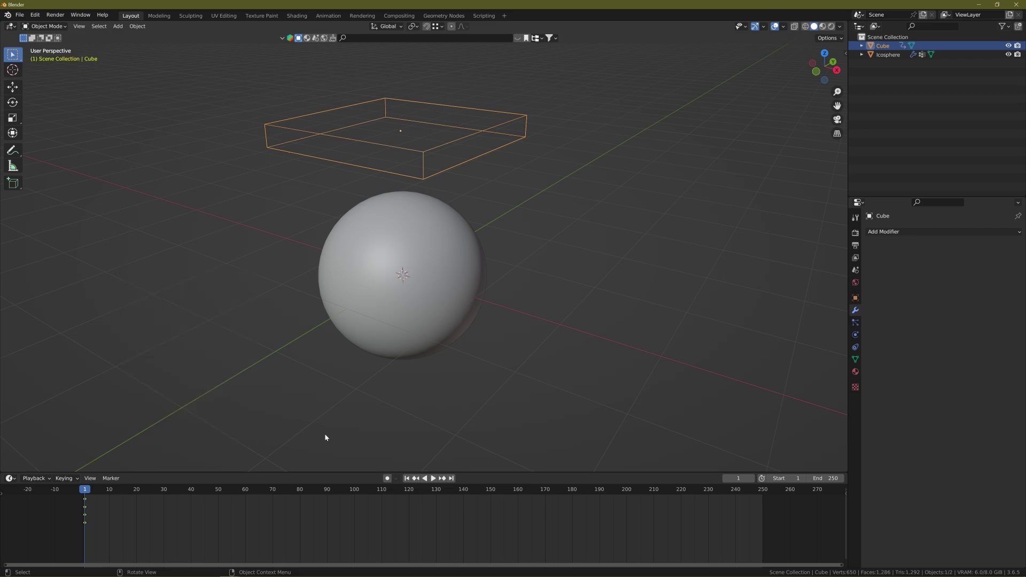
At frame 160, move the cube down along Z to below the icosphere and insert a Location keyframe
{"action": "left_click", "coordinate": [486, 490]}
{"action": "key", "text": "space"}
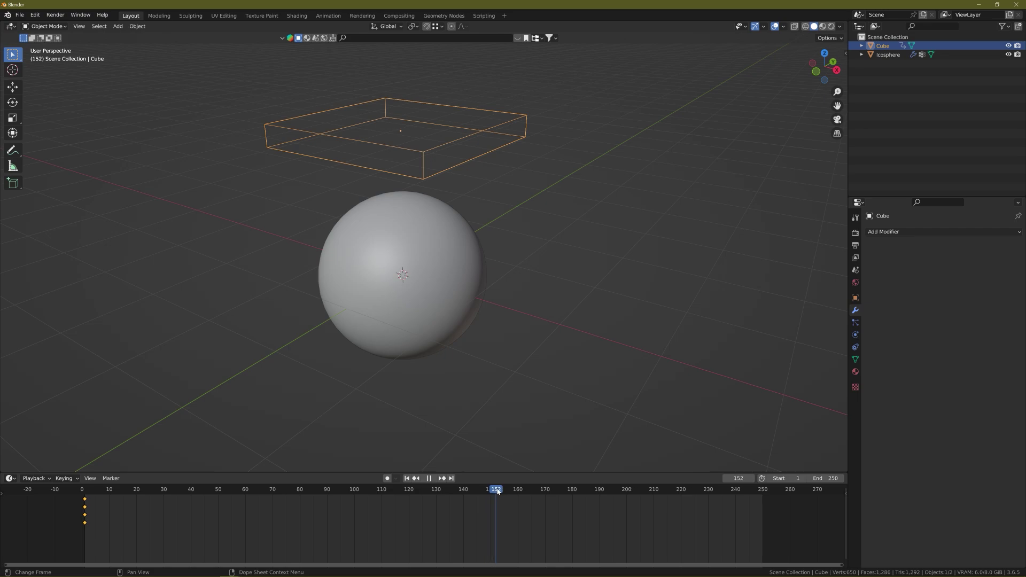
{"action": "left_click_drag", "start_coordinate": [497, 490], "coordinate": [520, 495]}
{"action": "key", "text": "space"}
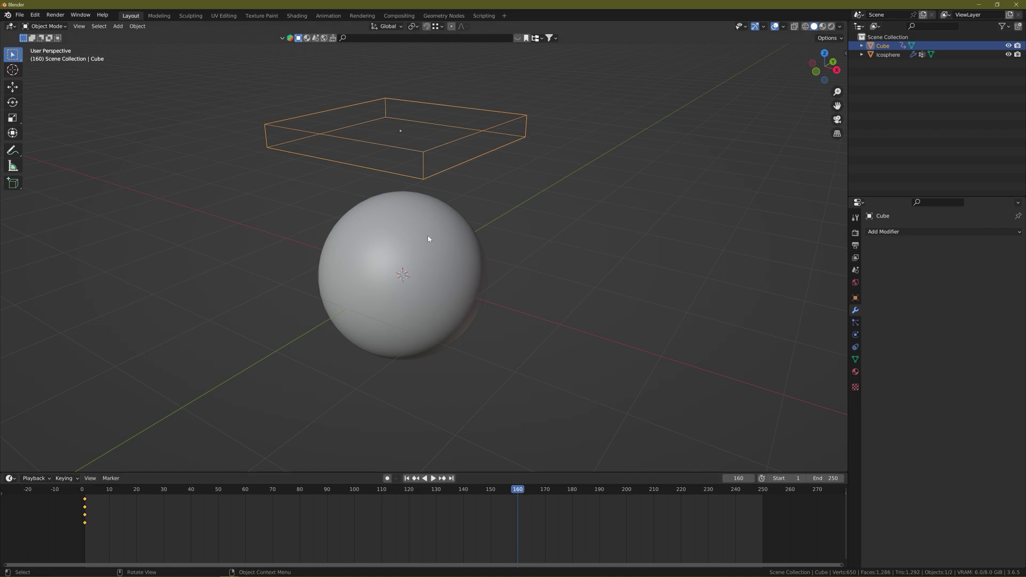
{"action": "middle_click_drag", "start_coordinate": [428, 239], "coordinate": [444, 266]}
{"action": "key", "text": "g"}
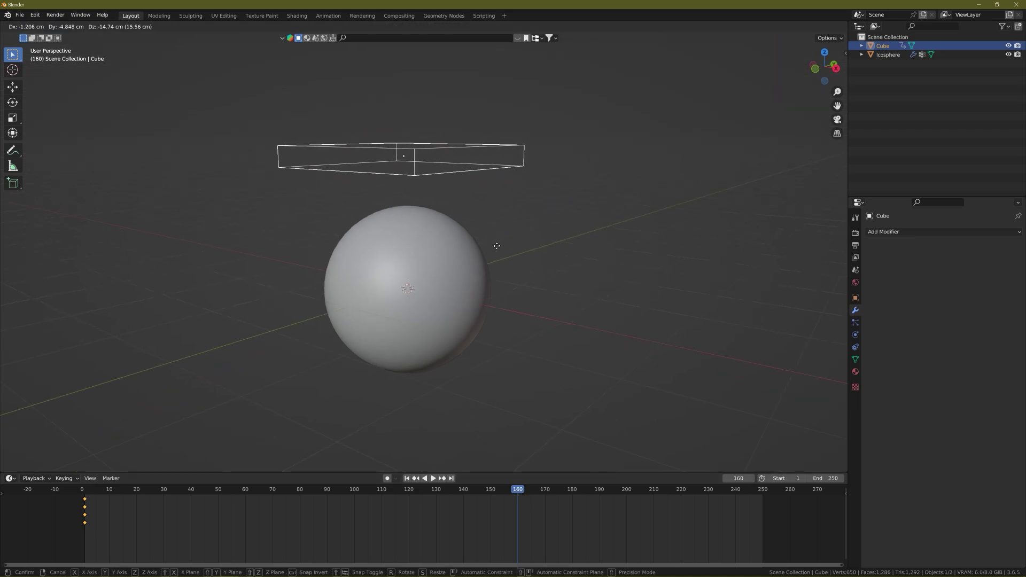
{"action": "key", "text": "z"}
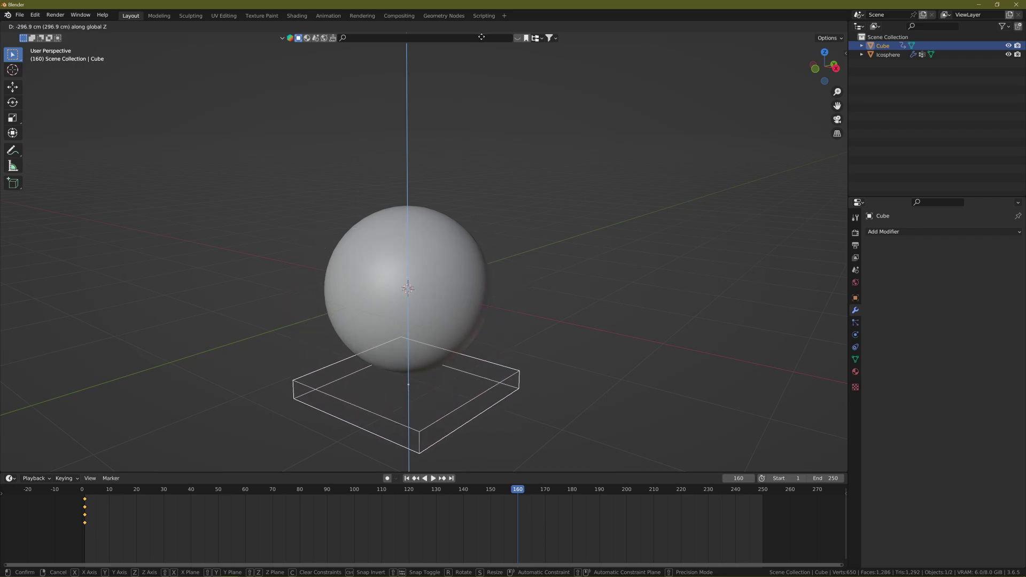
{"action": "left_click", "coordinate": [481, 59]}
{"action": "middle_click_drag", "start_coordinate": [481, 59], "coordinate": [474, 373]}
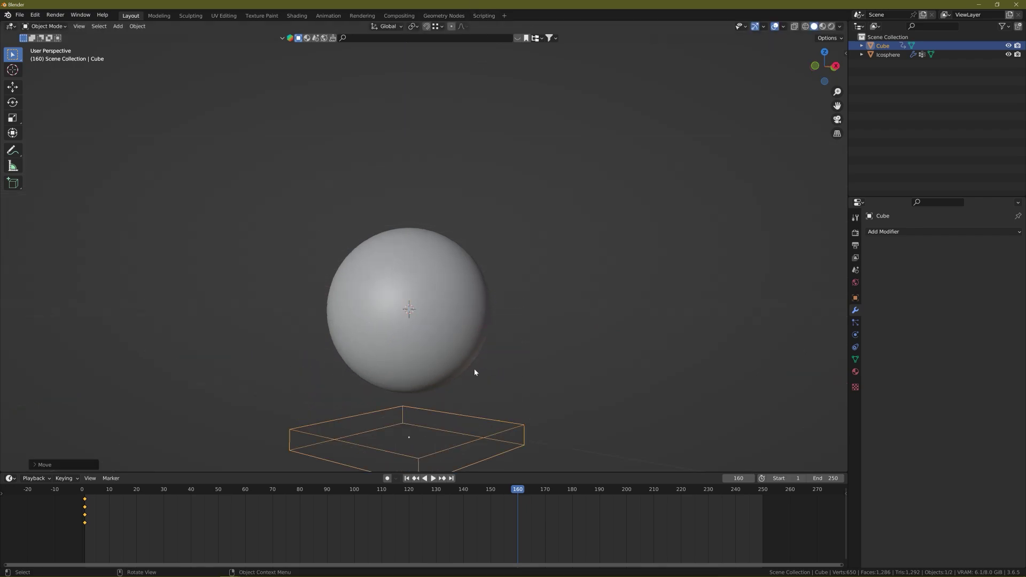
{"action": "key", "text": "i"}
{"action": "left_click", "coordinate": [533, 359]}
{"action": "middle_click_drag", "start_coordinate": [534, 358], "coordinate": [453, 374]}
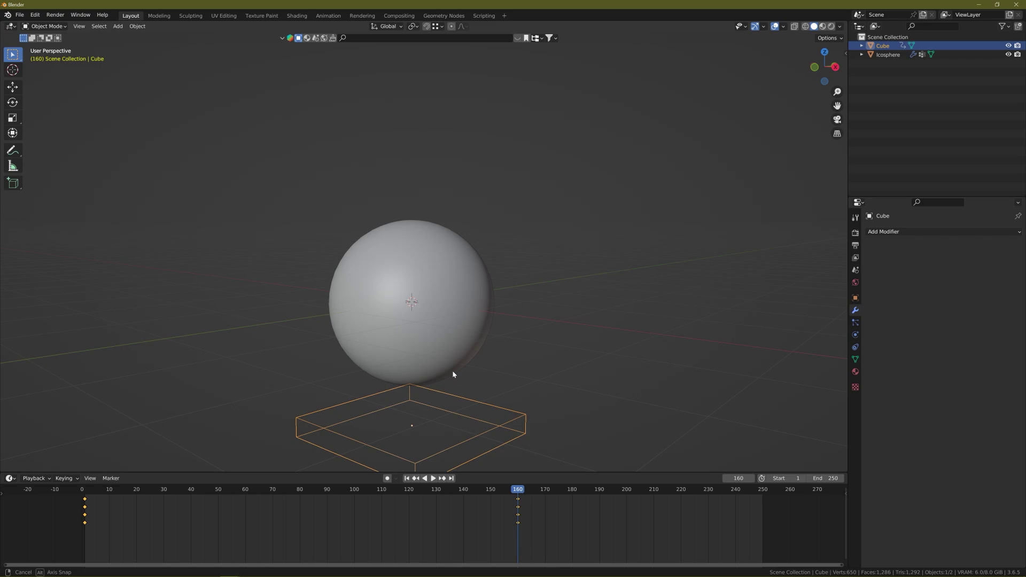
Play the cube's animation from frame 1 to check its downward motion, and return to the first frame
{"action": "key", "text": "shift+Left"}
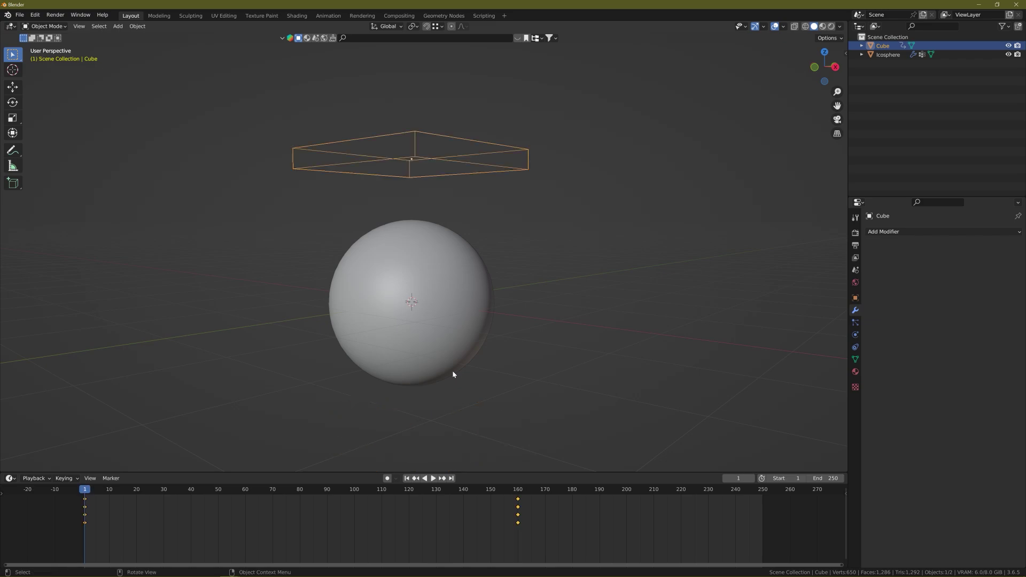
{"action": "middle_click_drag", "start_coordinate": [493, 242], "coordinate": [410, 297]}
{"action": "key", "text": "space"}
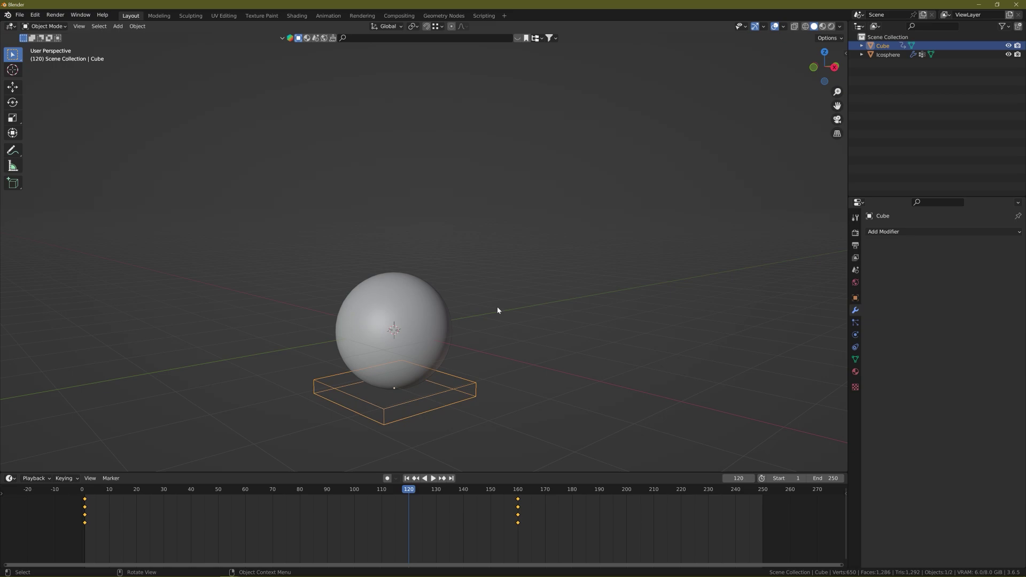
{"action": "key", "text": "Escape"}
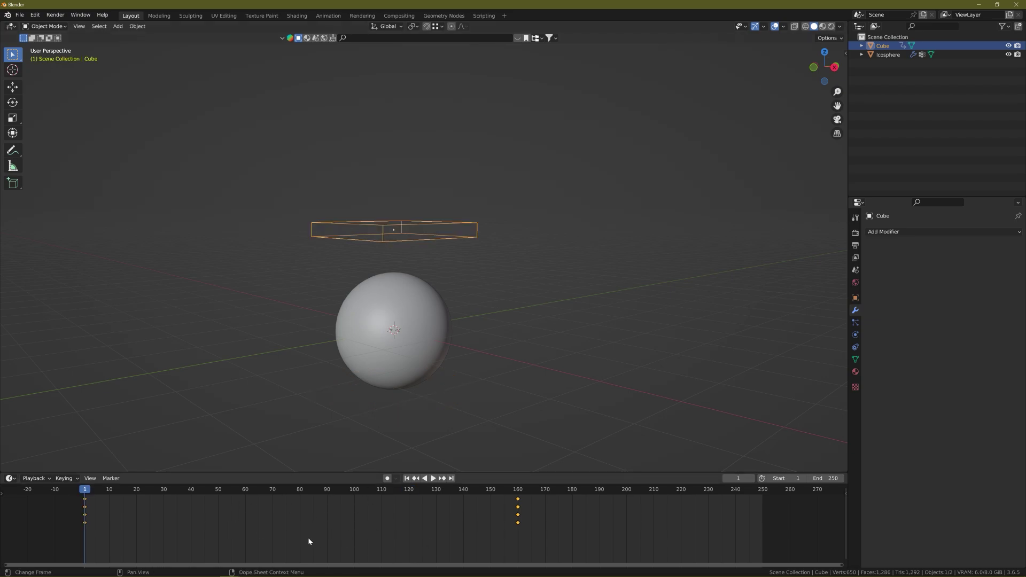
Set the interpolation of the cube's selected location keyframes to Linear
{"action": "key", "text": "t"}
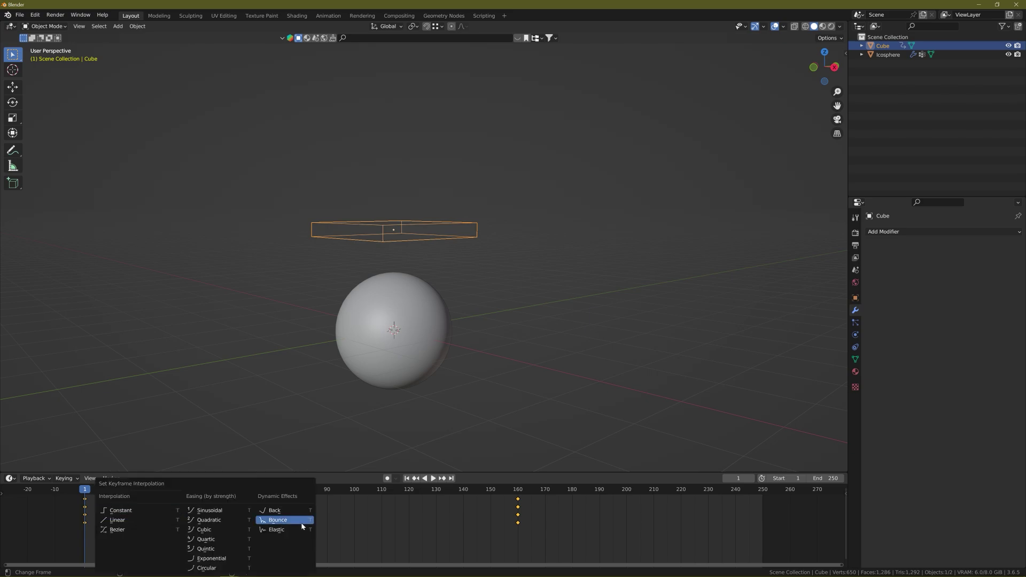
{"action": "left_click", "coordinate": [117, 521]}
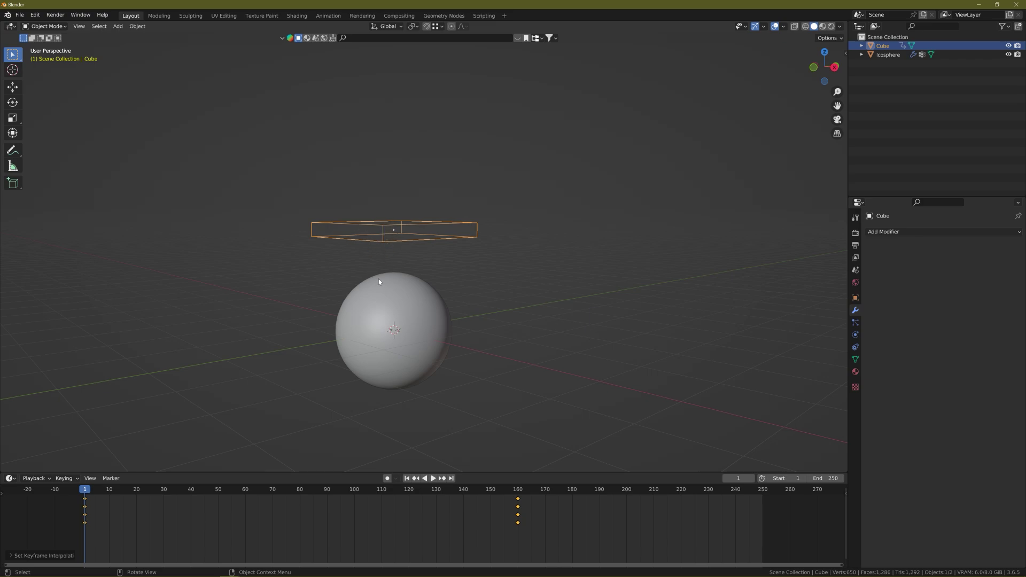
Put the icosphere into Weight Paint mode and shrink the brush radius to about 72 px
{"action": "left_click", "coordinate": [402, 314]}
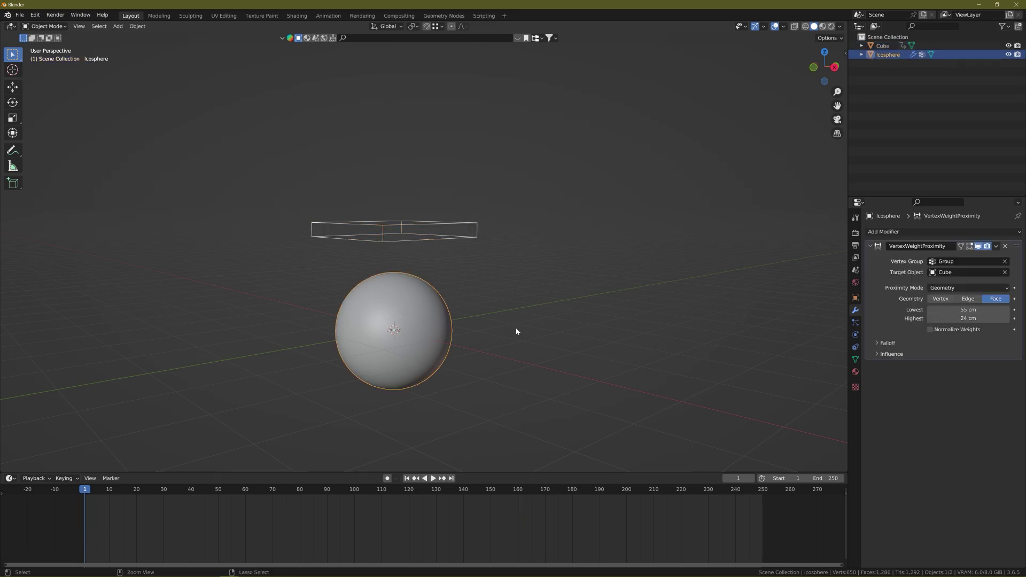
{"action": "key", "text": "ctrl+Tab"}
{"action": "left_click", "coordinate": [456, 293]}
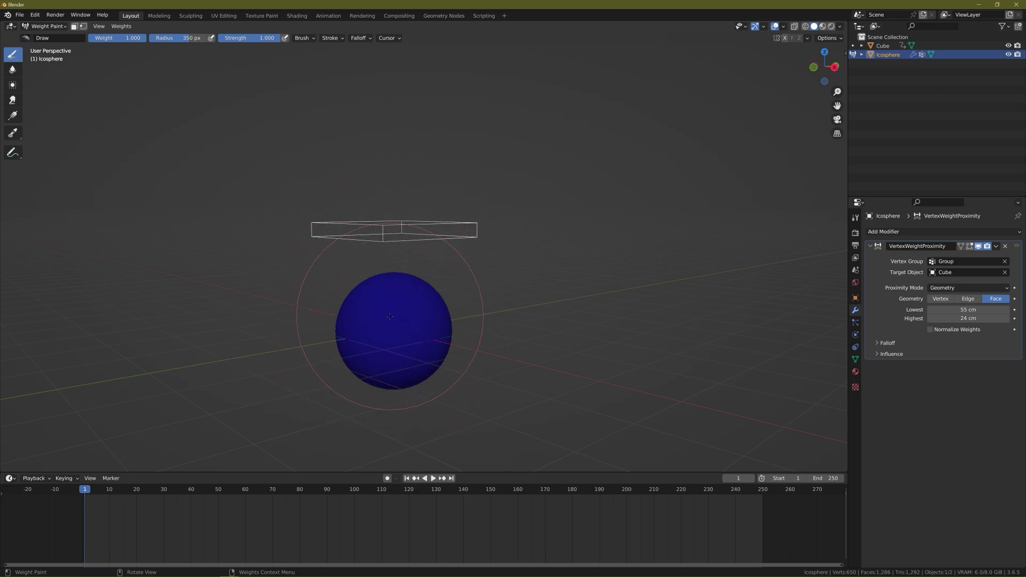
{"action": "key", "text": "f"}
{"action": "left_click", "coordinate": [613, 354]}
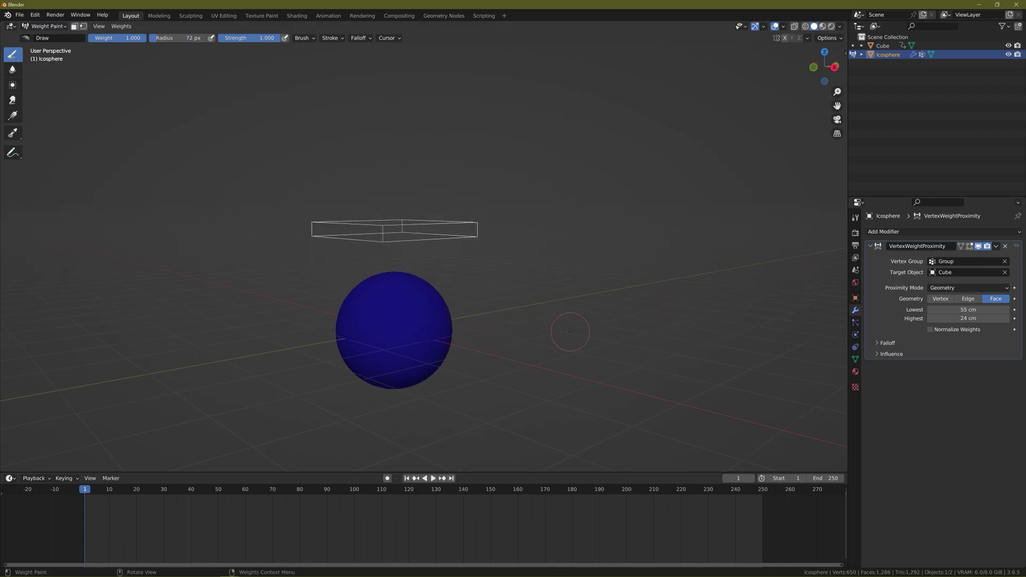
Play the animation to check how the weights follow the cube across the icosphere, and scrub back to frame 81
{"action": "key", "text": "space"}
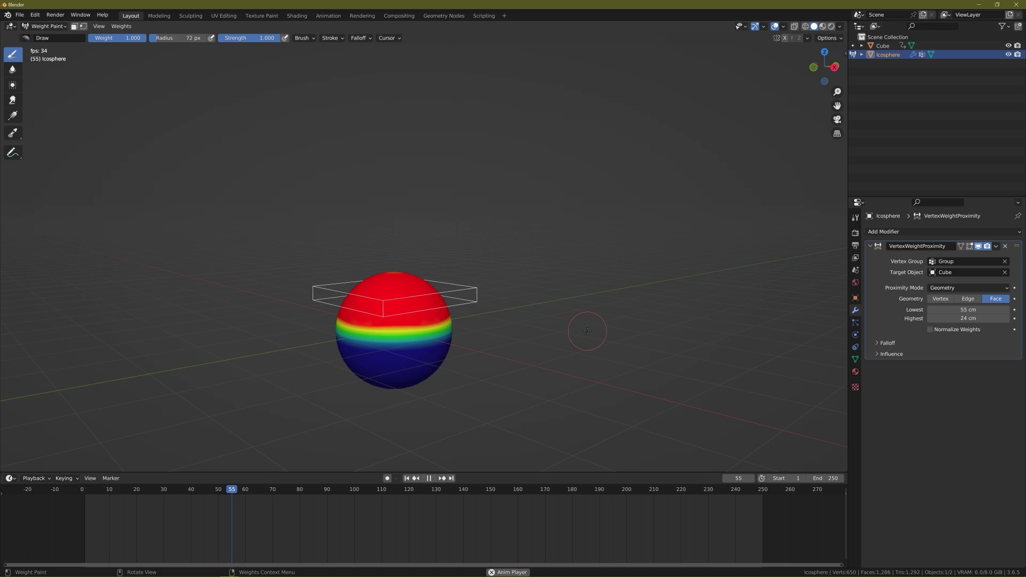
{"action": "key", "text": "space"}
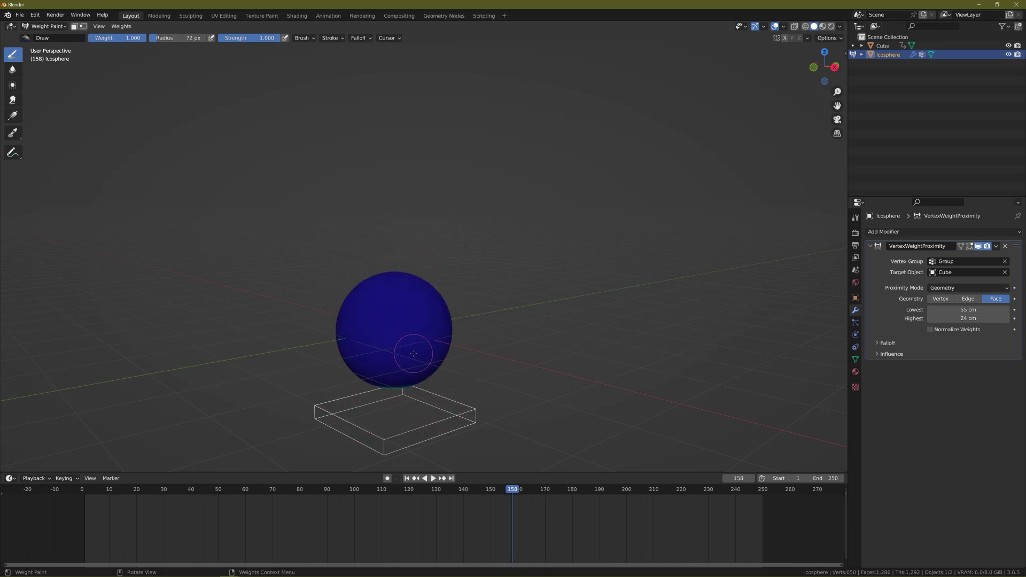
{"action": "left_click", "coordinate": [486, 490]}
{"action": "key", "text": "space"}
{"action": "left_click_drag", "start_coordinate": [485, 490], "coordinate": [303, 489]}
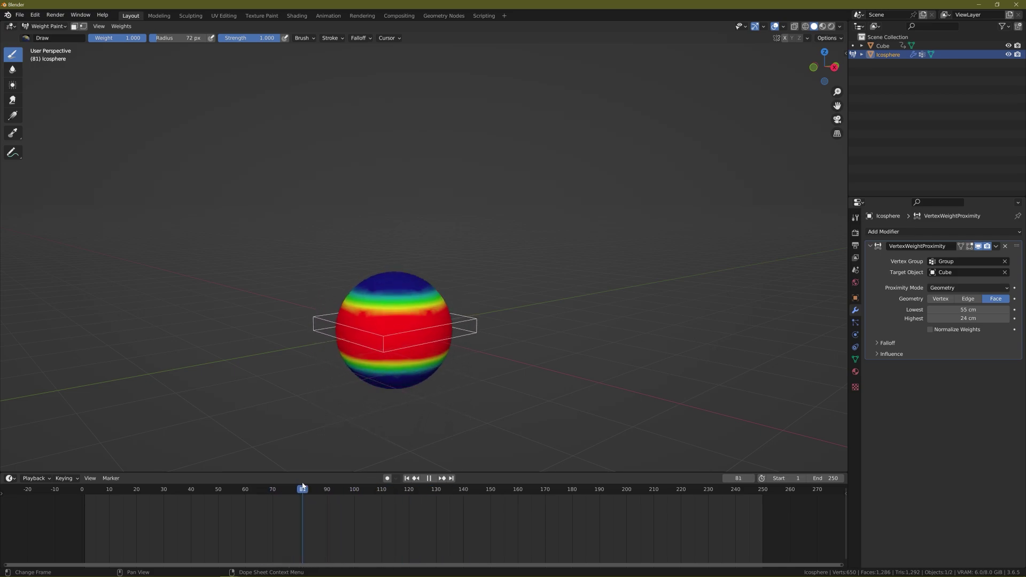
{"action": "key", "text": "space"}
Set the icosphere's Vertex Weight Proximity distances to 69 cm Lowest and 23 cm Highest
{"action": "left_click_drag", "start_coordinate": [964, 310], "coordinate": [977, 310]}
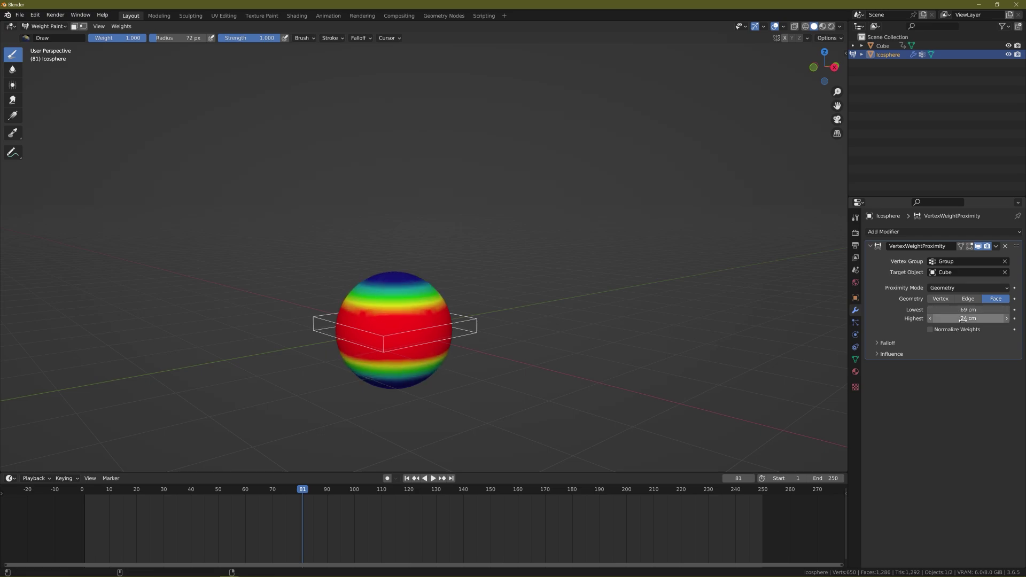
{"action": "scroll", "coordinate": [390, 330], "scroll_direction": "up", "scroll_amount": 4}
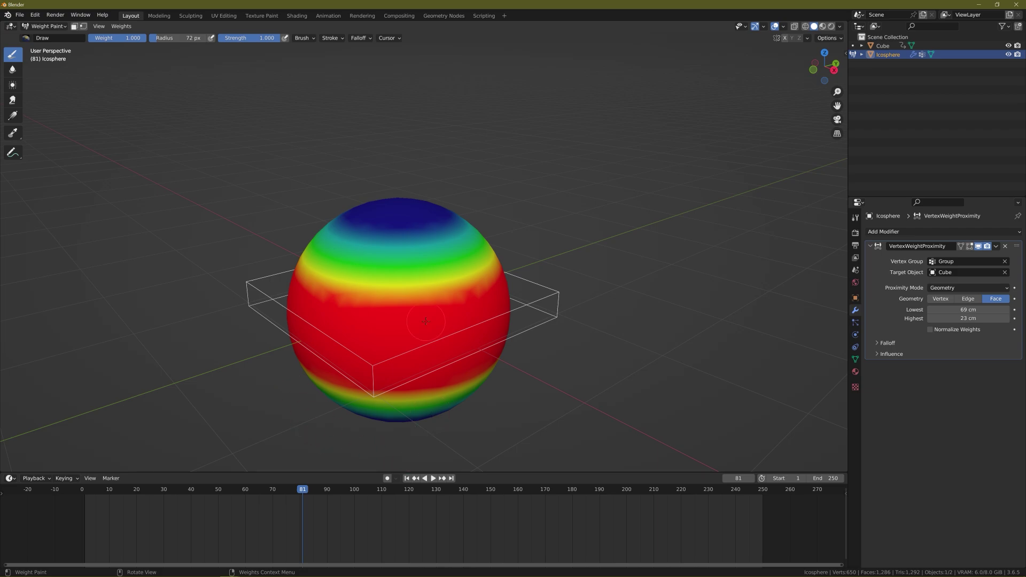
{"action": "scroll", "coordinate": [428, 318], "scroll_direction": "down", "scroll_amount": 2}
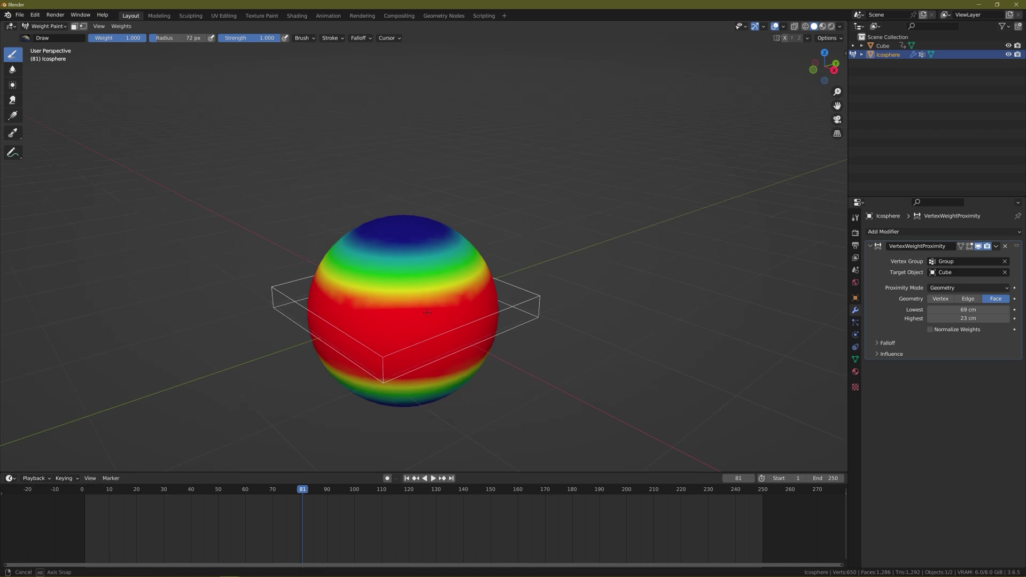
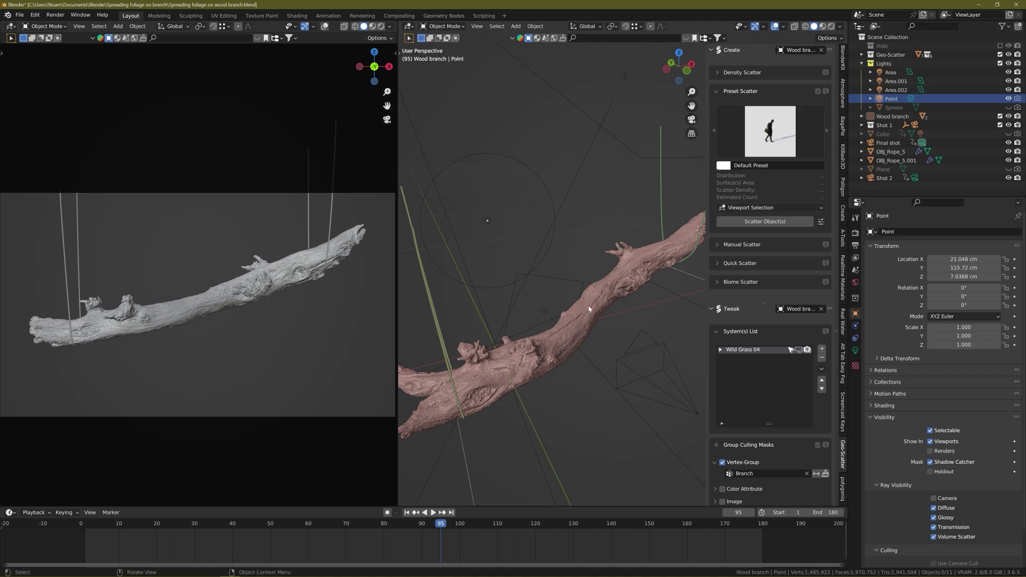
In the wood branch scene, select the high-poly branch, browse the BagaPie Flowers biomes in the Geo-Scatter library, and close it
{"action": "middle_click_drag", "start_coordinate": [524, 367], "coordinate": [568, 339]}
{"action": "left_click", "coordinate": [573, 340]}
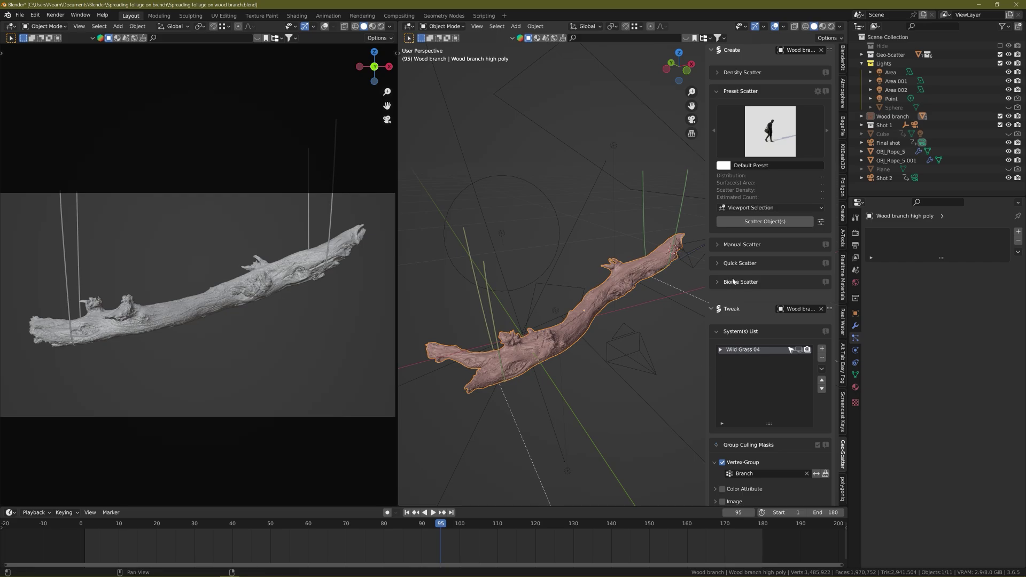
{"action": "left_click", "coordinate": [716, 282]}
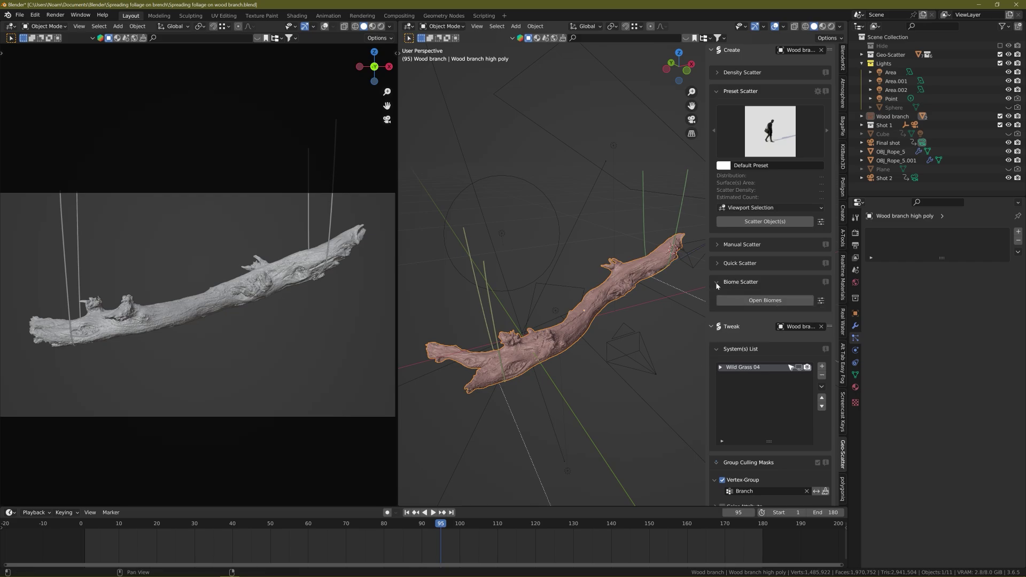
{"action": "left_click", "coordinate": [759, 301]}
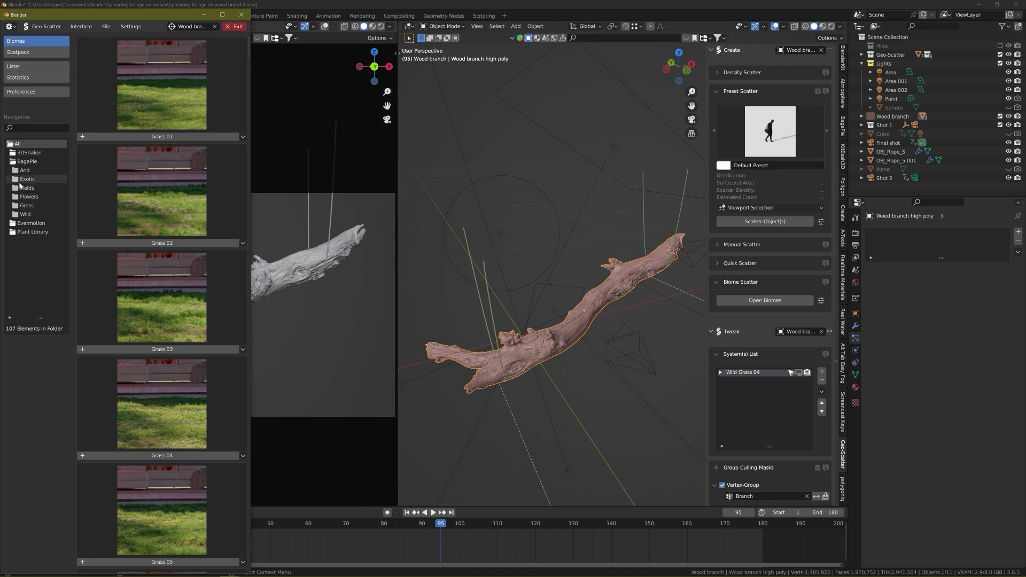
{"action": "left_click", "coordinate": [14, 162]}
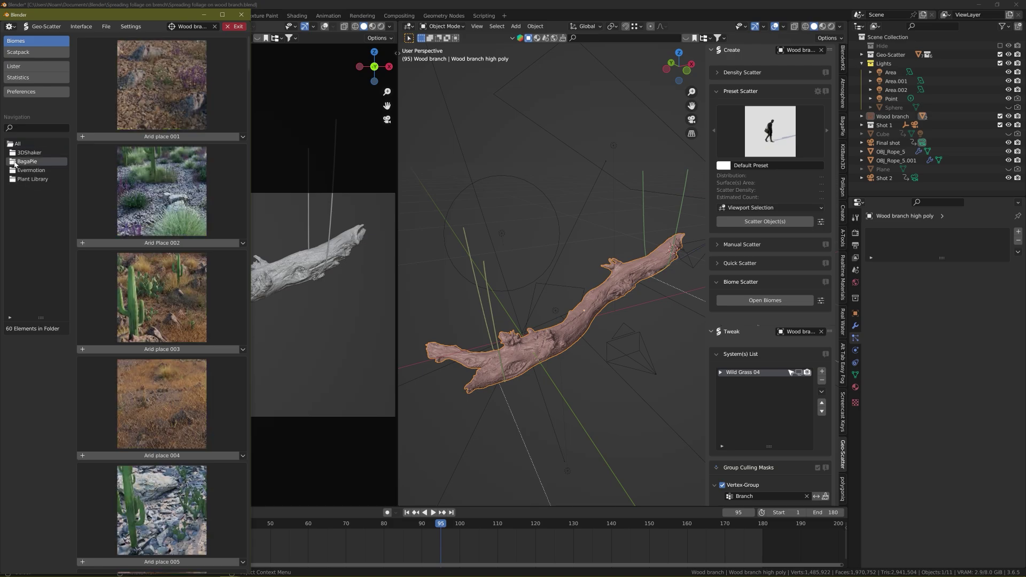
{"action": "left_click", "coordinate": [14, 163]}
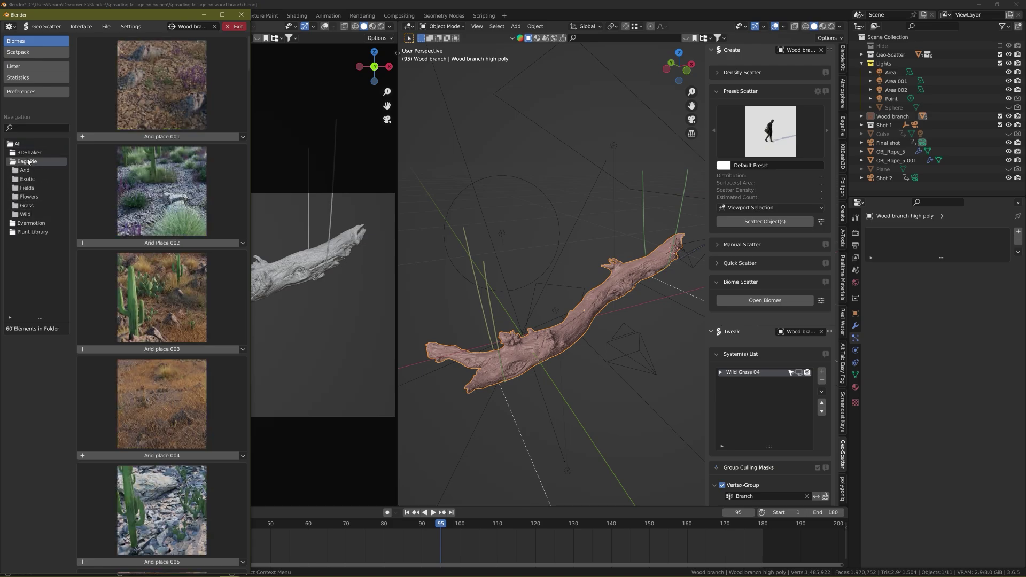
{"action": "left_click", "coordinate": [27, 199]}
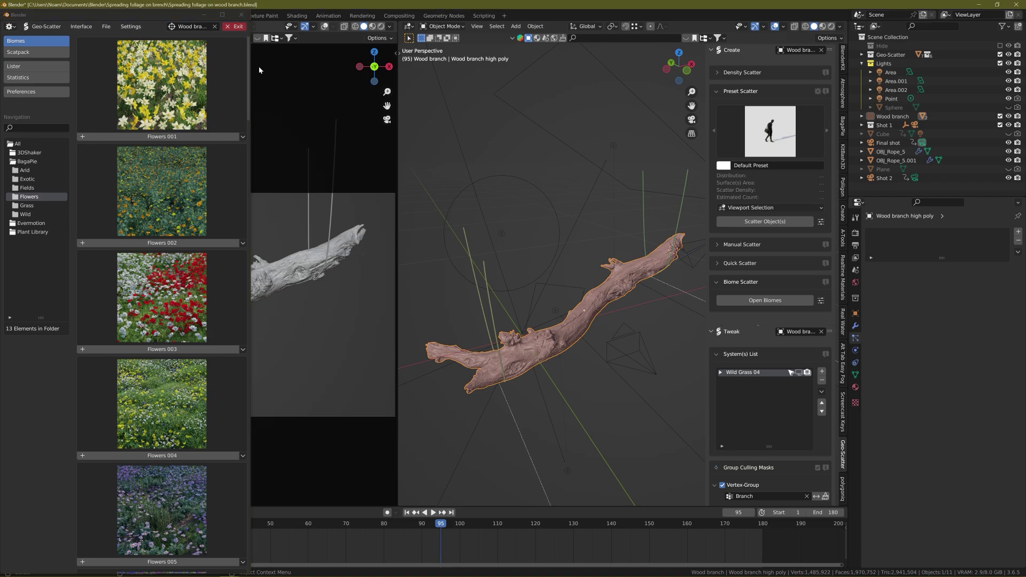
{"action": "left_click", "coordinate": [241, 15]}
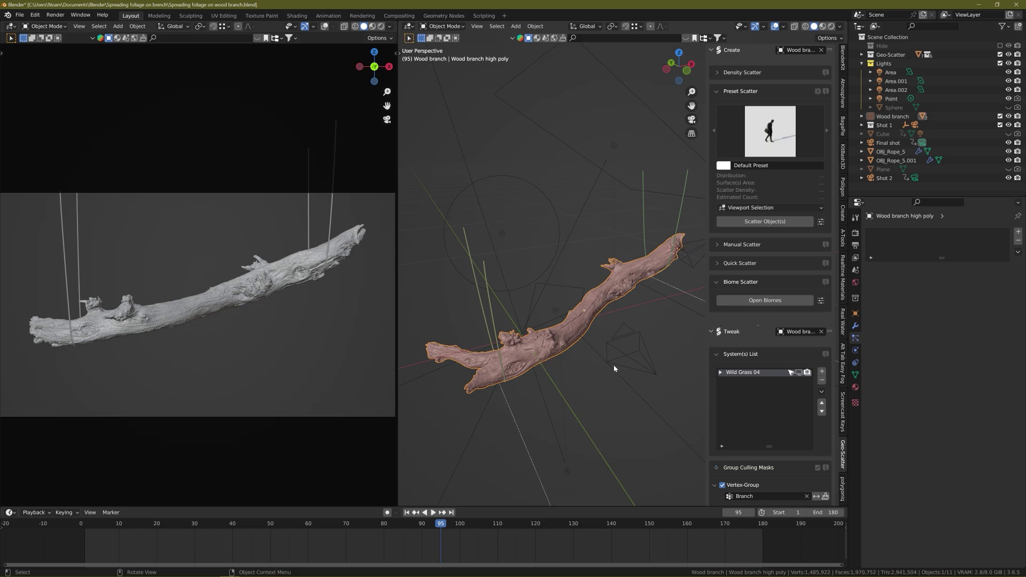
Temporarily show the Wild Grass 04 scatter to examine the foliage masked by the Branch vertex group, and hide it again
{"action": "scroll", "coordinate": [753, 414], "scroll_direction": "down", "scroll_amount": 3}
{"action": "scroll", "coordinate": [753, 415], "scroll_direction": "down", "scroll_amount": 4}
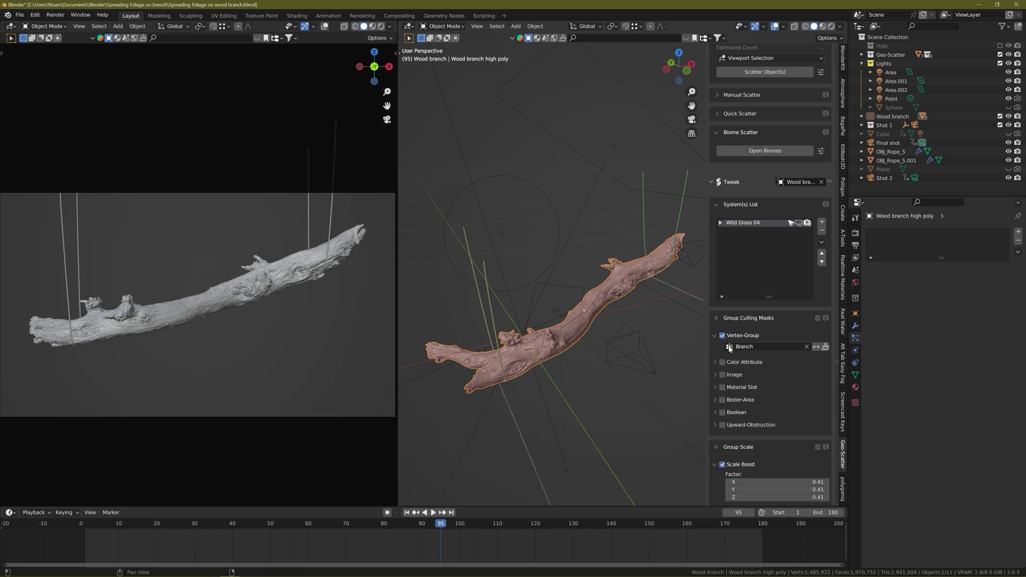
{"action": "scroll", "coordinate": [730, 344], "scroll_direction": "down", "scroll_amount": 1}
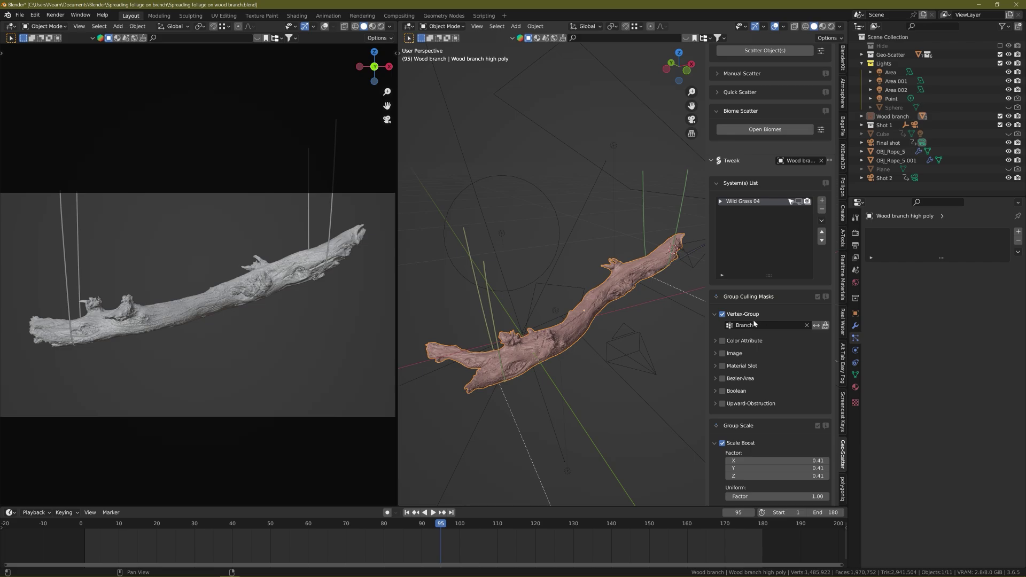
{"action": "left_click", "coordinate": [799, 201]}
{"action": "scroll", "coordinate": [582, 325], "scroll_direction": "up", "scroll_amount": 4}
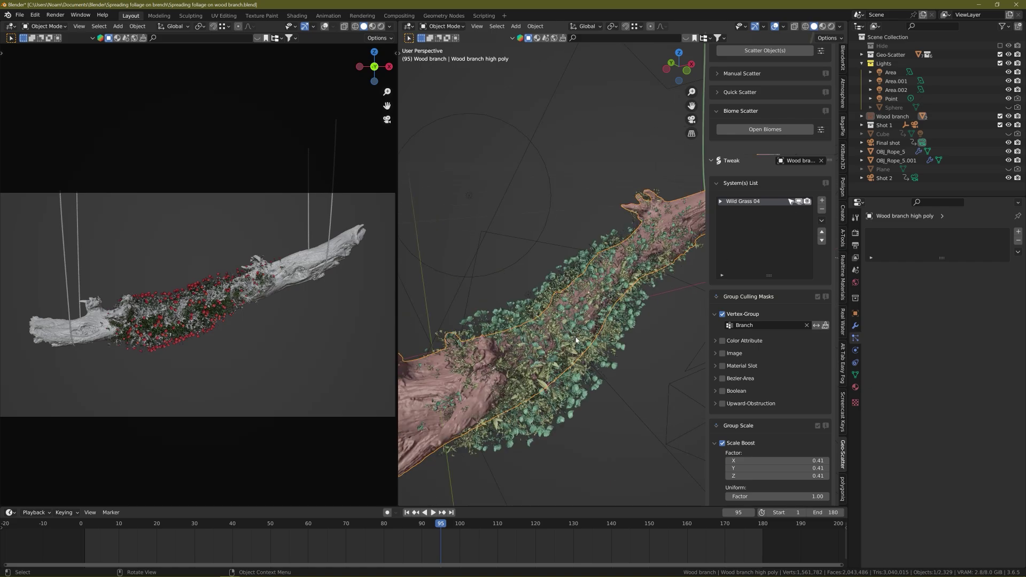
{"action": "middle_click_drag", "start_coordinate": [548, 334], "coordinate": [564, 338]}
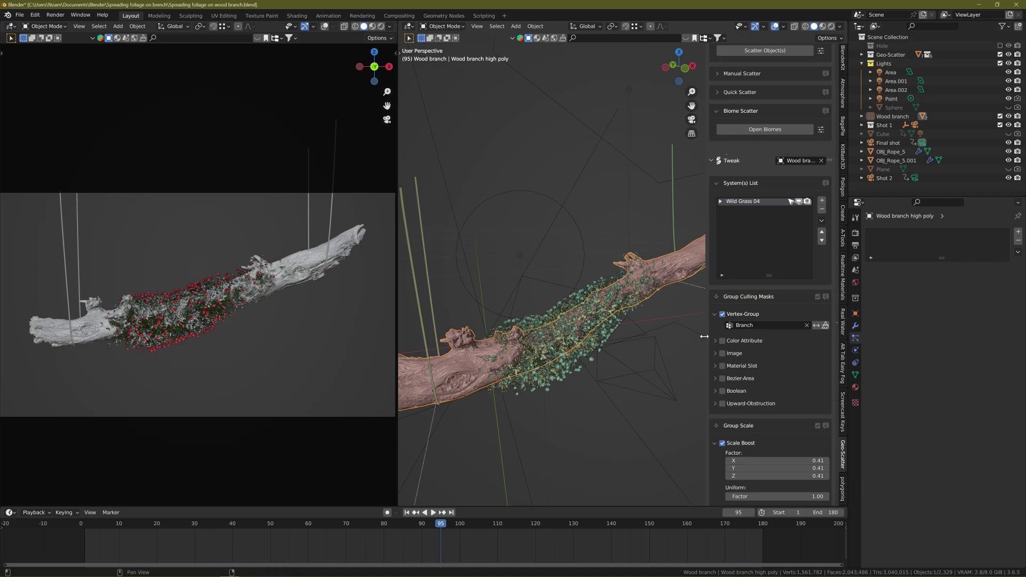
{"action": "left_click", "coordinate": [798, 202]}
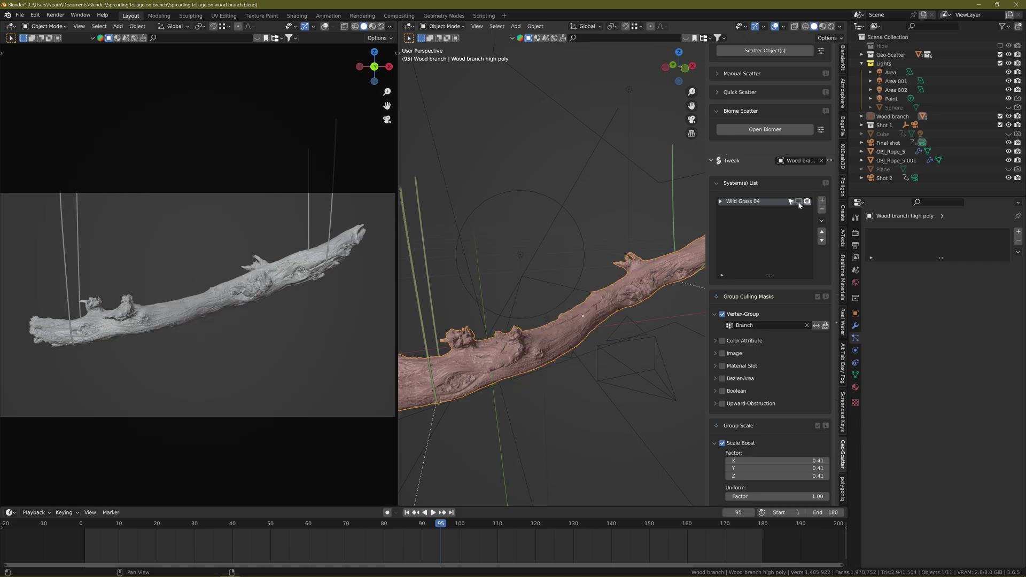
Hide the viewport sidebar and view the high-poly branch's vertex weights in Weight Paint mode
{"action": "key", "text": "n"}
{"action": "mouse_move", "coordinate": [721, 341]}
{"action": "middle_mouse_down"}
{"action": "mouse_move", "coordinate": [716, 331]}
{"action": "mouse_move", "coordinate": [721, 341]}
{"action": "middle_mouse_up"}
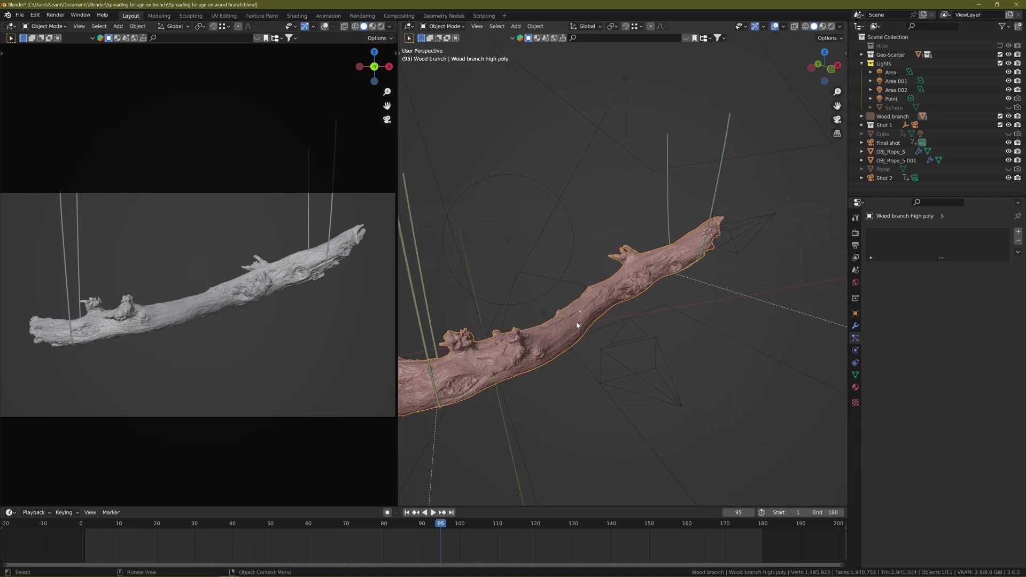
{"action": "key", "text": "ctrl+Tab"}
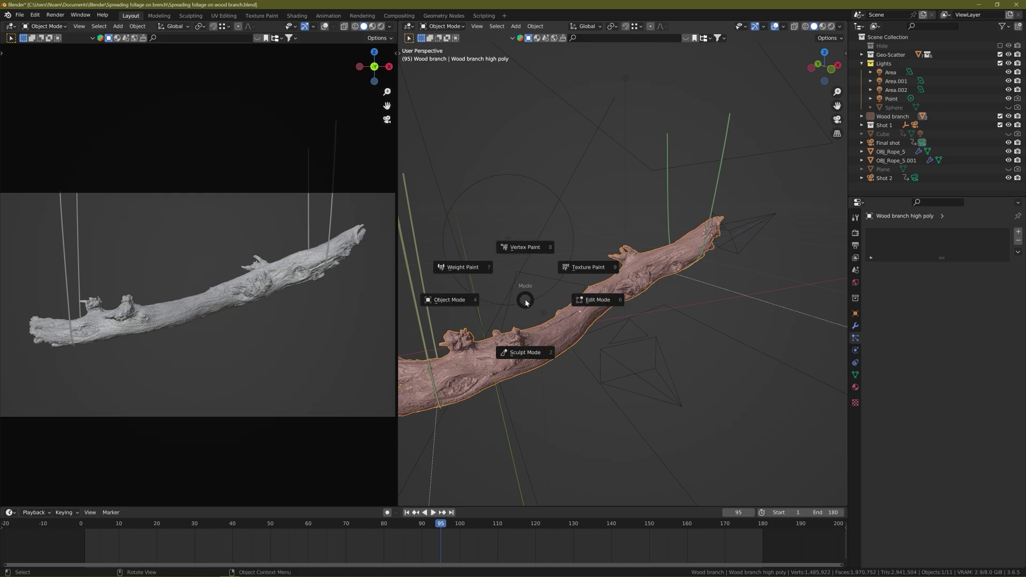
{"action": "key", "text": "7"}
{"action": "middle_click_drag", "start_coordinate": [545, 313], "coordinate": [560, 320]}
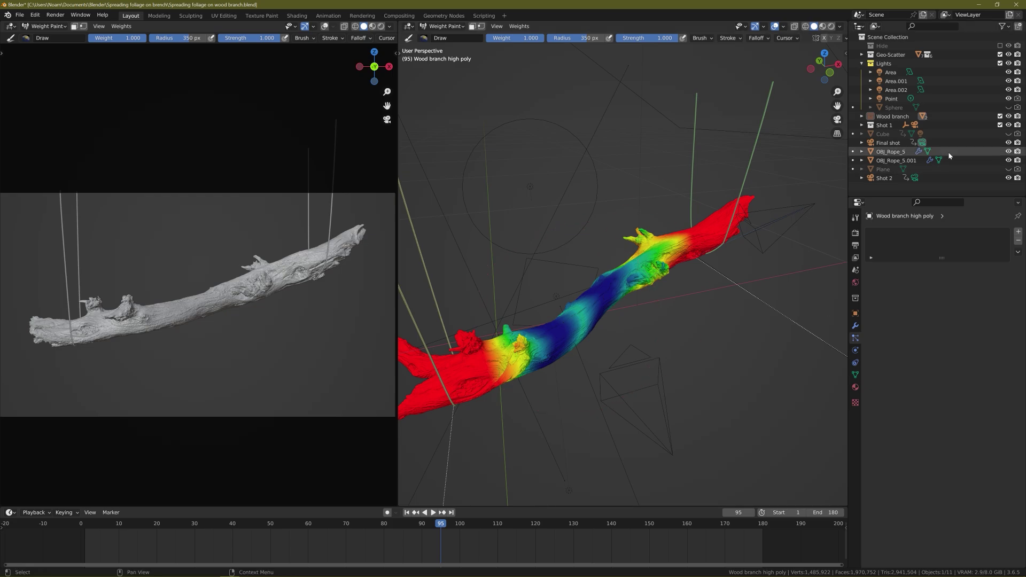
Unhide the cube and examine its position against the painted weights on the branch
{"action": "left_click", "coordinate": [1008, 134]}
{"action": "middle_click_drag", "start_coordinate": [561, 342], "coordinate": [569, 272]}
{"action": "scroll", "coordinate": [588, 299], "scroll_direction": "up", "scroll_amount": 5}
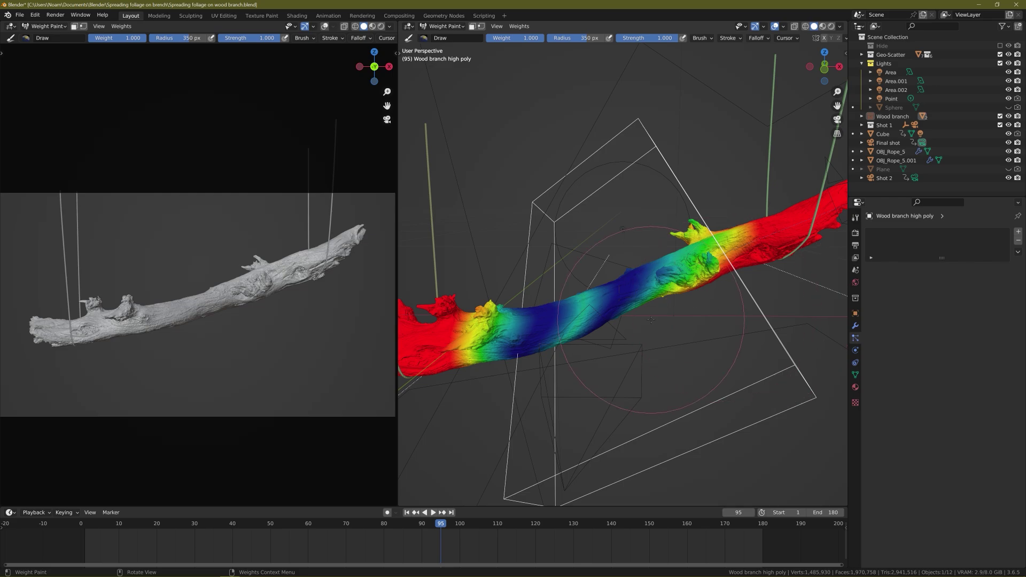
Return the branch to Object Mode and examine its Vertex Weight Proximity modifier settings
{"action": "key", "text": "ctrl+Tab"}
{"action": "key", "text": "4"}
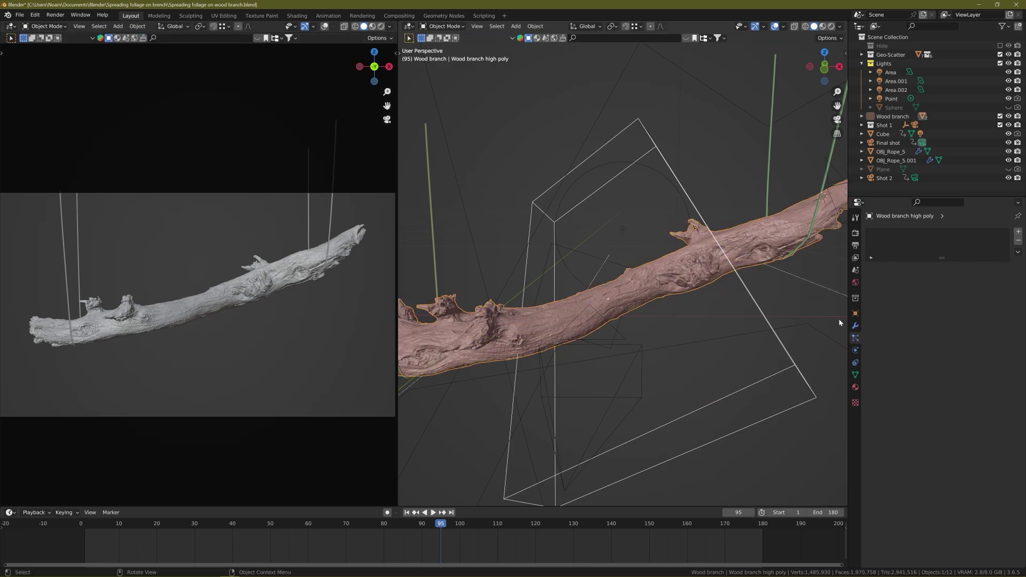
{"action": "left_click", "coordinate": [855, 325]}
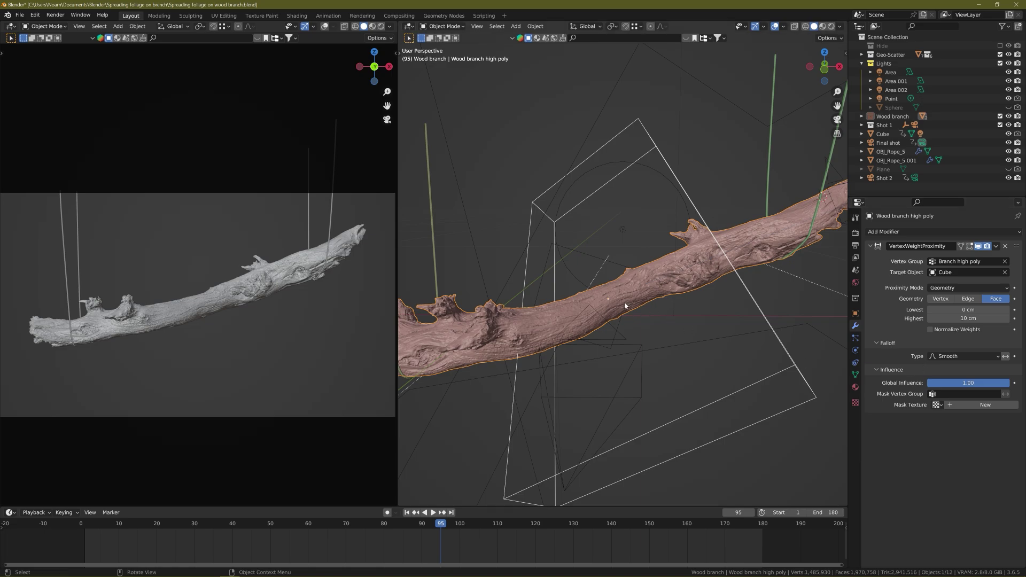
{"action": "middle_click_drag", "start_coordinate": [624, 303], "coordinate": [615, 319]}
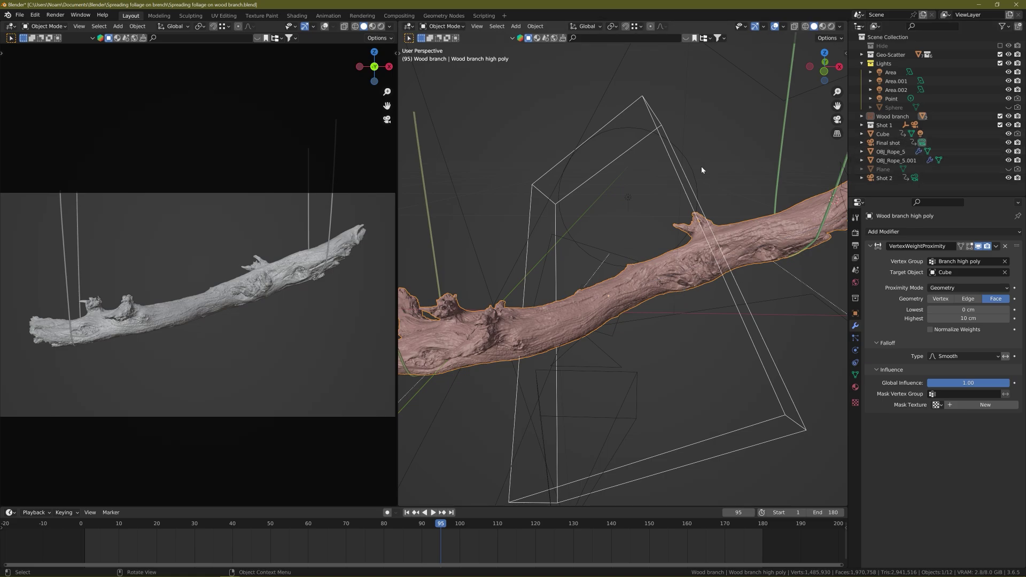
Hide the cube and show the Wild Grass 04 scatter on the branch in the viewport again
{"action": "left_click", "coordinate": [680, 176]}
{"action": "key", "text": "h"}
{"action": "key", "text": "n"}
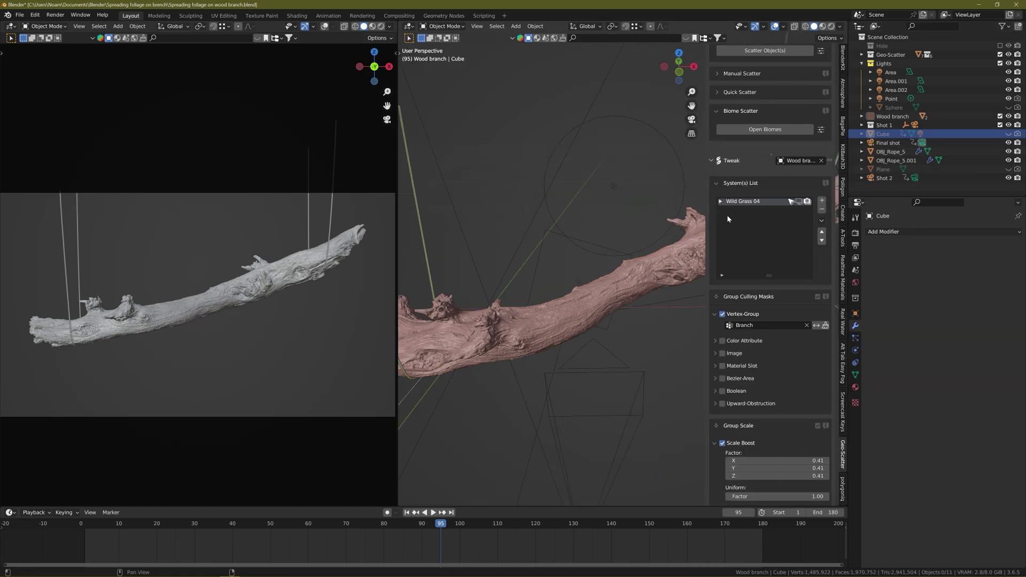
{"action": "left_click", "coordinate": [799, 202]}
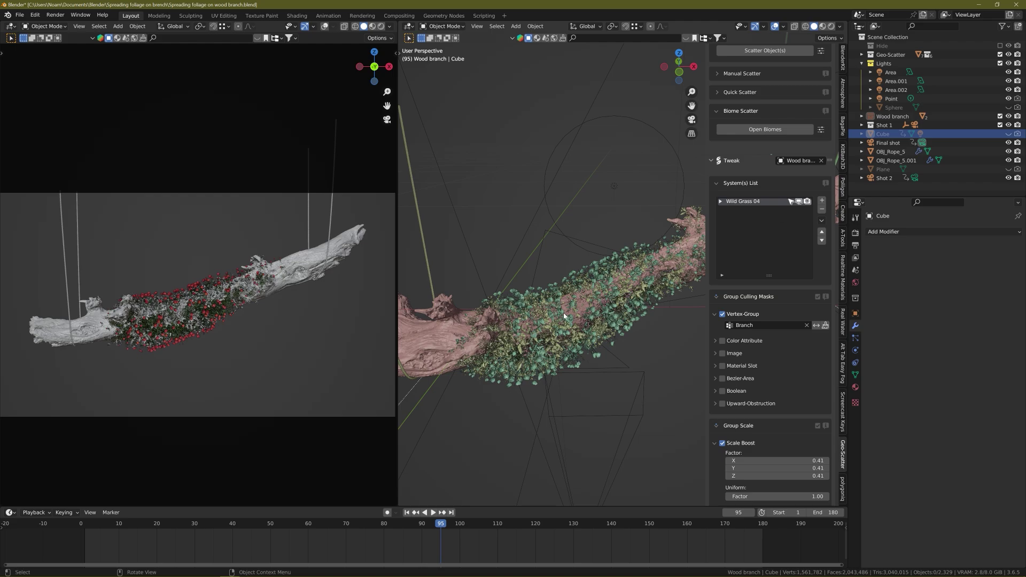
{"action": "scroll", "coordinate": [537, 341], "scroll_direction": "down", "scroll_amount": 4}
{"action": "mouse_move", "coordinate": [561, 327]}
{"action": "middle_mouse_down"}
{"action": "mouse_move", "coordinate": [537, 341]}
{"action": "mouse_move", "coordinate": [541, 323]}
{"action": "middle_mouse_up"}
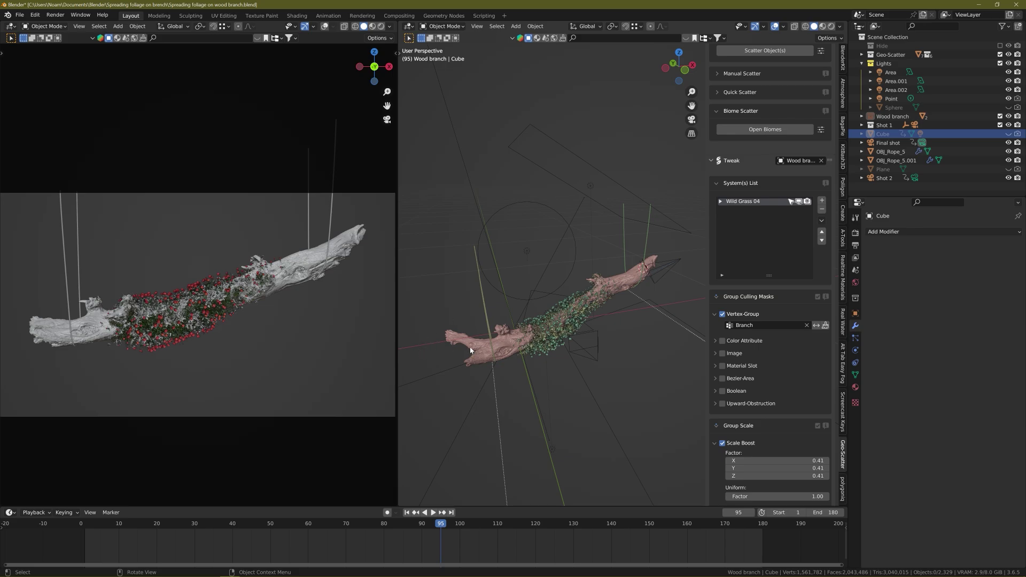
{"action": "middle_click_drag", "start_coordinate": [438, 354], "coordinate": [455, 343]}
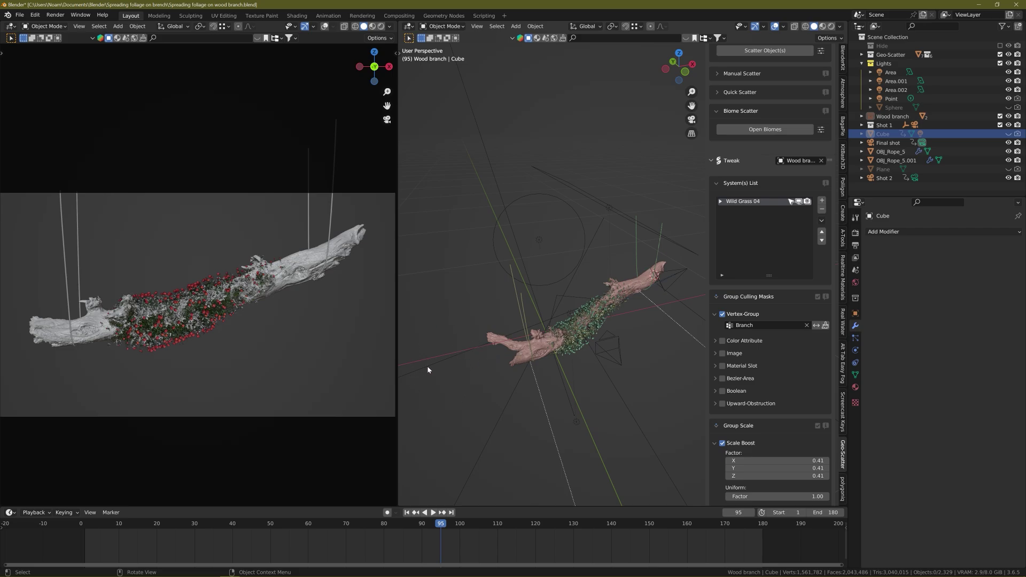
Unhide the cube and play its animation in reverse along the branch, returning to frame 1
{"action": "middle_click_drag", "start_coordinate": [519, 360], "coordinate": [439, 361]}
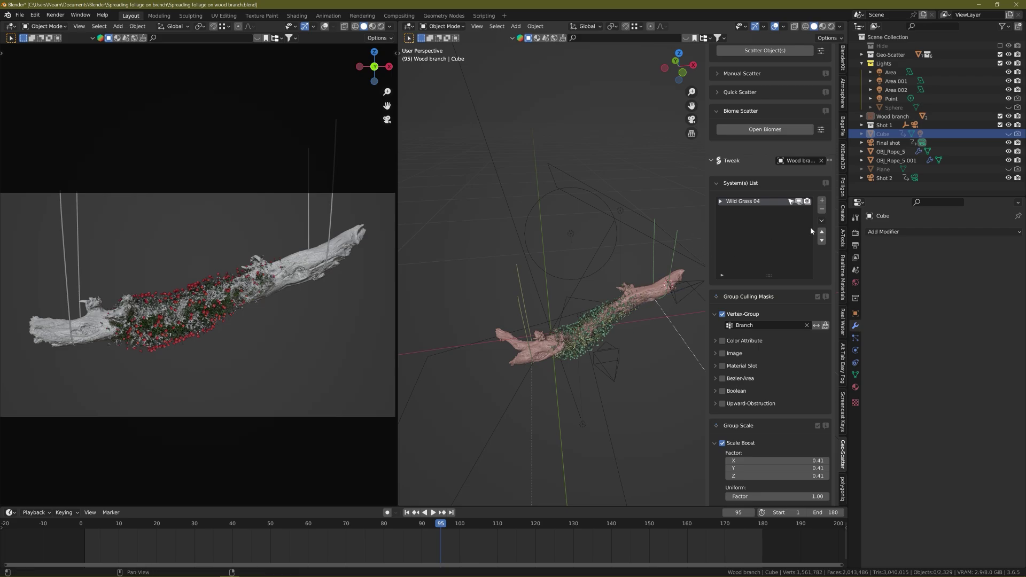
{"action": "left_click", "coordinate": [1010, 134]}
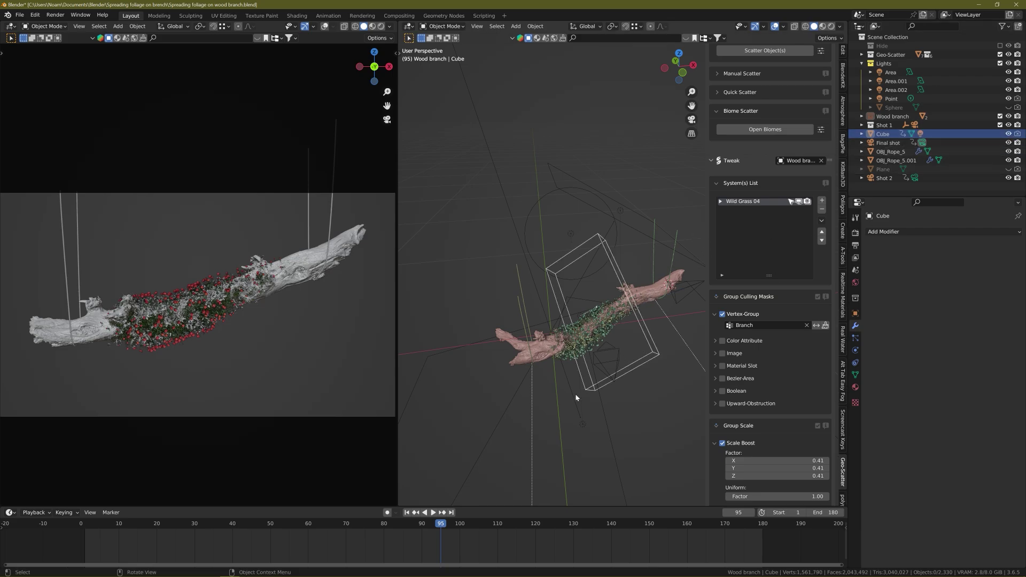
{"action": "key", "text": "ctrl+shift+space"}
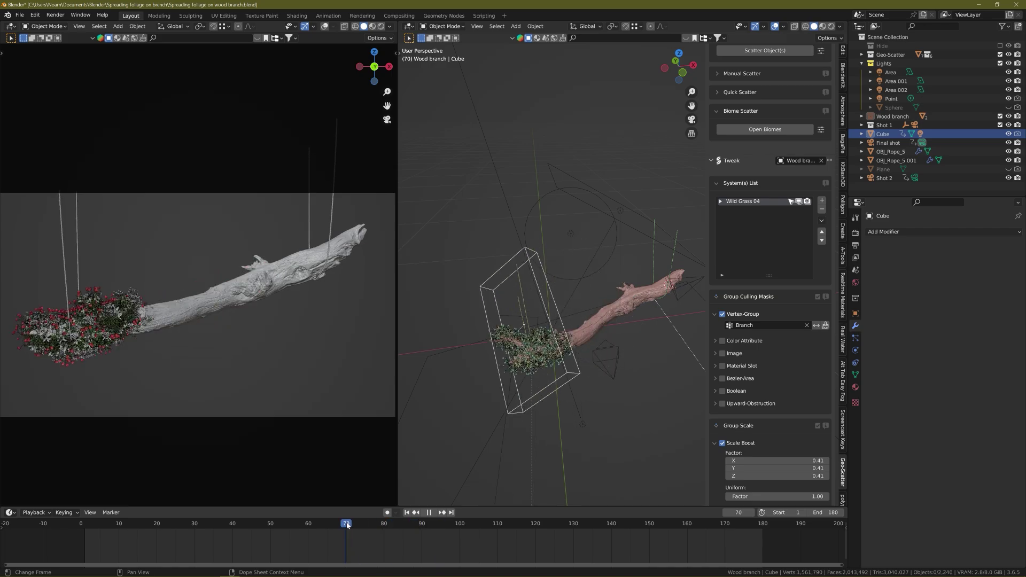
{"action": "left_click", "coordinate": [429, 512]}
{"action": "key", "text": "shift+Left"}
{"action": "middle_click_drag", "start_coordinate": [433, 375], "coordinate": [451, 298]}
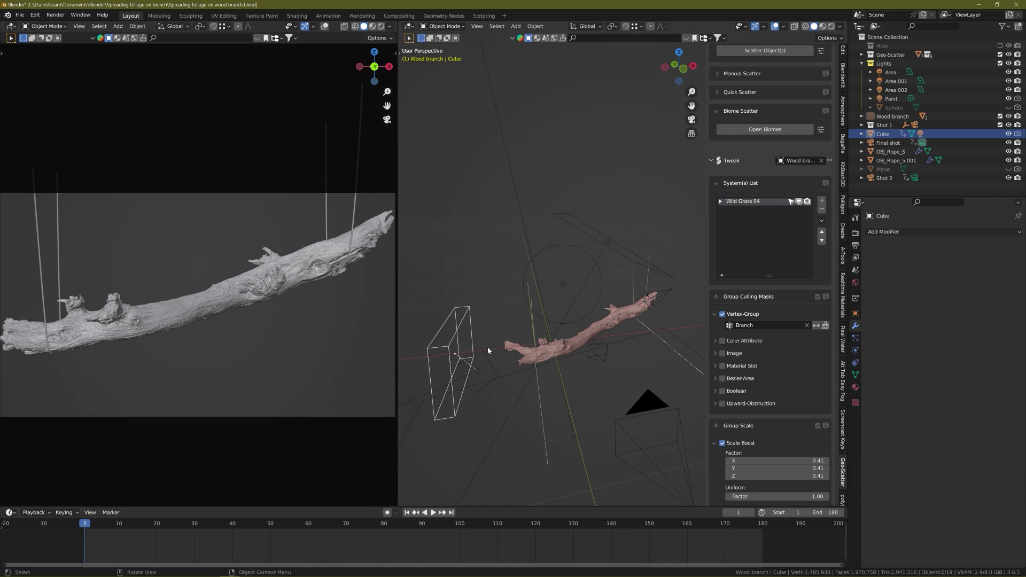
Hide the viewport sidebar and play the animation to examine how the foliage follows the cube, stopping at frame 113
{"action": "key", "text": "n"}
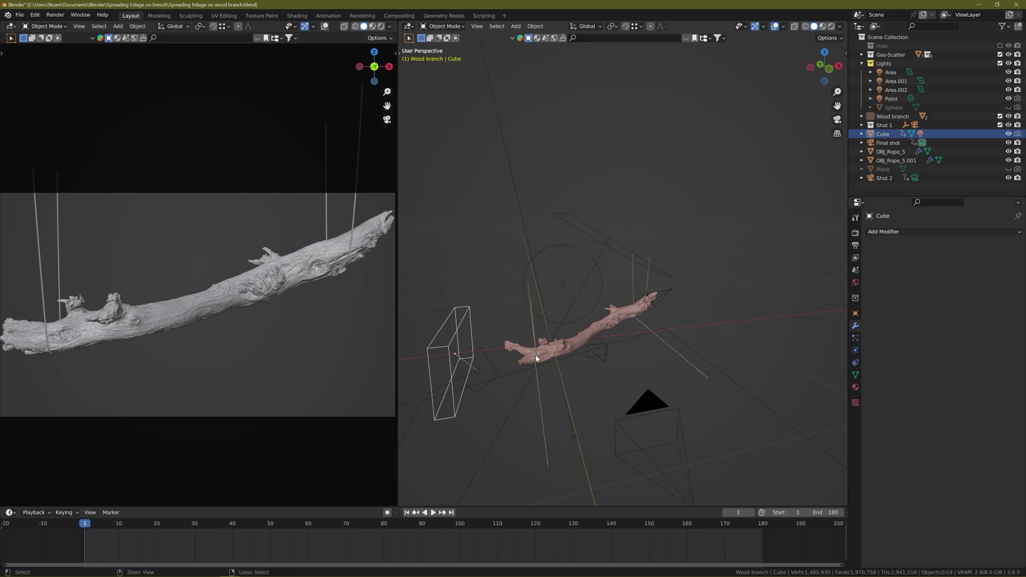
{"action": "left_click", "coordinate": [150, 526]}
{"action": "key", "text": "space"}
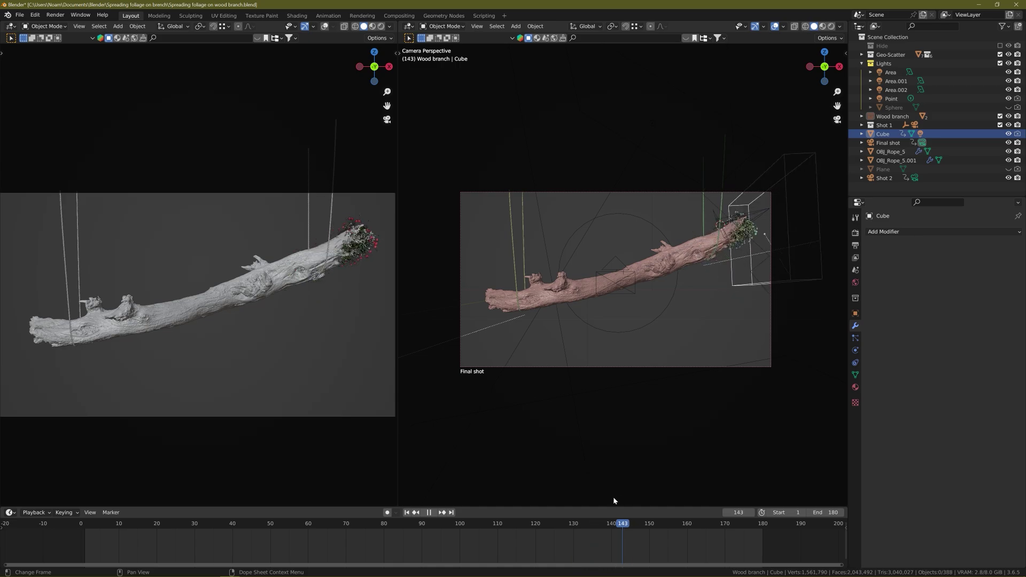
{"action": "left_click_drag", "start_coordinate": [582, 507], "coordinate": [512, 518]}
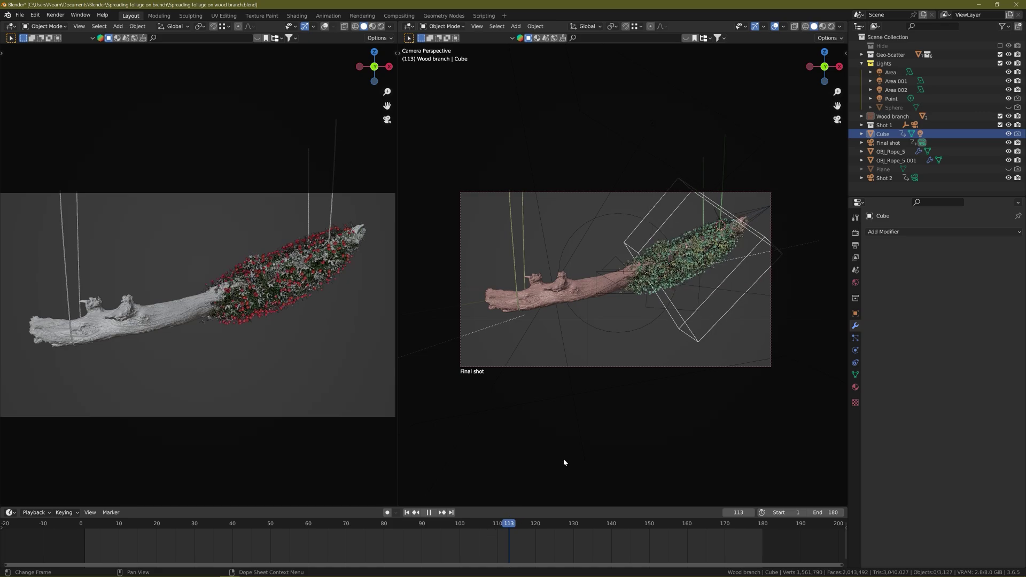
{"action": "key", "text": "Escape"}
Show the Geo-Scatter settings for the branch again and collapse the Group Pattern section
{"action": "middle_click_drag", "start_coordinate": [614, 330], "coordinate": [601, 351], "text": "shift"}
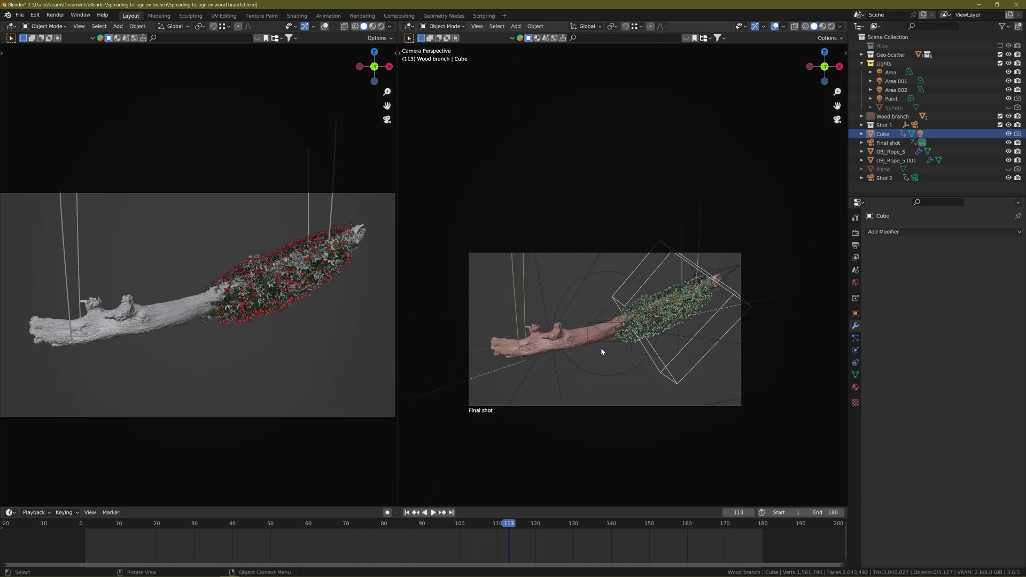
{"action": "key", "text": "n"}
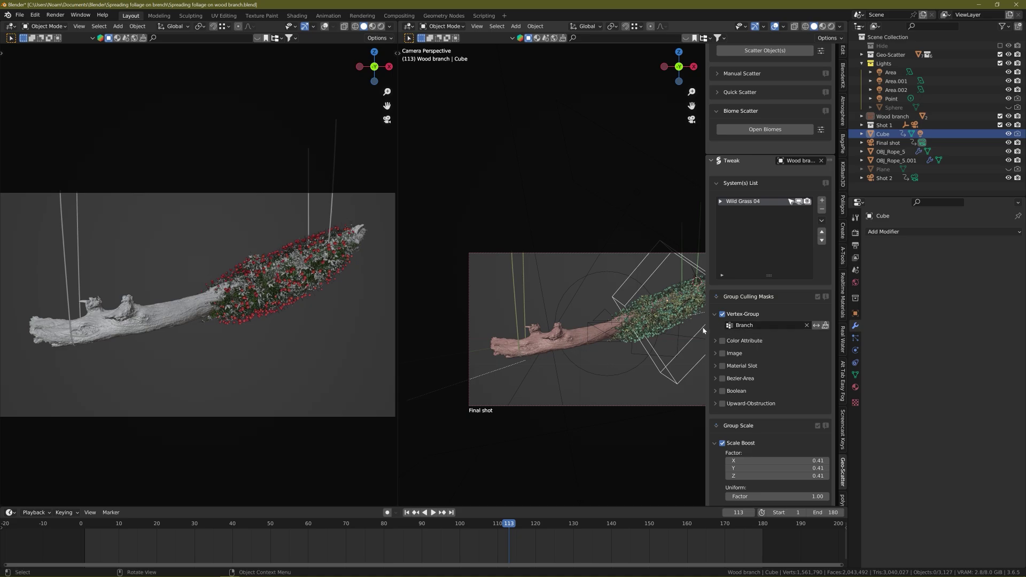
{"action": "scroll", "coordinate": [740, 329], "scroll_direction": "down", "scroll_amount": 5}
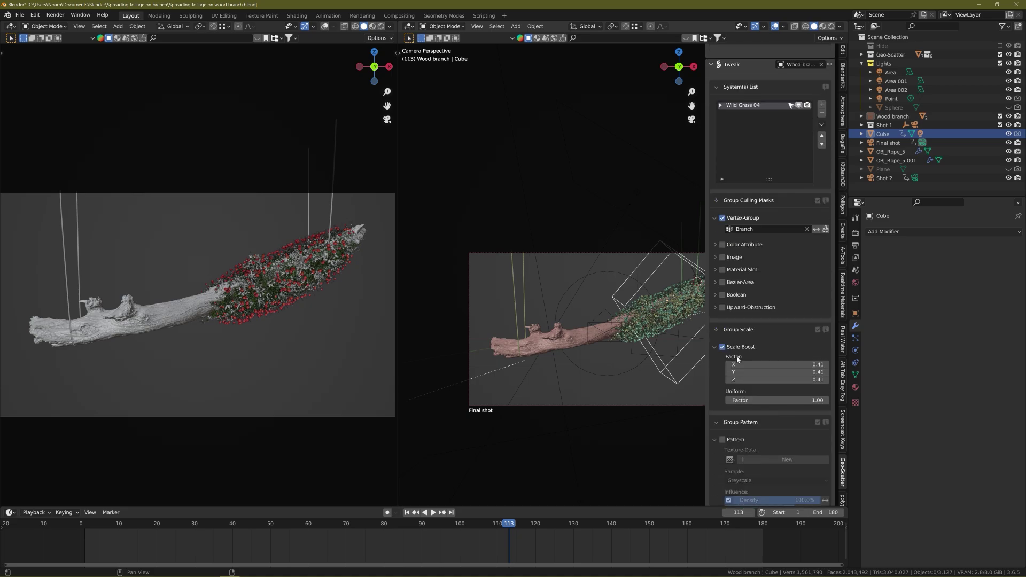
{"action": "scroll", "coordinate": [734, 421], "scroll_direction": "down", "scroll_amount": 4}
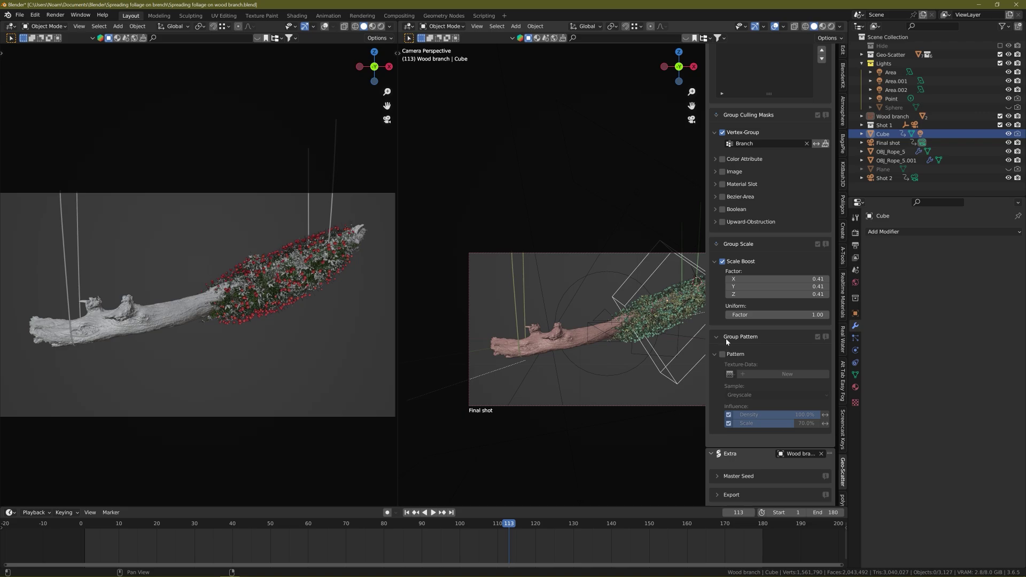
{"action": "left_click", "coordinate": [717, 338]}
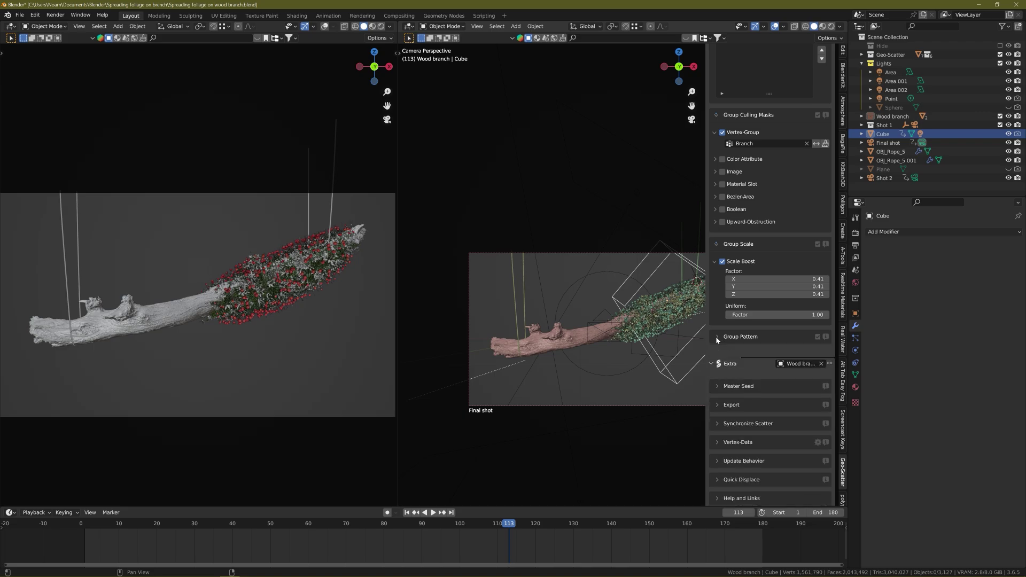
Expand the Wild Grass 04 group in the scatter list and view the Wild Flower Poppy system's settings
{"action": "scroll", "coordinate": [716, 238], "scroll_direction": "up", "scroll_amount": 4}
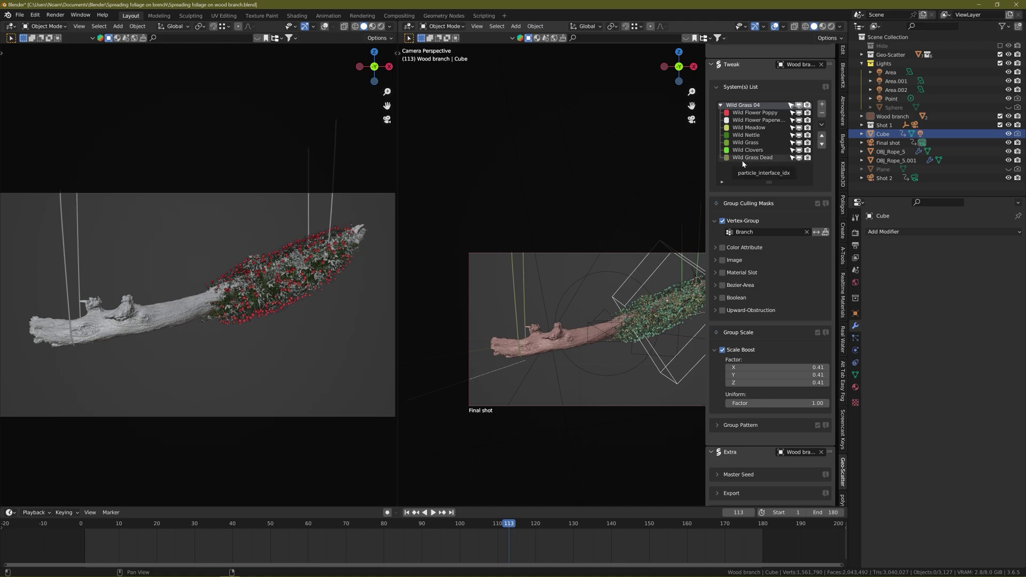
{"action": "scroll", "coordinate": [556, 298], "scroll_direction": "down", "scroll_amount": 2}
{"action": "scroll", "coordinate": [562, 315], "scroll_direction": "up", "scroll_amount": 1}
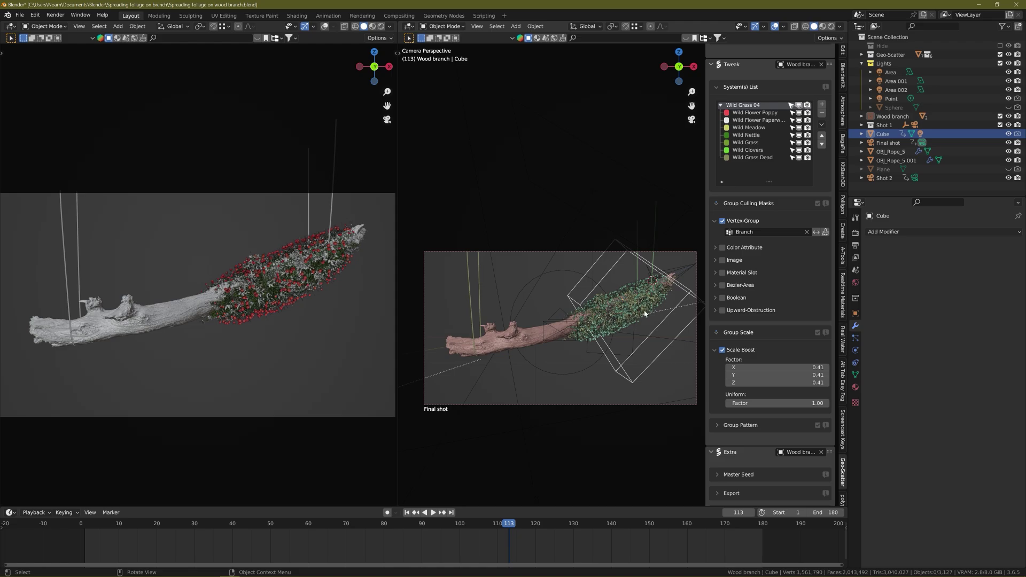
{"action": "left_click", "coordinate": [755, 113]}
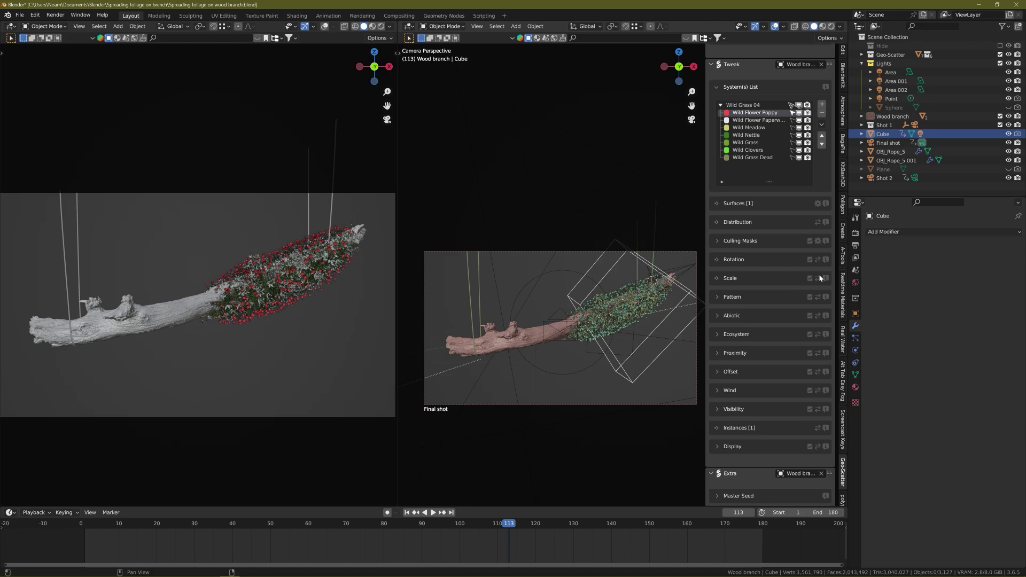
Return to the Wild Grass 04 group and examine its Vertex-Group culling mask using Branch
{"action": "scroll", "coordinate": [587, 330], "scroll_direction": "up", "scroll_amount": 1}
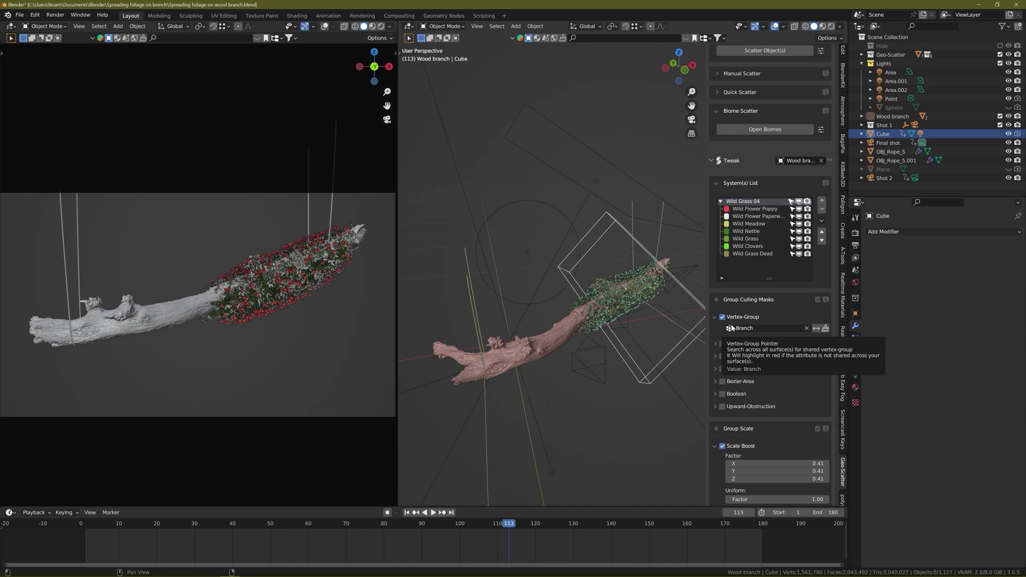
{"action": "middle_click_drag", "start_coordinate": [630, 313], "coordinate": [602, 315]}
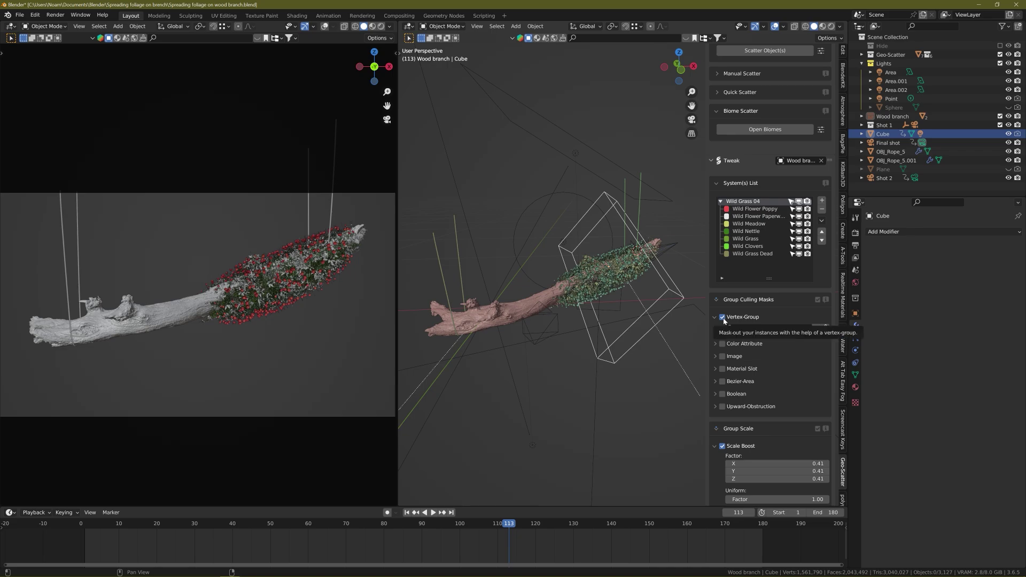
{"action": "middle_click_drag", "start_coordinate": [599, 291], "coordinate": [581, 315]}
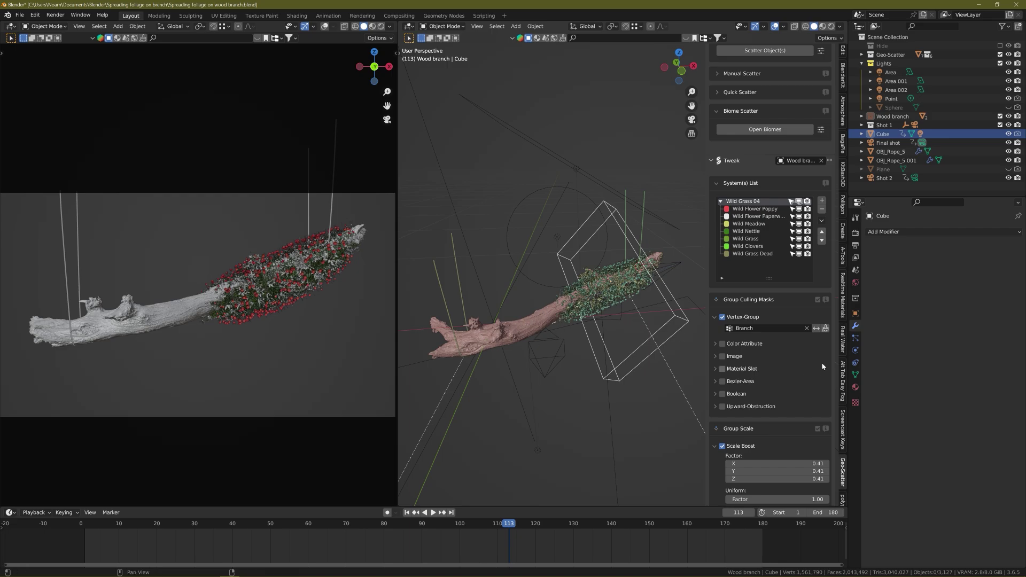
Try the Branch vertex-group mask inverted at several frames of the animation, and turn the inversion off again
{"action": "left_click", "coordinate": [817, 329]}
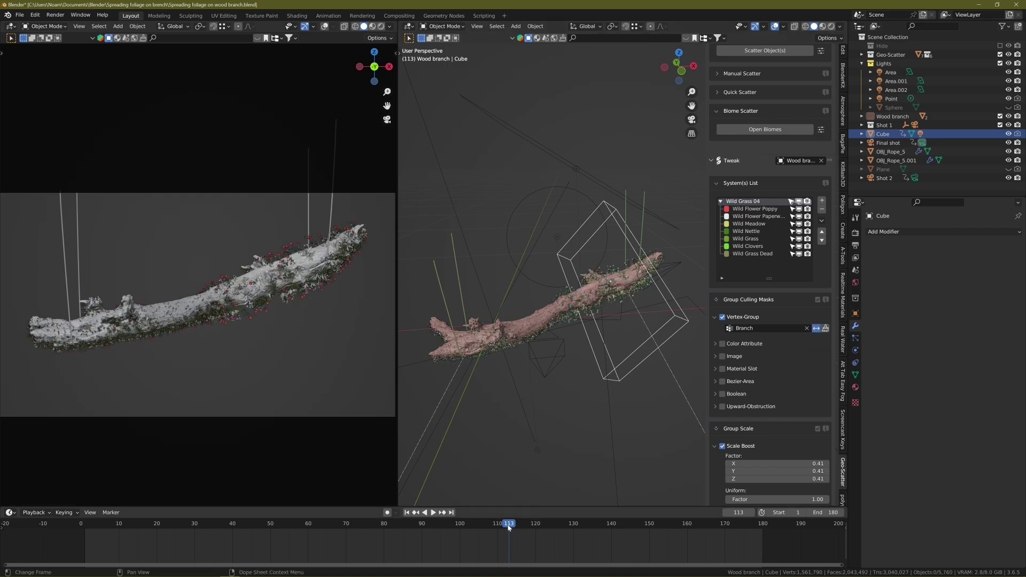
{"action": "key", "text": "ctrl+shift+space"}
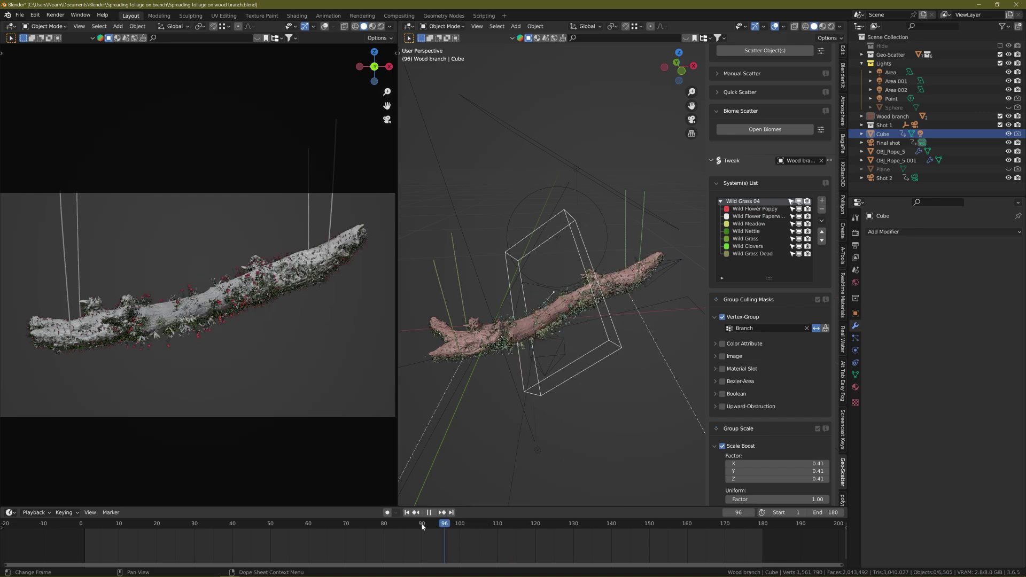
{"action": "left_click", "coordinate": [423, 527]}
{"action": "left_click", "coordinate": [544, 523]}
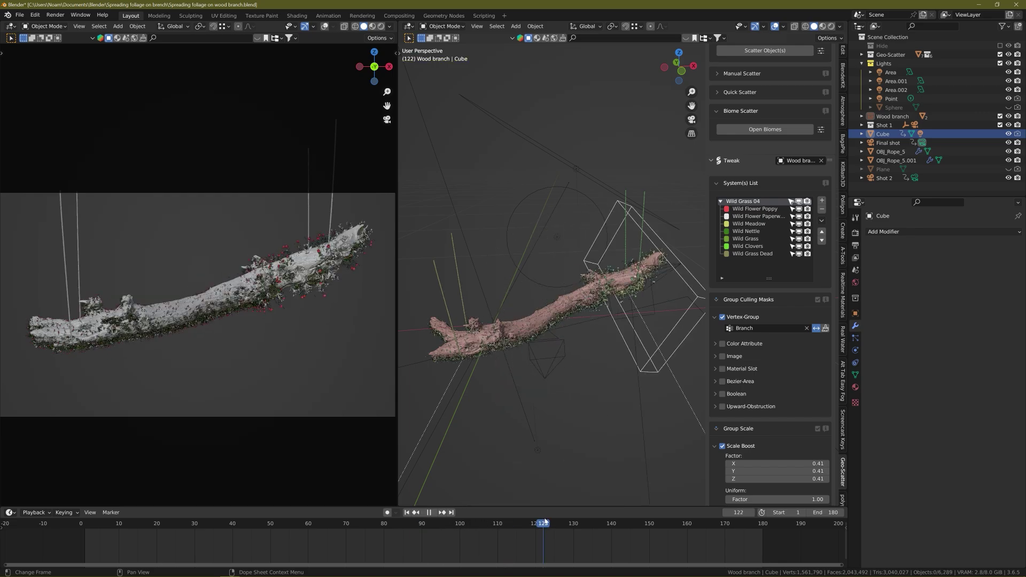
{"action": "left_click", "coordinate": [438, 525]}
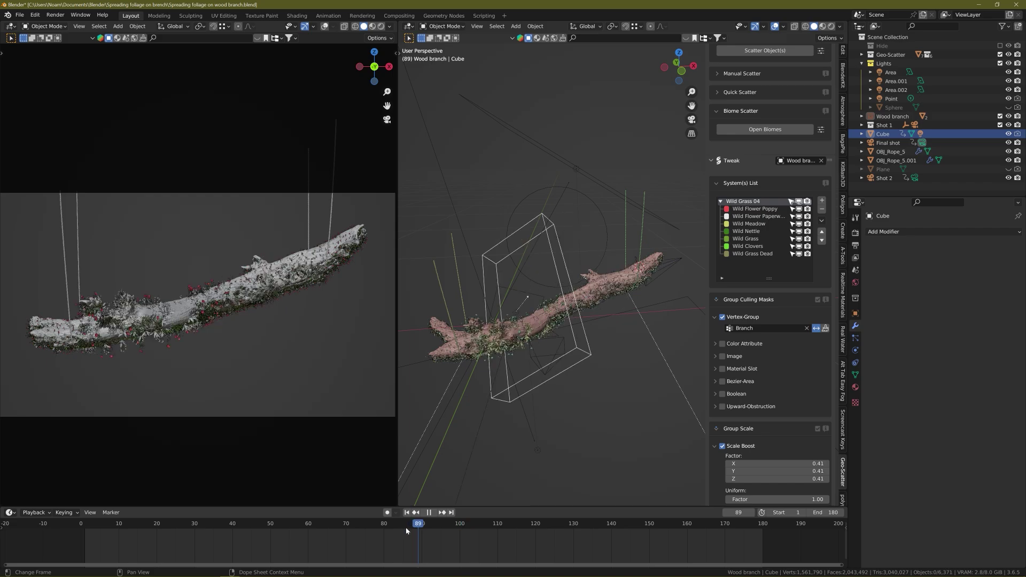
{"action": "left_click", "coordinate": [375, 531]}
{"action": "key", "text": "space"}
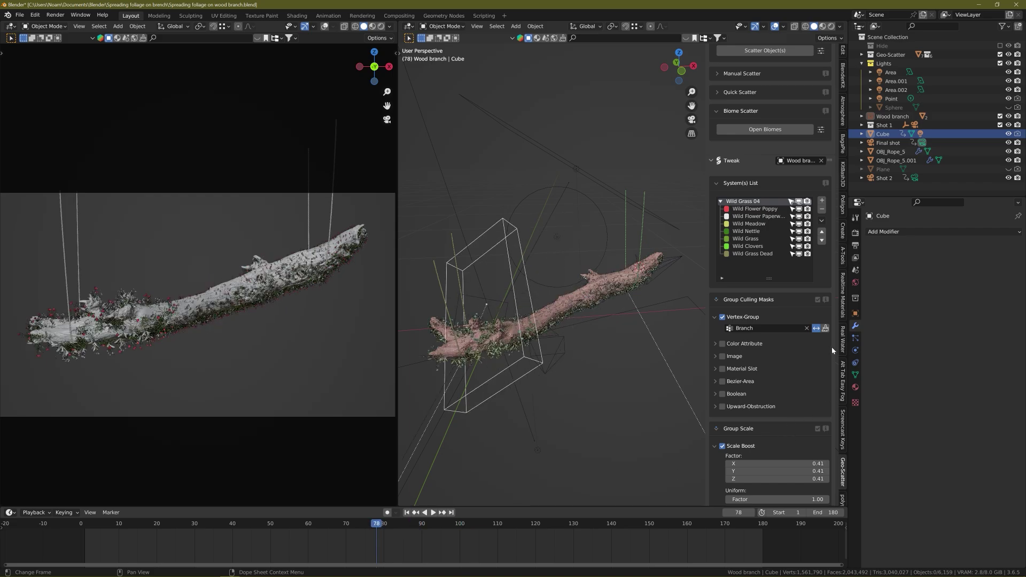
{"action": "left_click", "coordinate": [817, 329]}
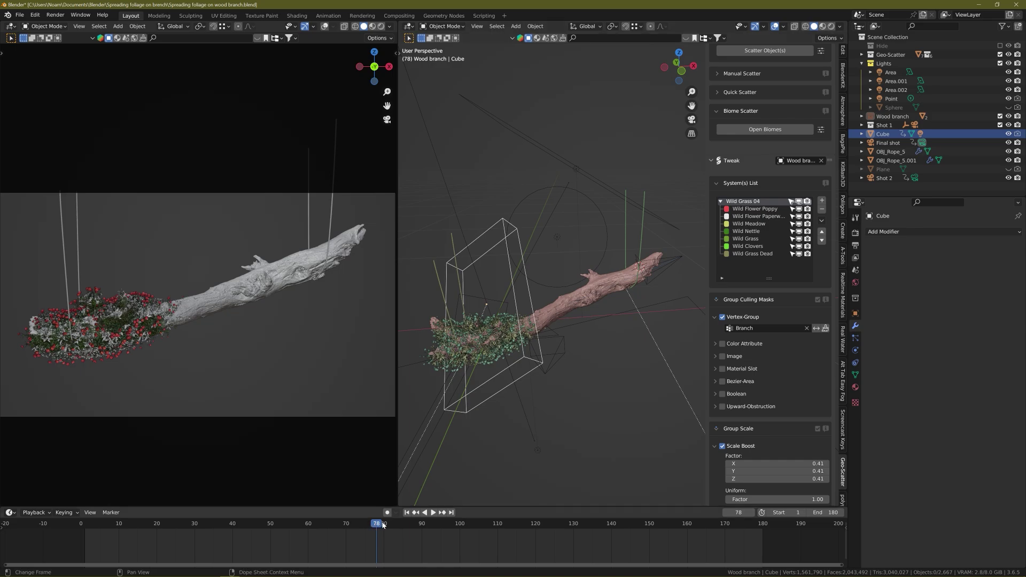
{"action": "key", "text": "space"}
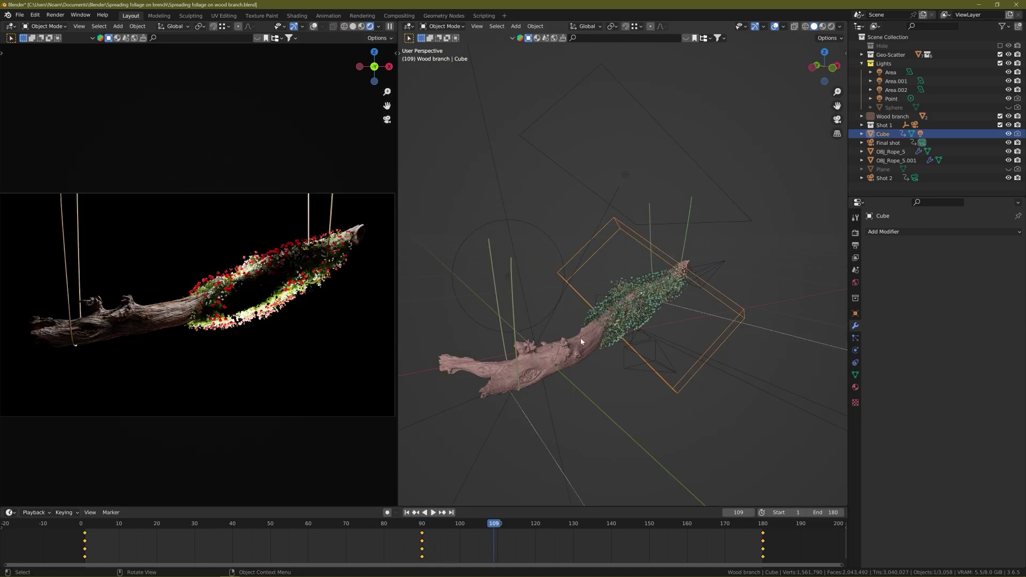
Compare the rendered foliage at frame 109 with the cube shown and hidden, leaving the cube hidden
{"action": "mouse_move", "coordinate": [581, 338]}
{"action": "middle_mouse_down"}
{"action": "mouse_move", "coordinate": [579, 364]}
{"action": "mouse_move", "coordinate": [591, 326]}
{"action": "middle_mouse_up"}
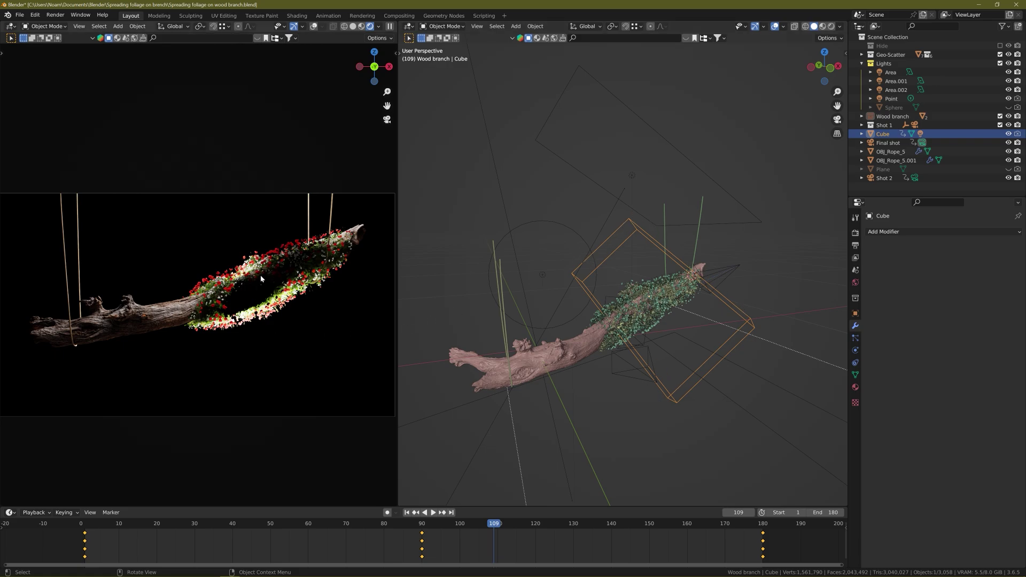
{"action": "scroll", "coordinate": [273, 273], "scroll_direction": "up", "scroll_amount": 3}
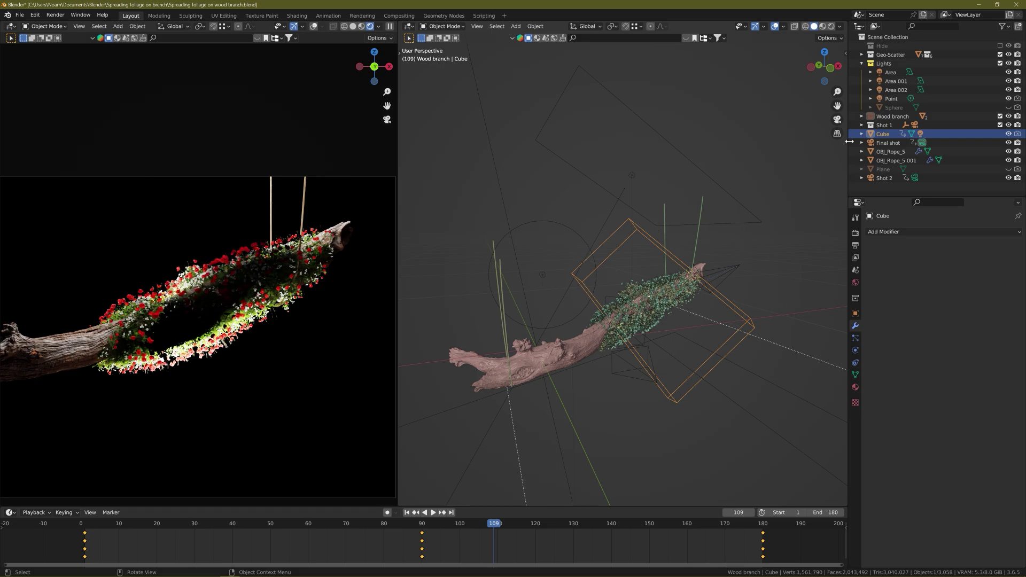
{"action": "left_click", "coordinate": [1009, 134]}
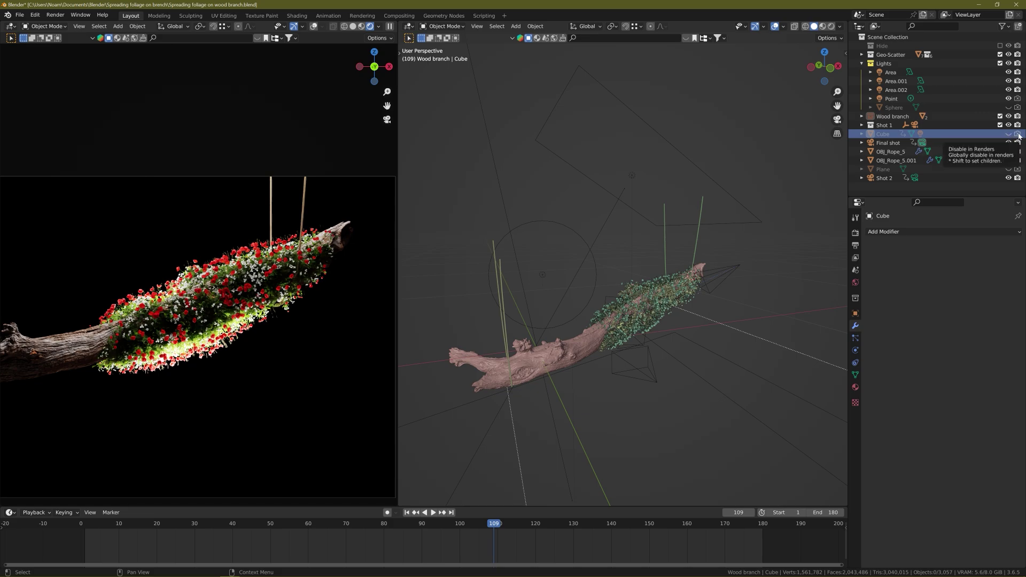
{"action": "left_click", "coordinate": [1008, 134]}
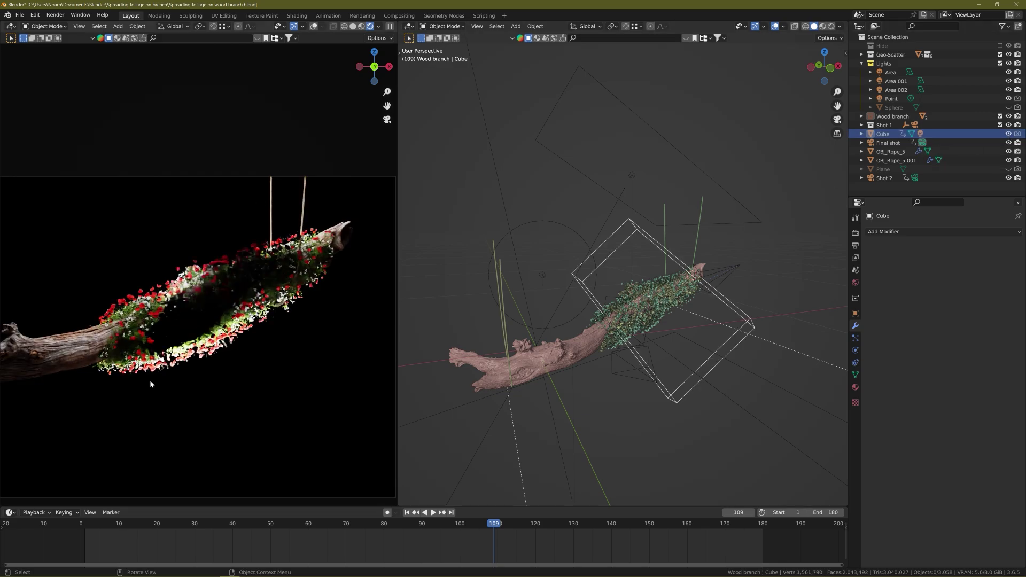
{"action": "left_click", "coordinate": [1007, 134]}
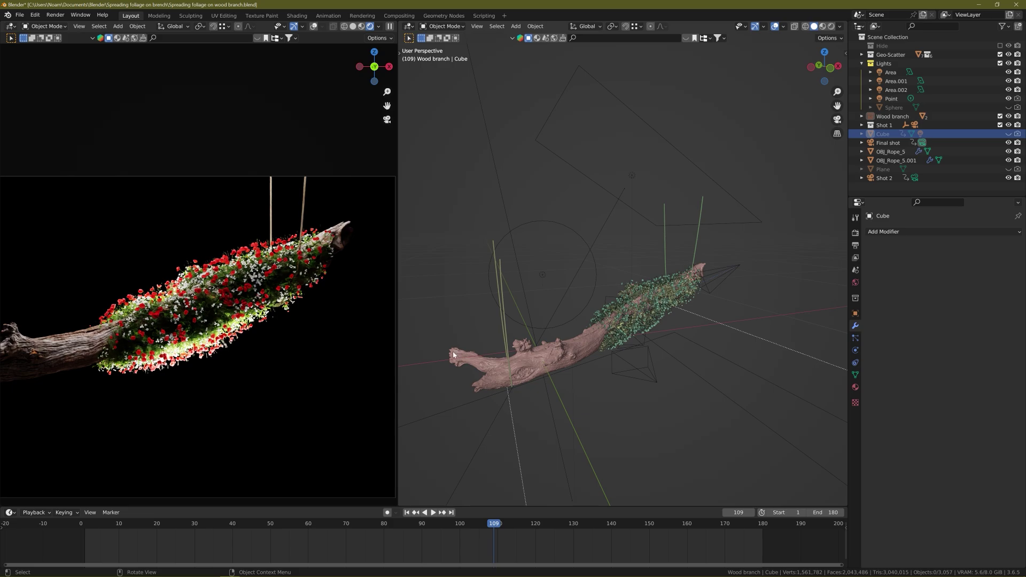
Examine the foliage around the branch from several angles and unhide the cube
{"action": "middle_click_drag", "start_coordinate": [617, 343], "coordinate": [676, 328]}
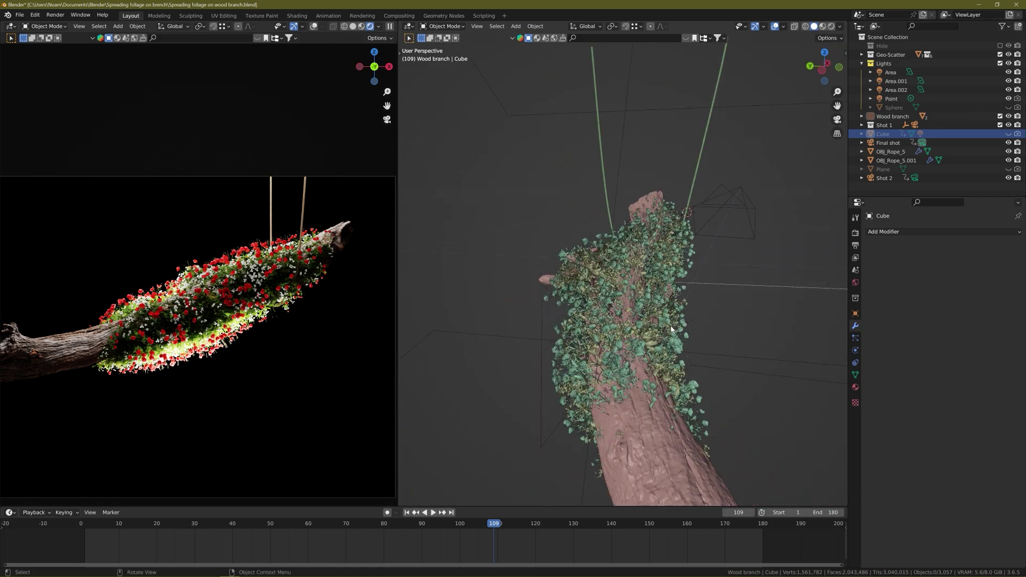
{"action": "left_click", "coordinate": [542, 335]}
{"action": "middle_click_drag", "start_coordinate": [606, 346], "coordinate": [638, 337]}
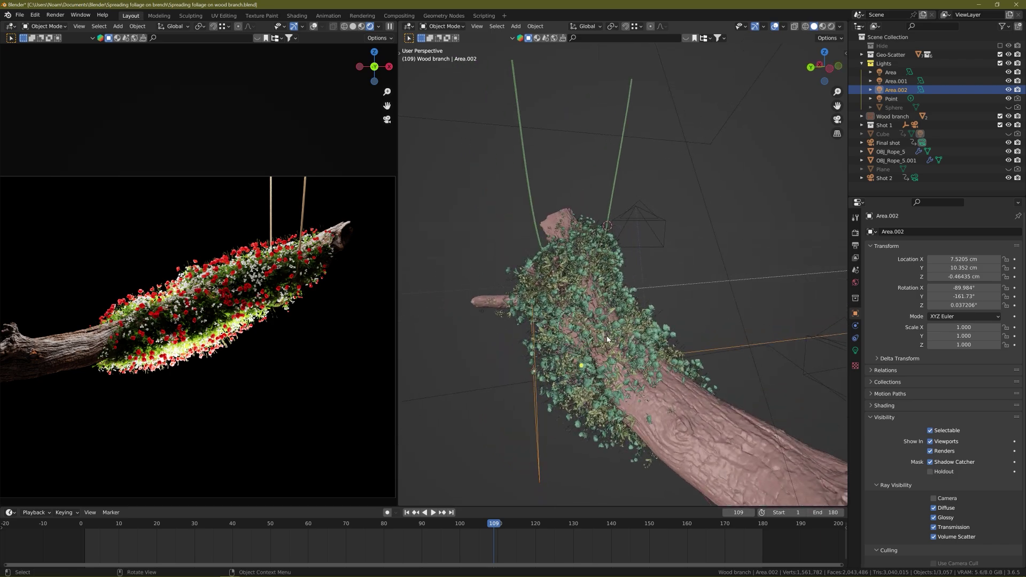
{"action": "middle_click_drag", "start_coordinate": [572, 339], "coordinate": [568, 299]}
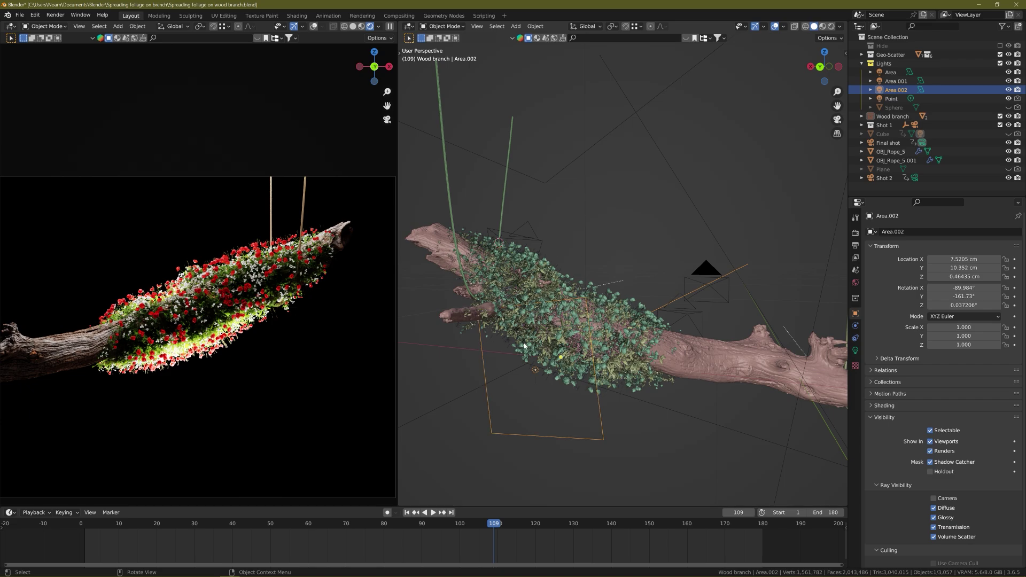
{"action": "middle_click_drag", "start_coordinate": [524, 346], "coordinate": [544, 364]}
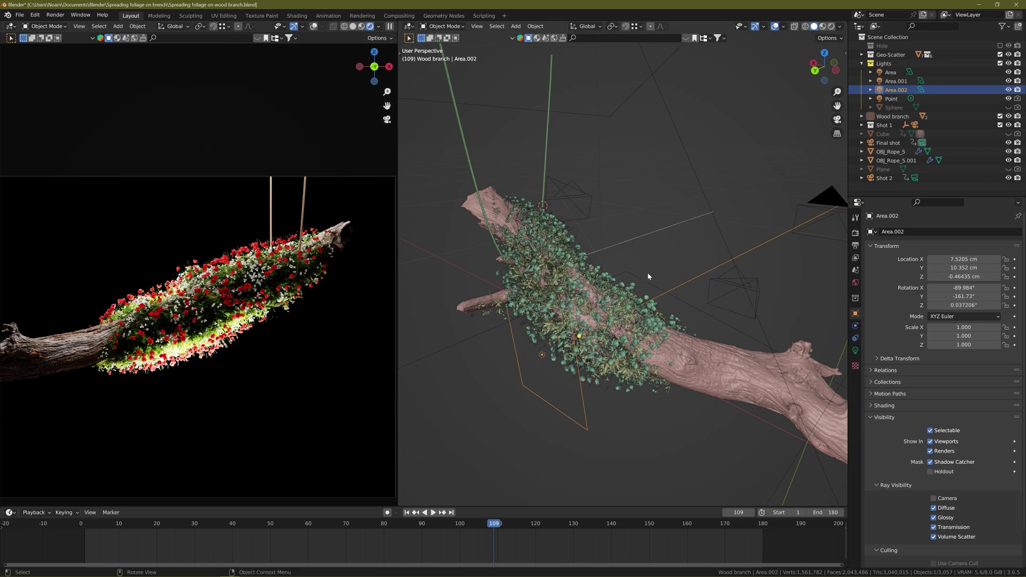
{"action": "left_click", "coordinate": [1008, 134]}
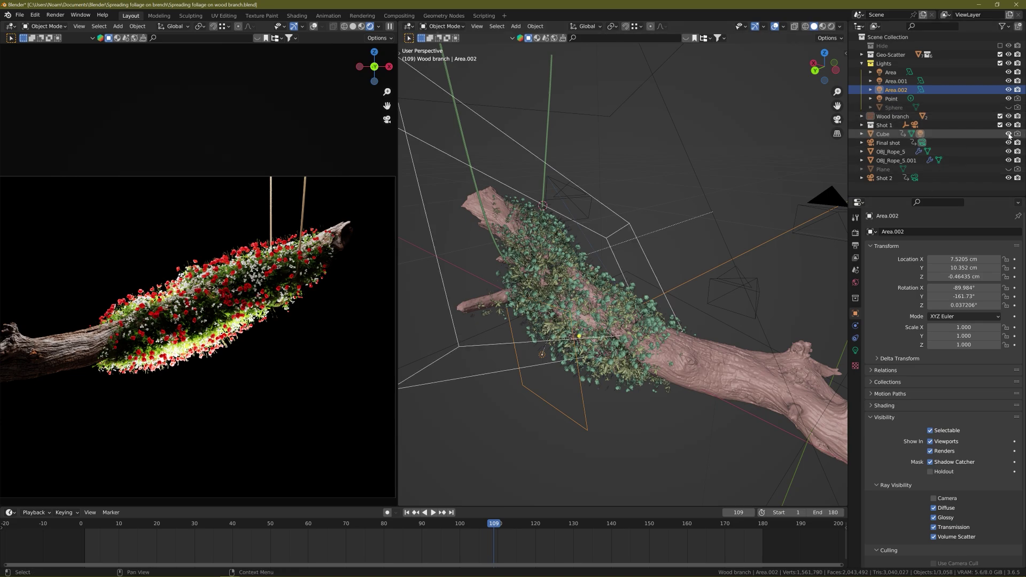
Select the cube enclosing the foliage-covered end of the branch and hide it in the viewports
{"action": "middle_click_drag", "start_coordinate": [594, 303], "coordinate": [564, 317]}
{"action": "left_click", "coordinate": [550, 310]}
{"action": "left_click", "coordinate": [549, 310]}
{"action": "scroll", "coordinate": [563, 316], "scroll_direction": "up", "scroll_amount": 2}
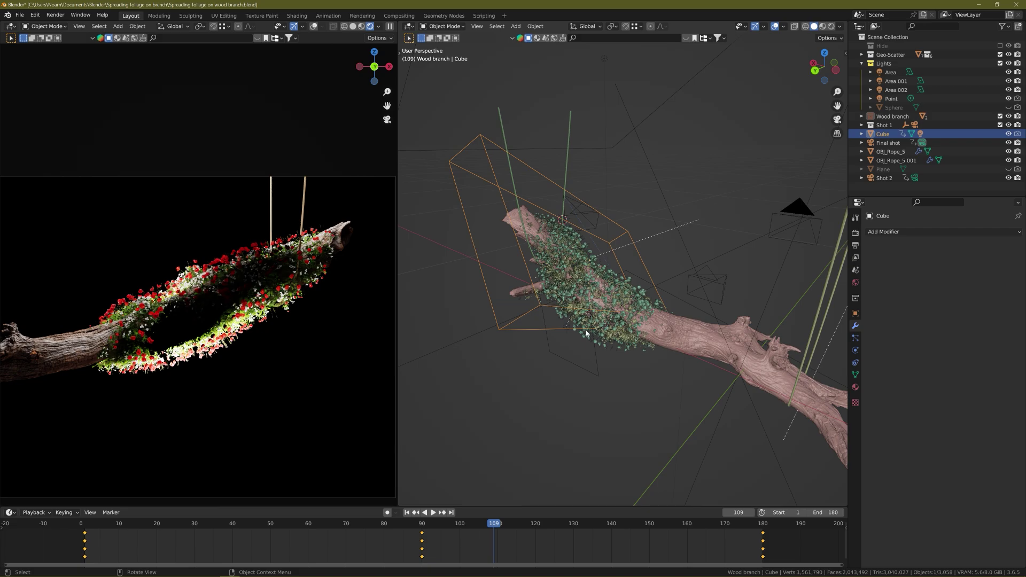
{"action": "scroll", "coordinate": [606, 315], "scroll_direction": "up", "scroll_amount": 3}
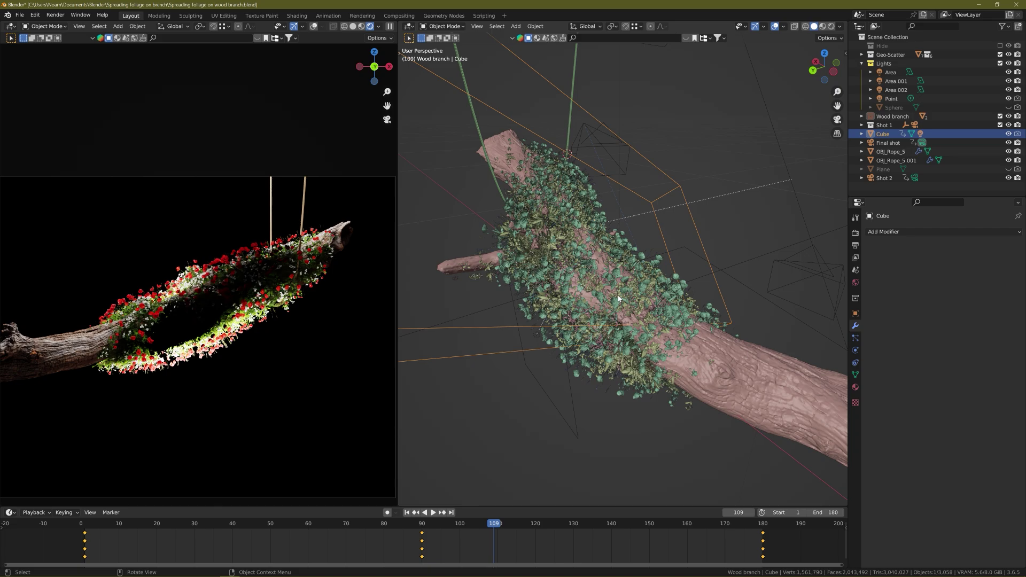
{"action": "scroll", "coordinate": [602, 366], "scroll_direction": "up", "scroll_amount": 2}
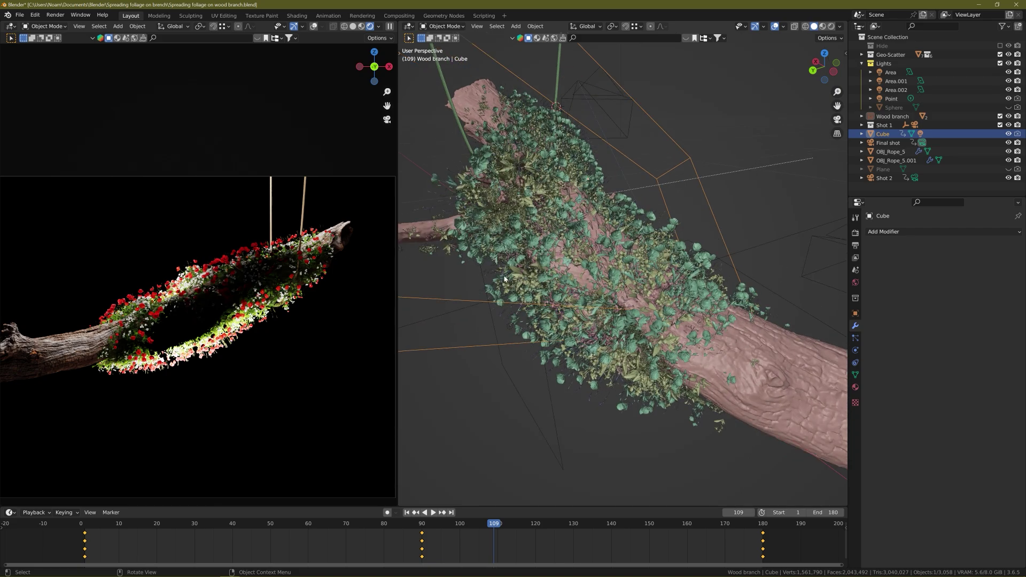
{"action": "scroll", "coordinate": [602, 334], "scroll_direction": "down", "scroll_amount": 6}
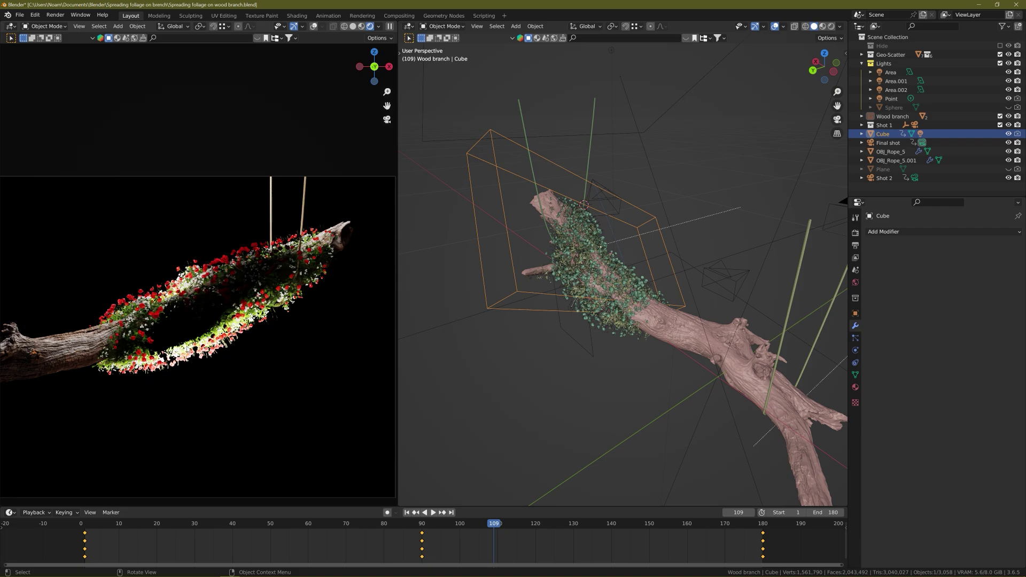
{"action": "key", "text": "h"}
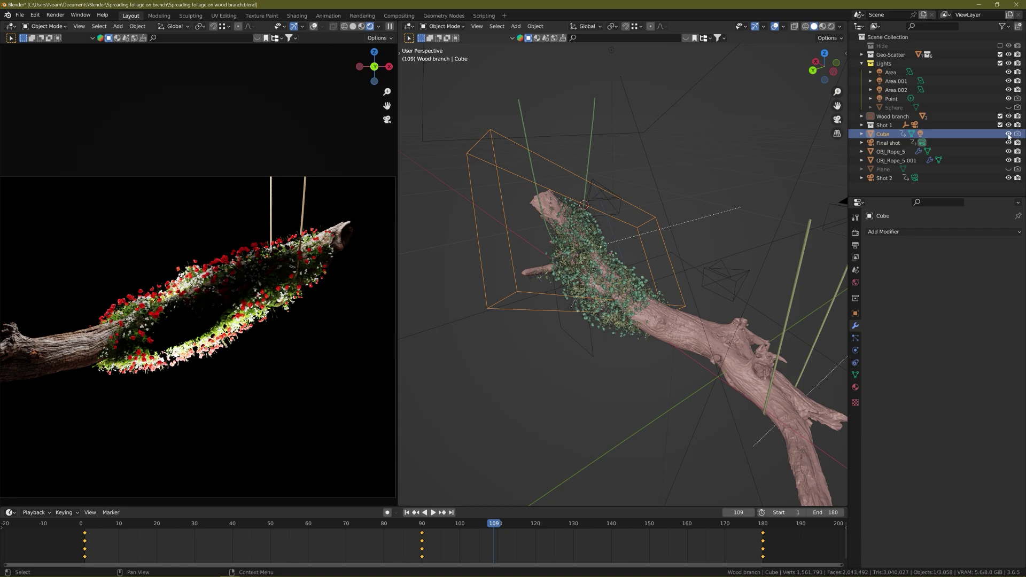
{"action": "key", "text": "KP_0"}
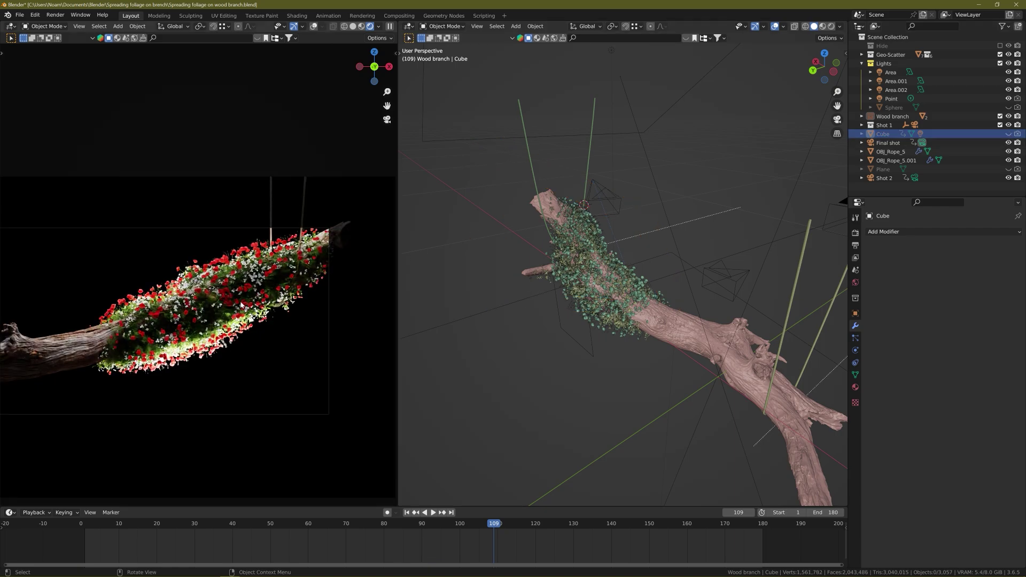